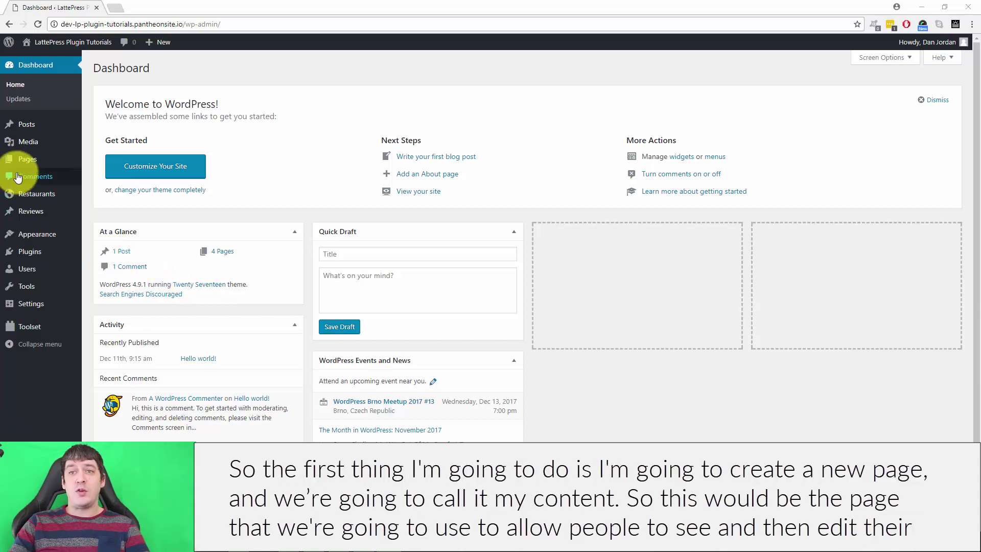
Create a new page titled "My Content" and publish it with an empty body.
{"action": "mouse_move", "coordinate": [25, 158]}
{"action": "left_click", "coordinate": [111, 174]}
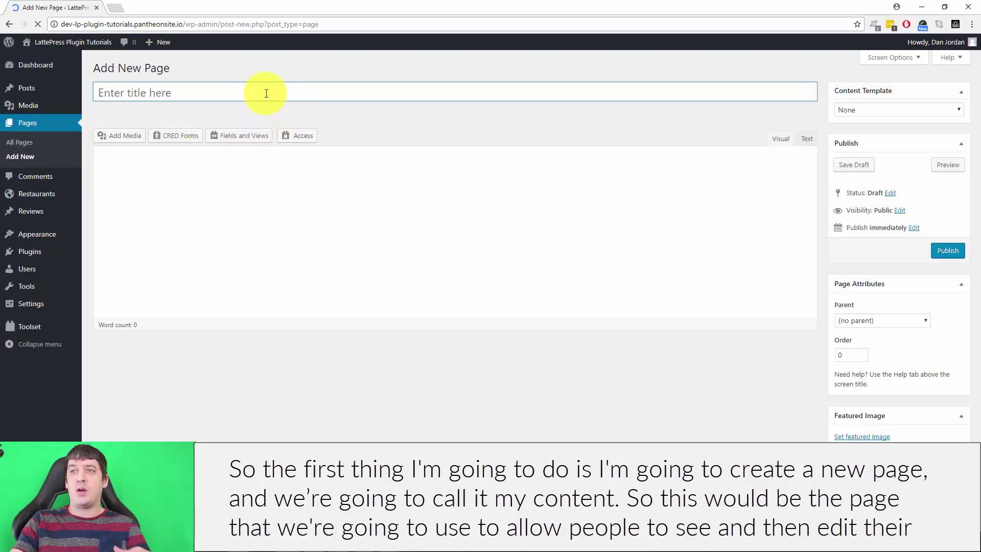
{"action": "left_click", "coordinate": [263, 92]}
{"action": "type", "text": "My"}
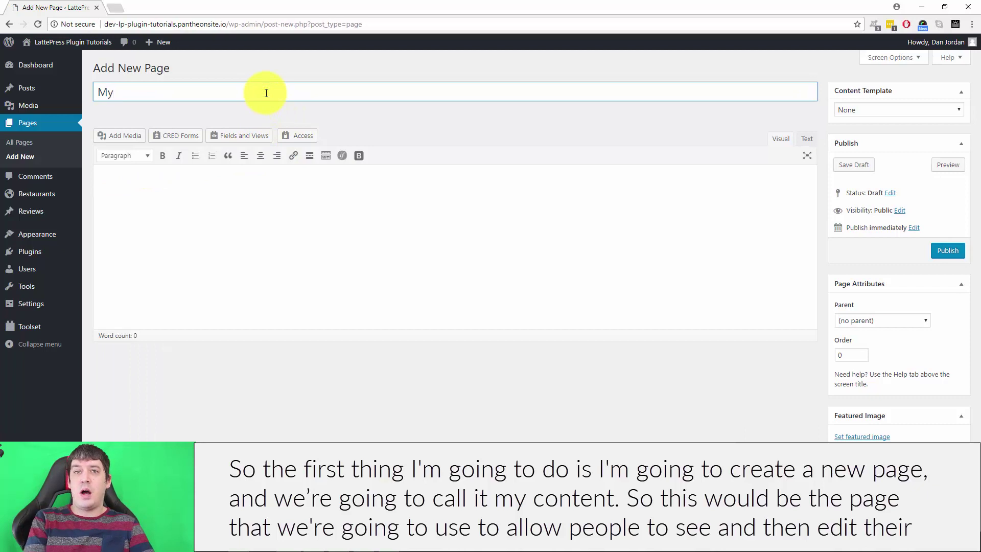
{"action": "type", "text": " Content"}
{"action": "left_click", "coordinate": [368, 237]}
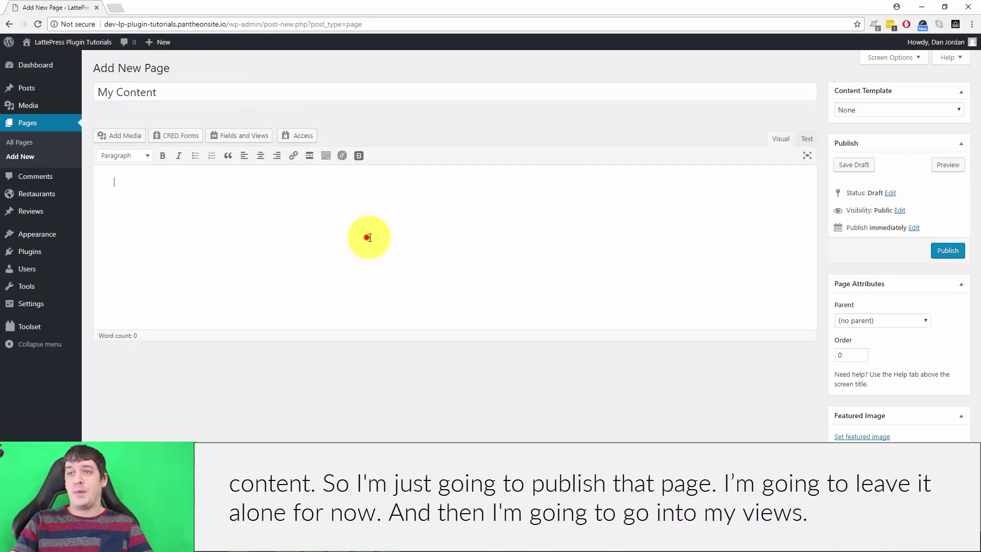
{"action": "left_click", "coordinate": [947, 250]}
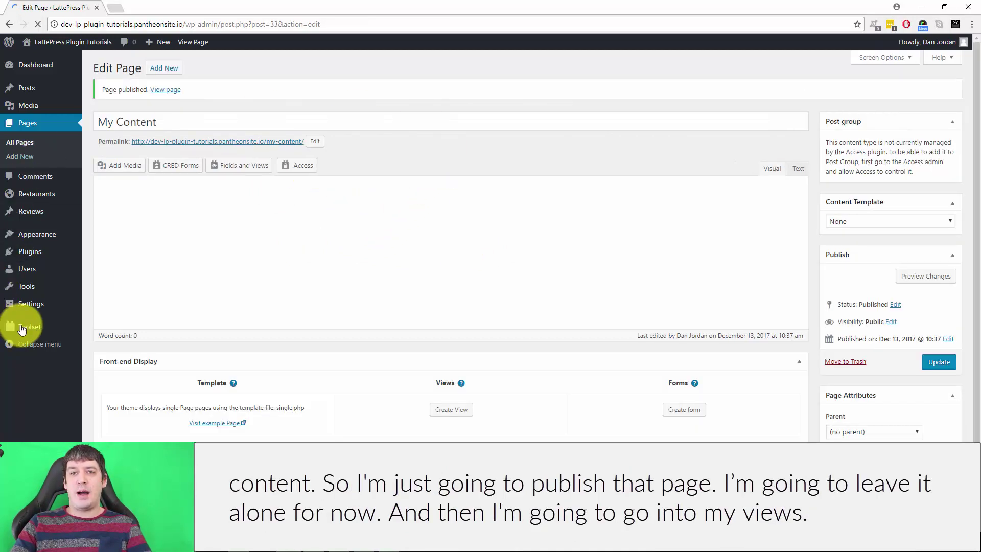
Set up a new Toolset View named "My Content" in full custom display mode and try to create it.
{"action": "mouse_move", "coordinate": [62, 326]}
{"action": "left_click", "coordinate": [117, 417]}
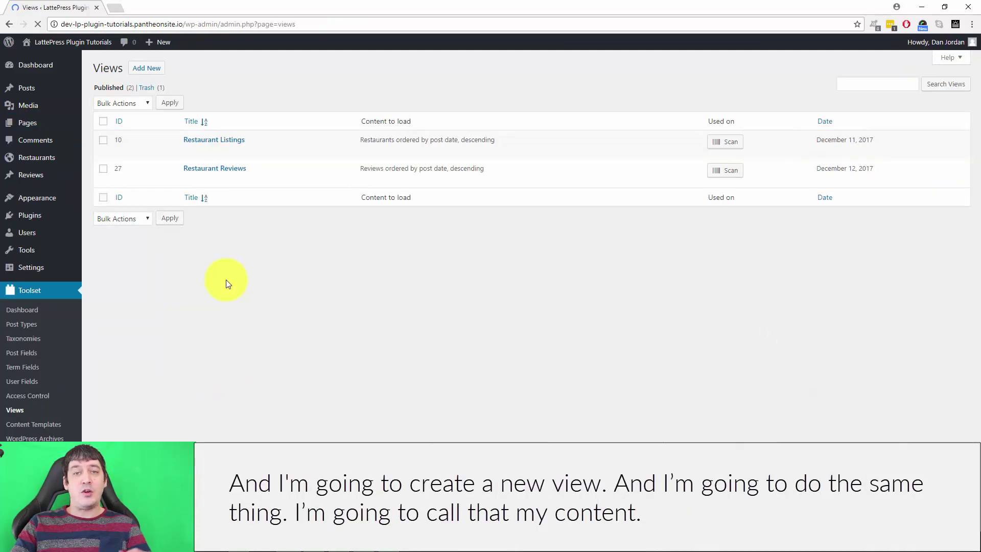
{"action": "left_click", "coordinate": [147, 69]}
{"action": "left_click", "coordinate": [413, 105]}
{"action": "type", "text": "My Content"}
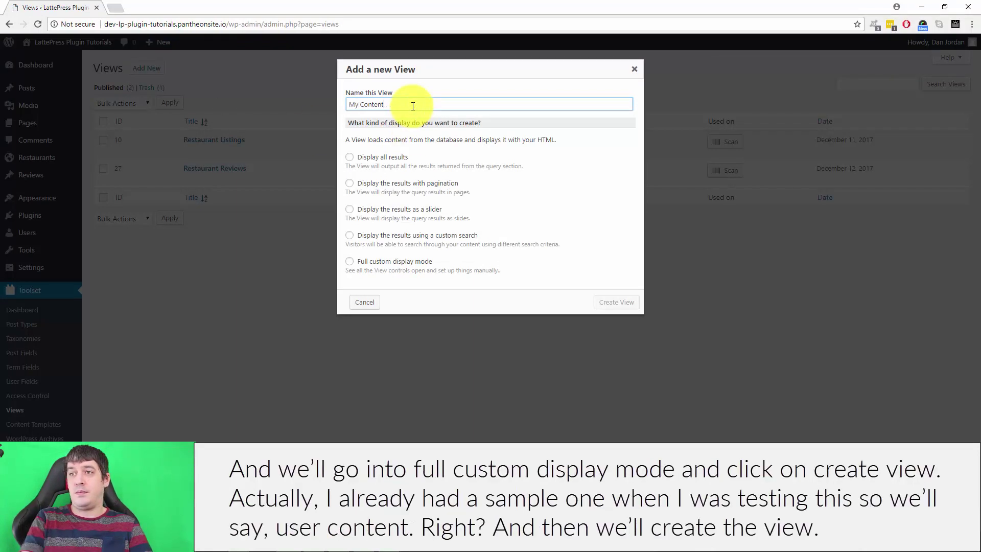
{"action": "left_click", "coordinate": [384, 261]}
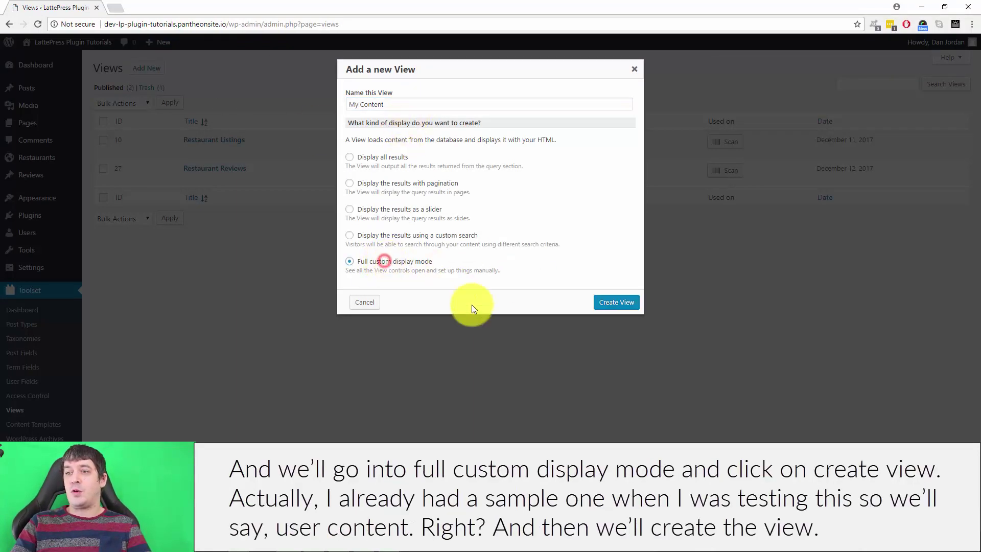
{"action": "left_click", "coordinate": [618, 302]}
Change the new View's name to "User Content" and create the View.
{"action": "left_click", "coordinate": [406, 105]}
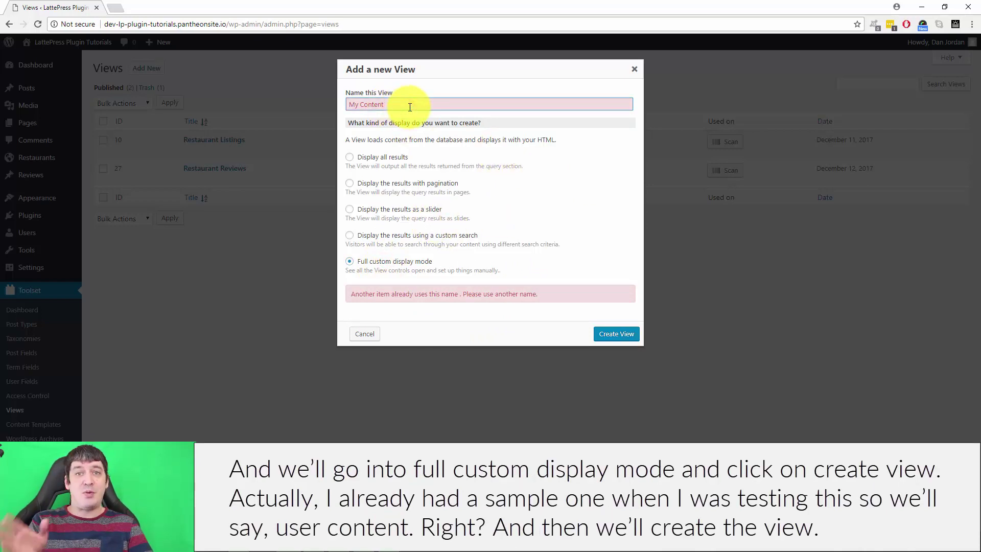
{"action": "key", "text": "ctrl+a"}
{"action": "type", "text": "User Content"}
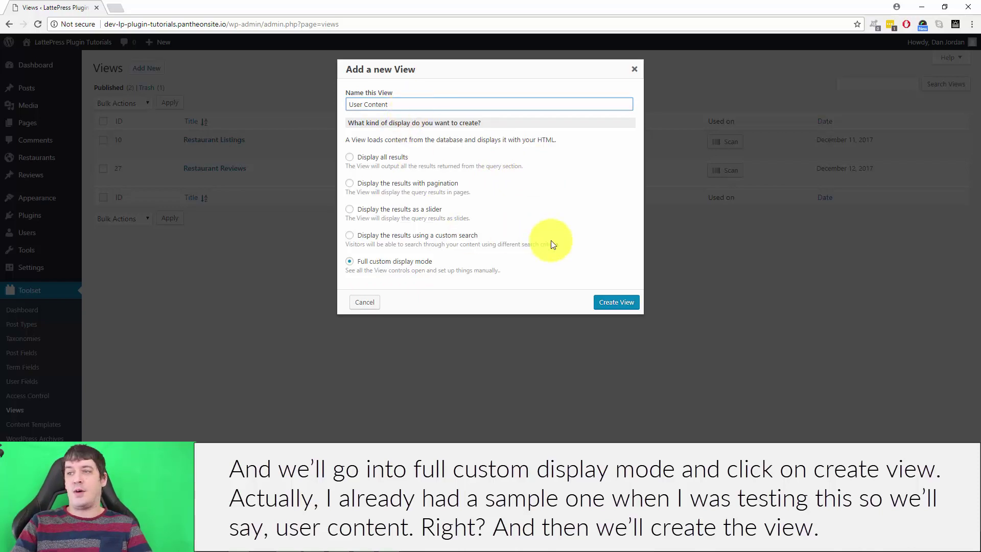
{"action": "left_click", "coordinate": [614, 301]}
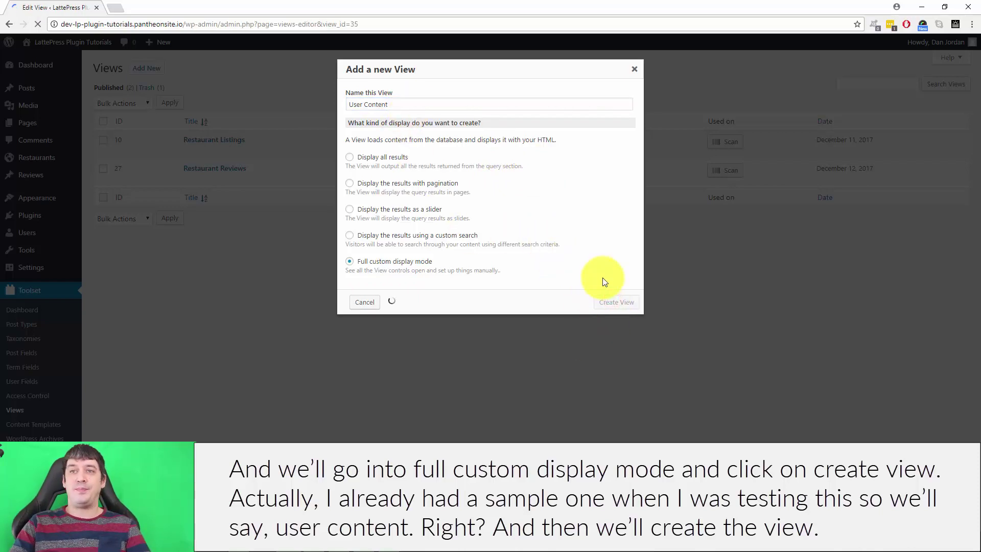
Select the Reviews and Restaurants post types as the content the View loads.
{"action": "scroll", "coordinate": [689, 217], "scroll_direction": "down", "scroll_amount": 2}
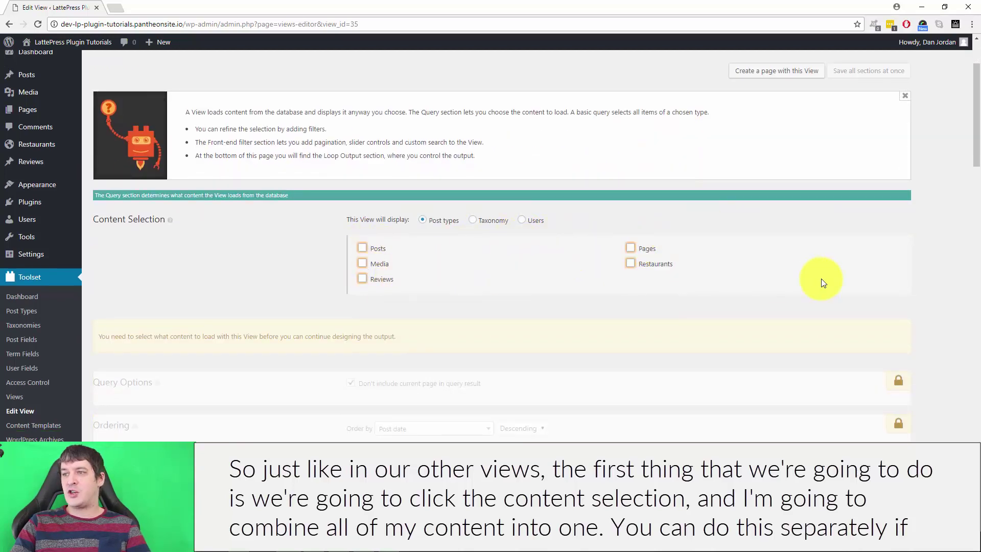
{"action": "left_click", "coordinate": [362, 279]}
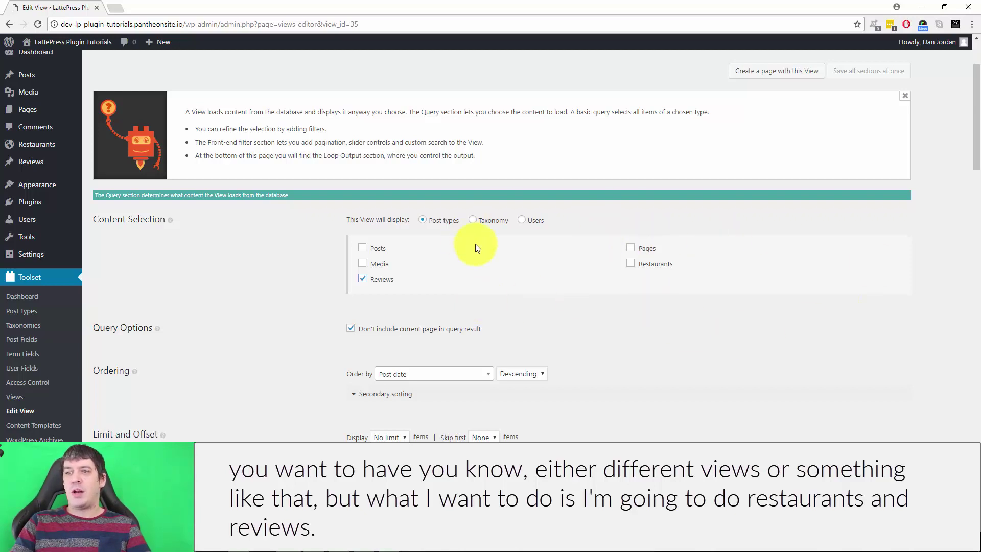
{"action": "left_click", "coordinate": [631, 266]}
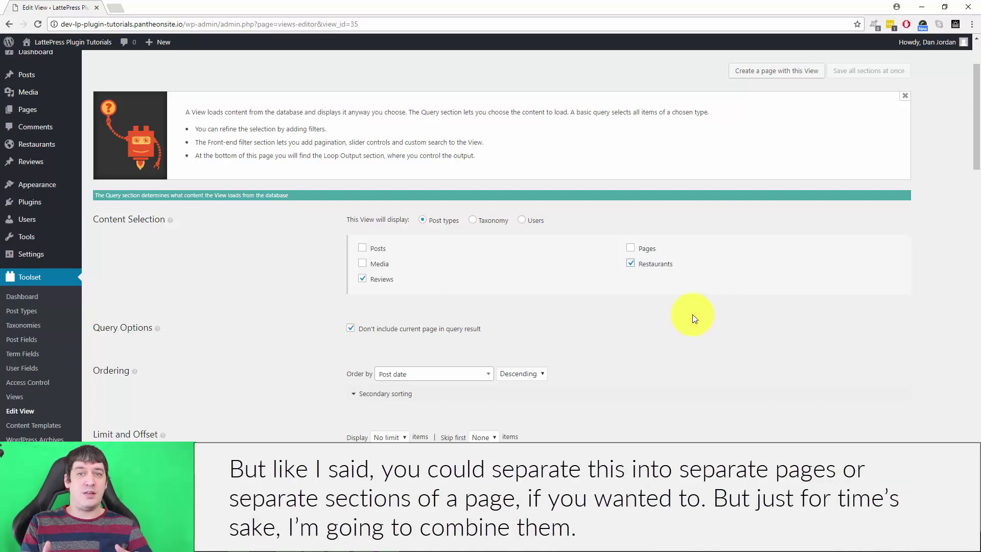
Add a Post author query filter to the View, limited to posts authored by the logged in user.
{"action": "scroll", "coordinate": [535, 262], "scroll_direction": "down", "scroll_amount": 4}
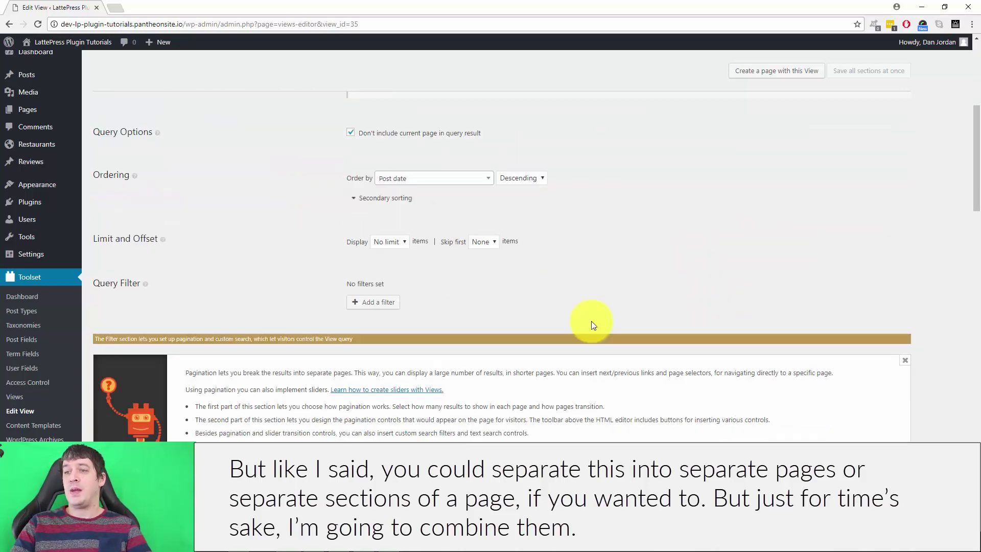
{"action": "scroll", "coordinate": [817, 356], "scroll_direction": "up", "scroll_amount": 2}
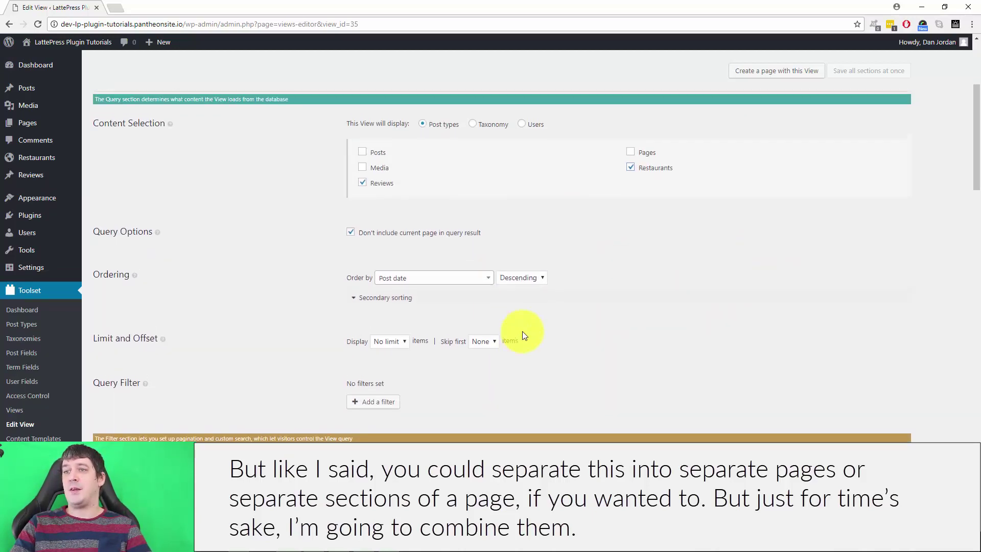
{"action": "scroll", "coordinate": [522, 331], "scroll_direction": "up", "scroll_amount": 1}
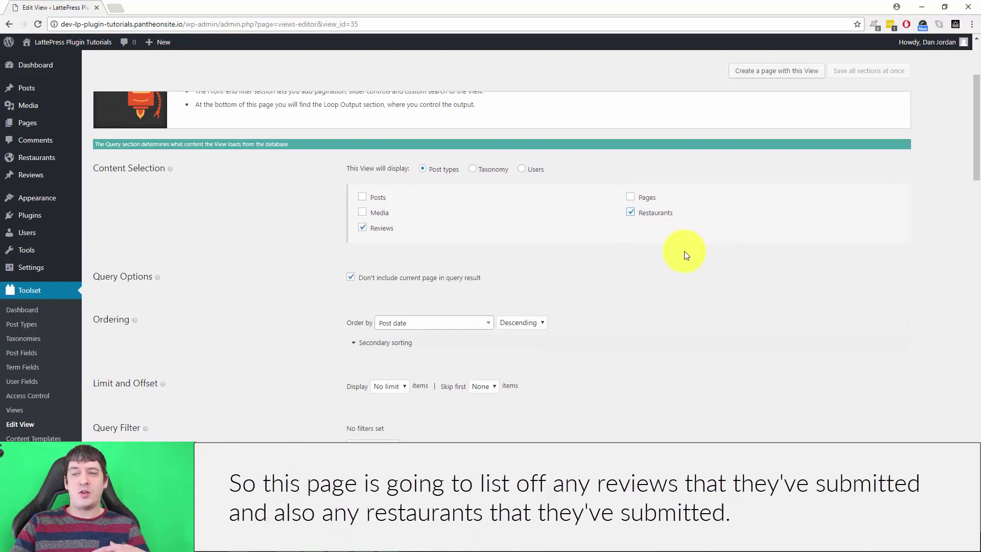
{"action": "scroll", "coordinate": [679, 252], "scroll_direction": "down", "scroll_amount": 3}
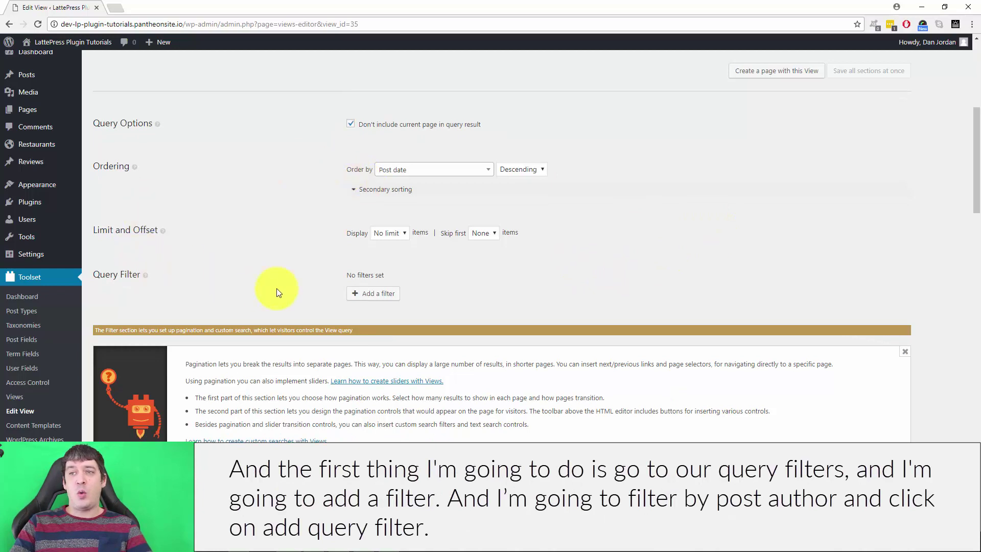
{"action": "left_click", "coordinate": [380, 293]}
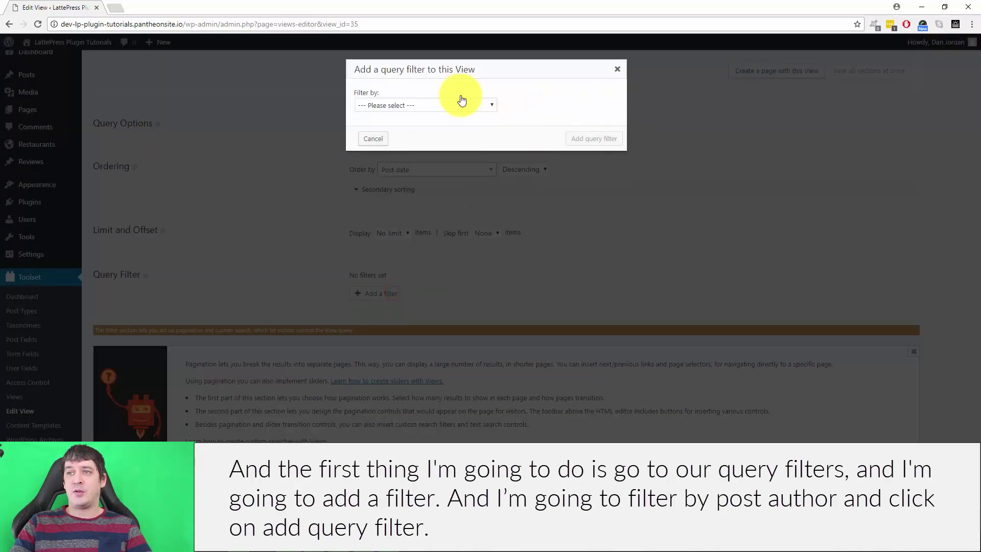
{"action": "left_click", "coordinate": [461, 102]}
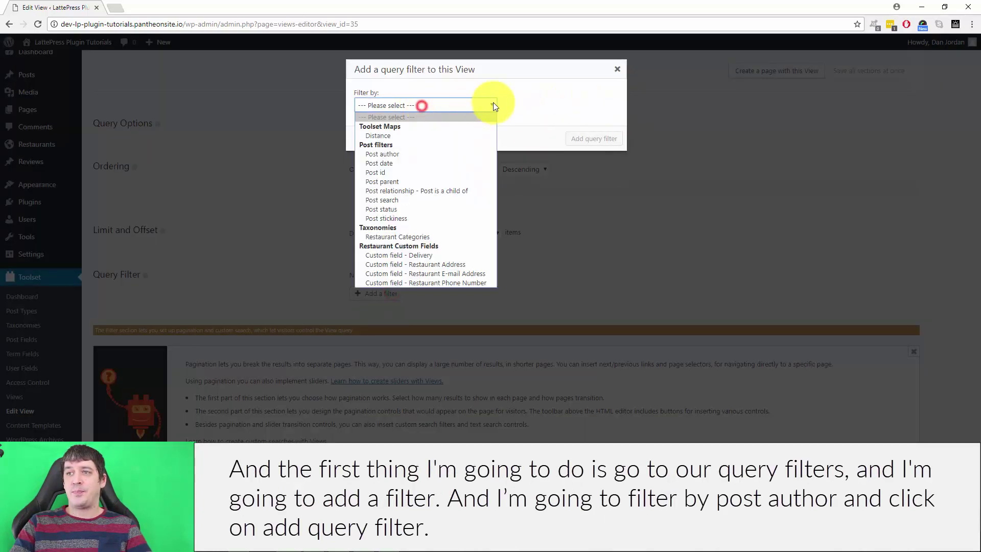
{"action": "left_click", "coordinate": [425, 153]}
{"action": "left_click", "coordinate": [603, 138]}
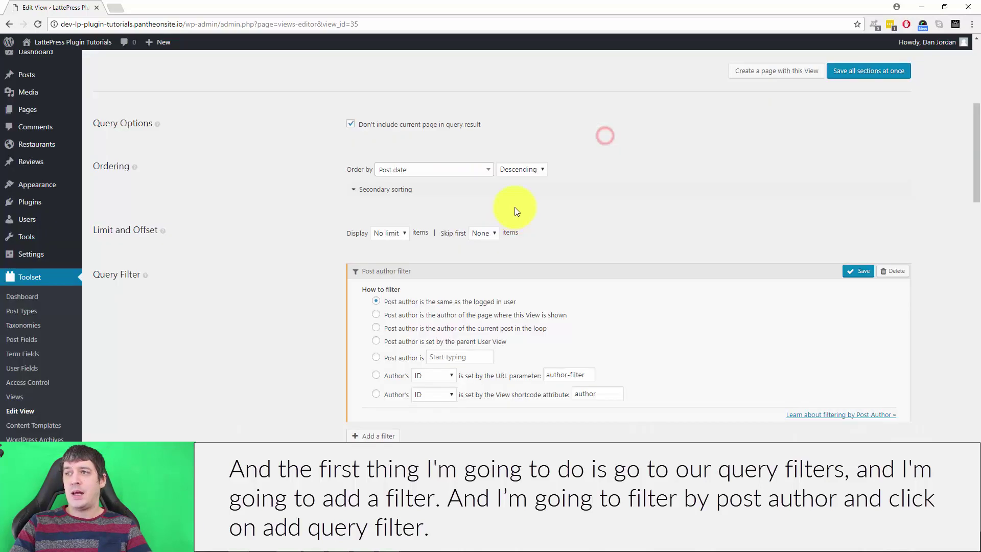
Start the Loop Wizard for the loop output and choose Table as the display style.
{"action": "scroll", "coordinate": [627, 268], "scroll_direction": "down", "scroll_amount": 2}
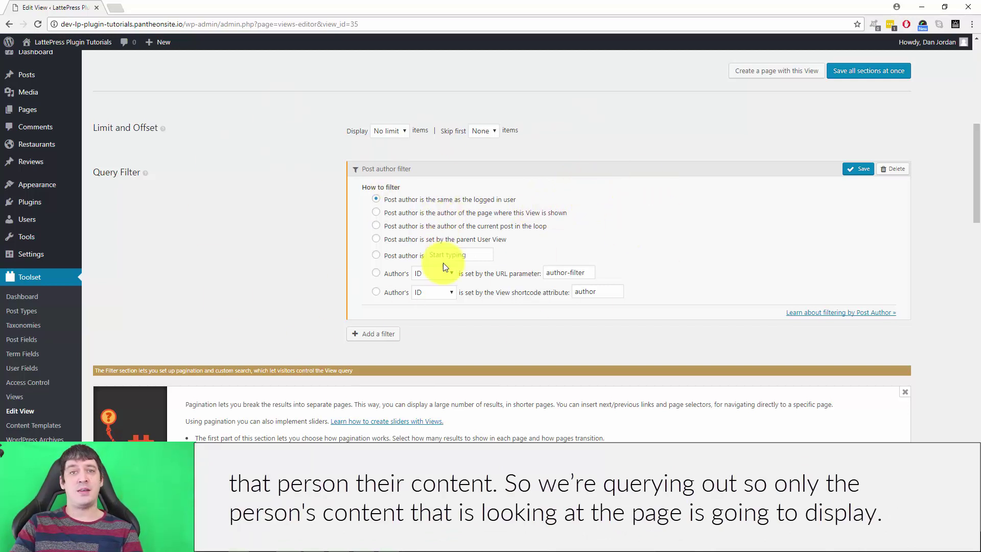
{"action": "scroll", "coordinate": [443, 262], "scroll_direction": "down", "scroll_amount": 12}
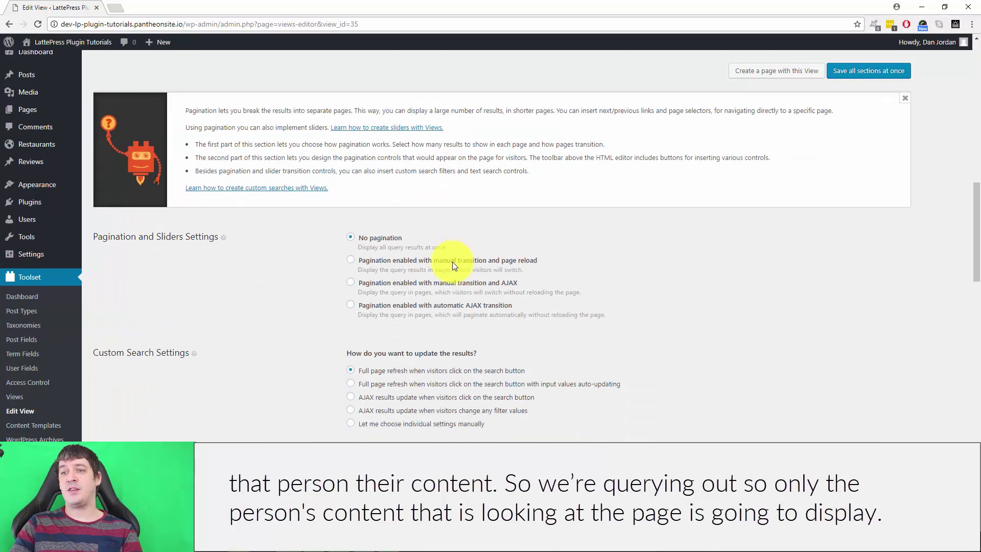
{"action": "scroll", "coordinate": [437, 272], "scroll_direction": "down", "scroll_amount": 11}
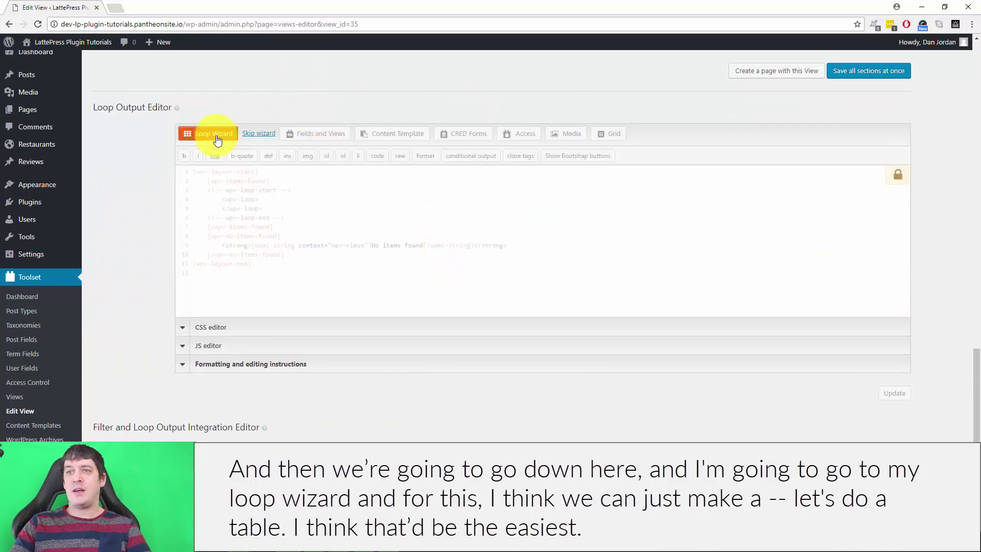
{"action": "left_click", "coordinate": [216, 135]}
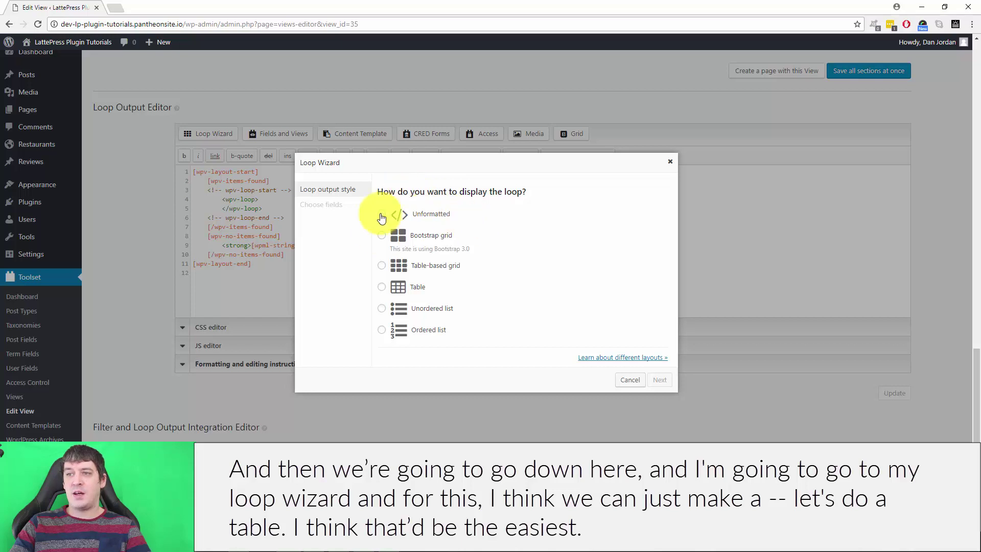
{"action": "left_click", "coordinate": [381, 287]}
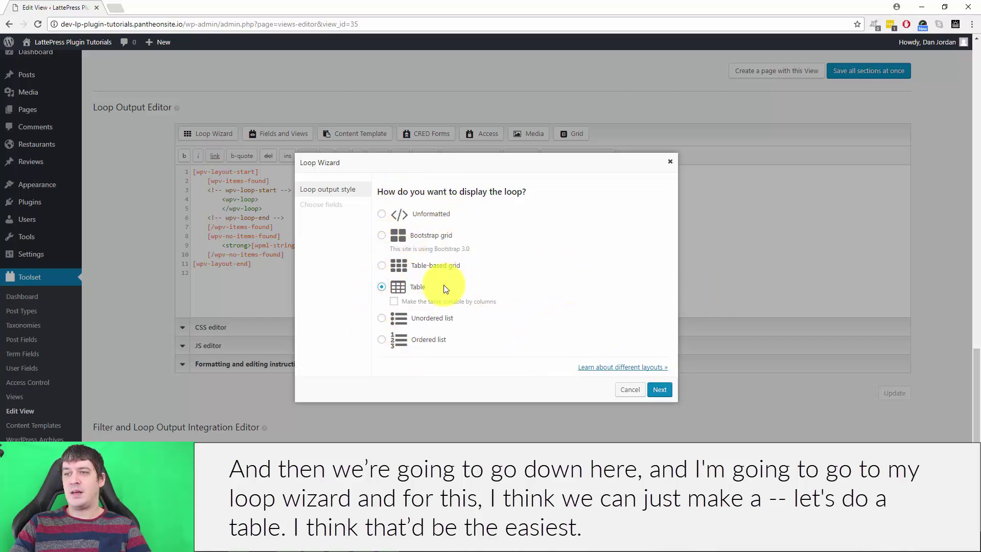
{"action": "left_click", "coordinate": [660, 390]}
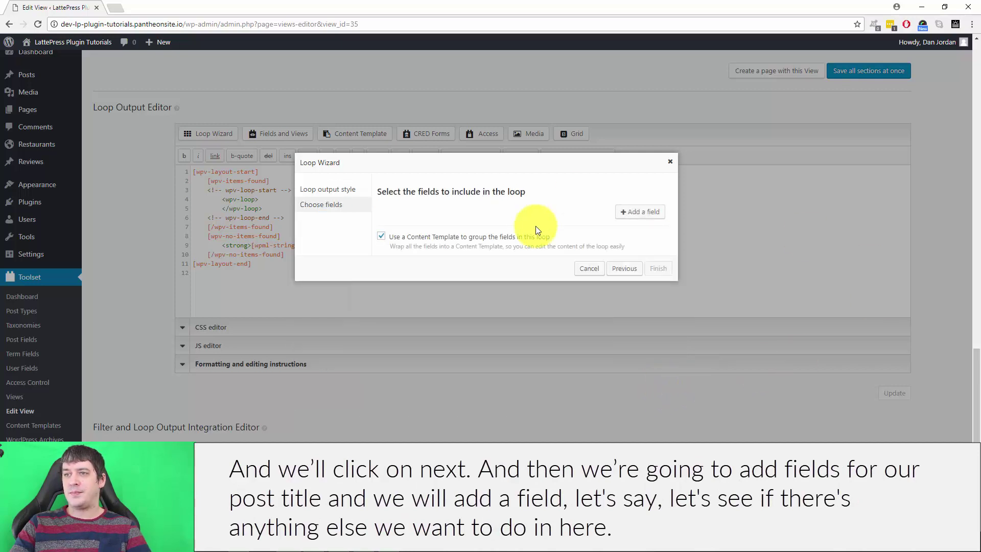
Include the Post title and Post date fields in the table loop.
{"action": "left_click", "coordinate": [639, 211]}
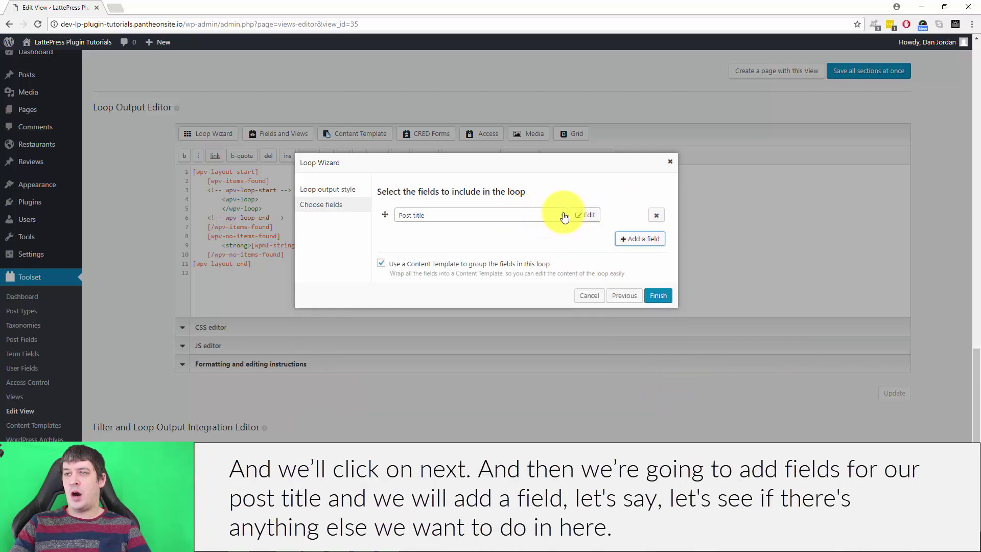
{"action": "left_click", "coordinate": [646, 238]}
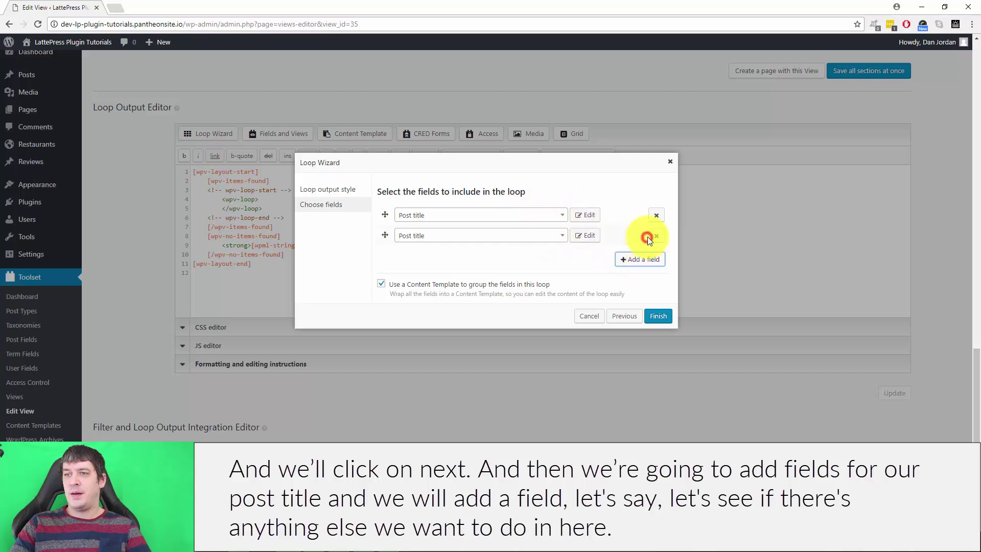
{"action": "left_click", "coordinate": [556, 244]}
{"action": "scroll", "coordinate": [506, 286], "scroll_direction": "down", "scroll_amount": 1}
{"action": "scroll", "coordinate": [510, 293], "scroll_direction": "up", "scroll_amount": 1}
{"action": "scroll", "coordinate": [510, 293], "scroll_direction": "down", "scroll_amount": 2}
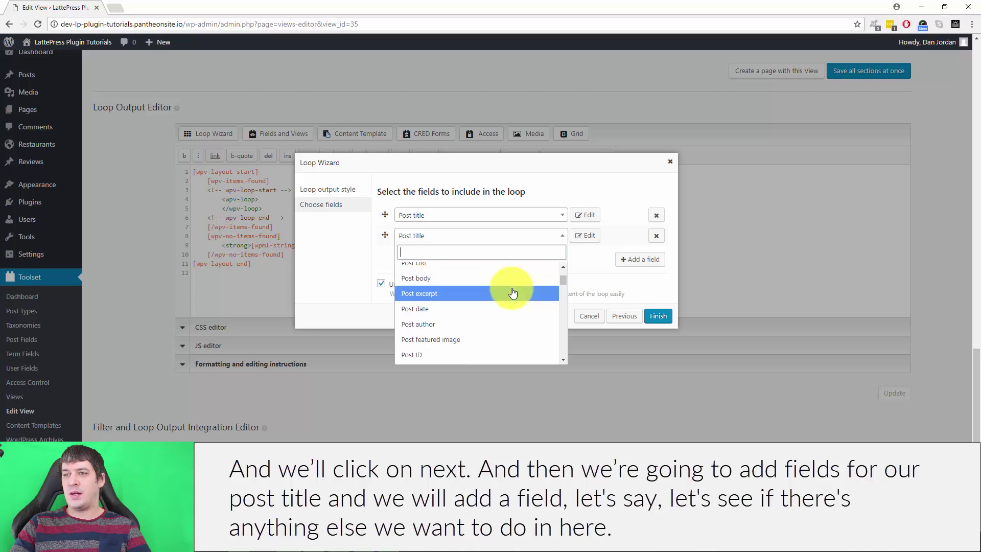
{"action": "scroll", "coordinate": [510, 291], "scroll_direction": "down", "scroll_amount": 2}
{"action": "scroll", "coordinate": [505, 286], "scroll_direction": "up", "scroll_amount": 2}
{"action": "left_click", "coordinate": [467, 309]}
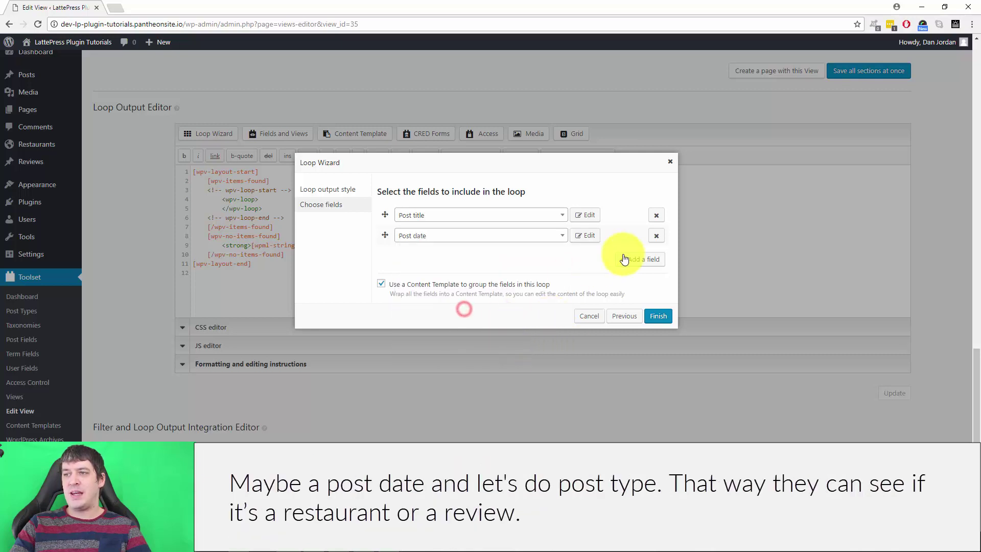
Add a Post type field to the loop and move it above Post date.
{"action": "left_click", "coordinate": [638, 261]}
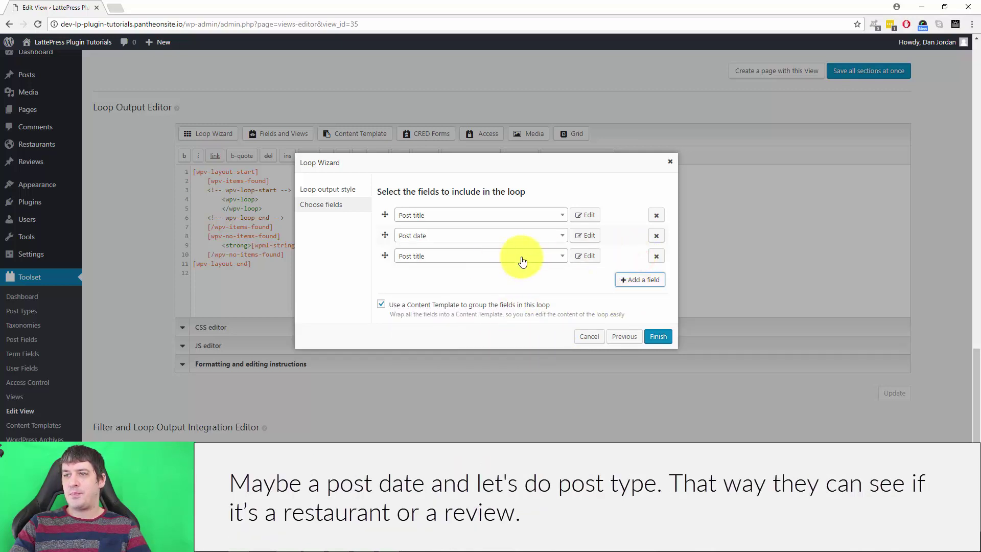
{"action": "left_click", "coordinate": [522, 261]}
{"action": "scroll", "coordinate": [500, 305], "scroll_direction": "down", "scroll_amount": 4}
{"action": "scroll", "coordinate": [502, 305], "scroll_direction": "up", "scroll_amount": 2}
{"action": "left_click", "coordinate": [444, 305]}
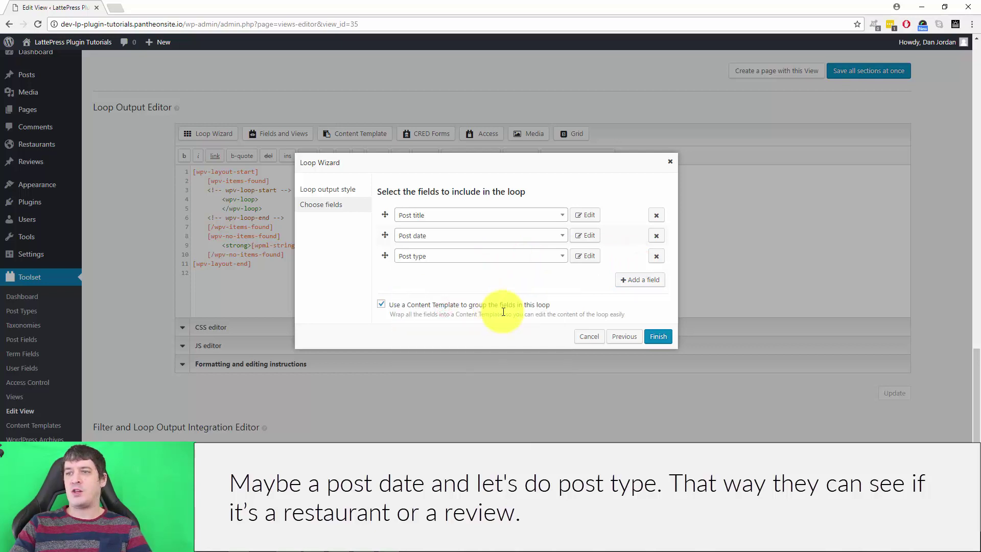
{"action": "left_click_drag", "start_coordinate": [385, 255], "coordinate": [383, 234]}
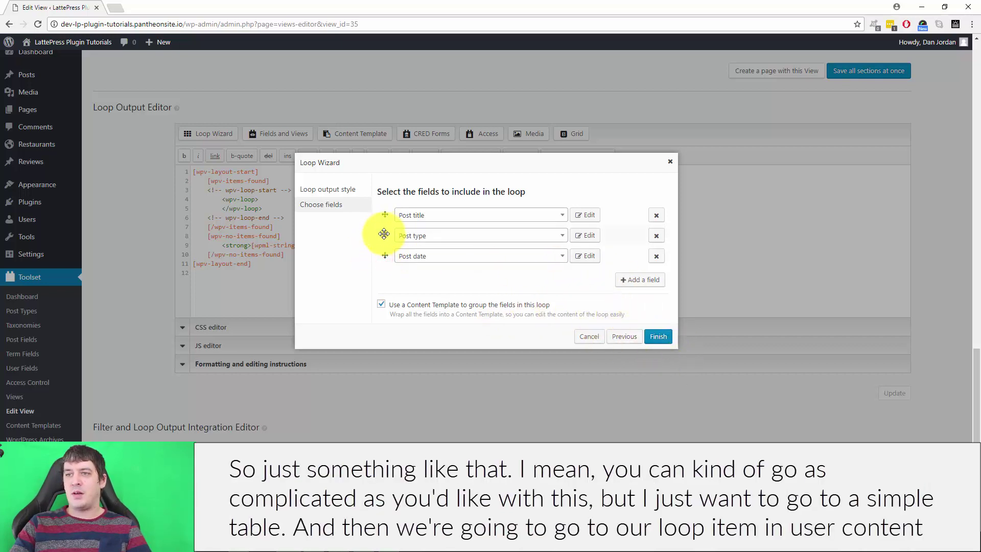
Finish the Loop Wizard and go to the Loop item in User Content template.
{"action": "left_click", "coordinate": [658, 333]}
{"action": "left_click", "coordinate": [337, 278]}
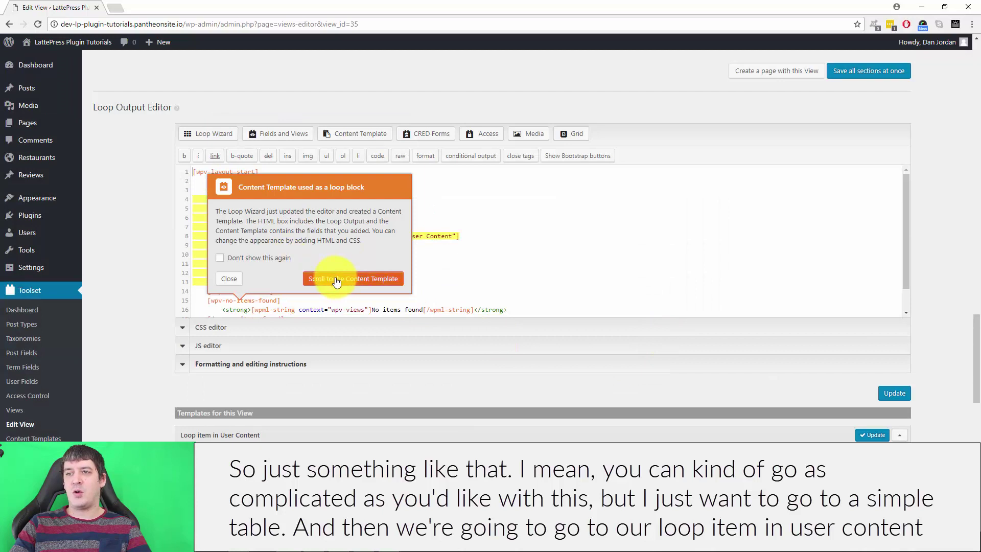
{"action": "scroll", "coordinate": [387, 168], "scroll_direction": "up", "scroll_amount": 3}
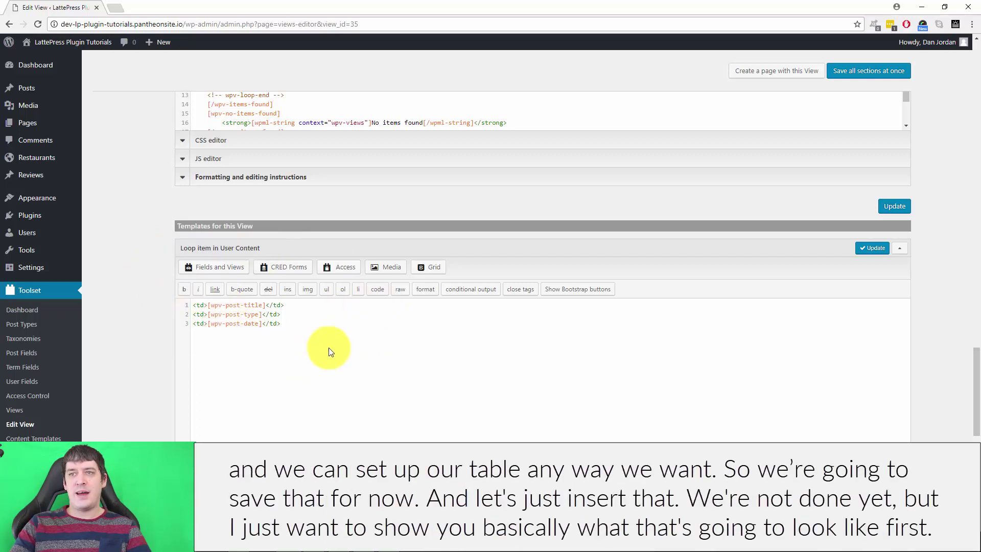
Save all sections of the View and open the My Content page for editing in a separate tab.
{"action": "scroll", "coordinate": [357, 355], "scroll_direction": "up", "scroll_amount": 3}
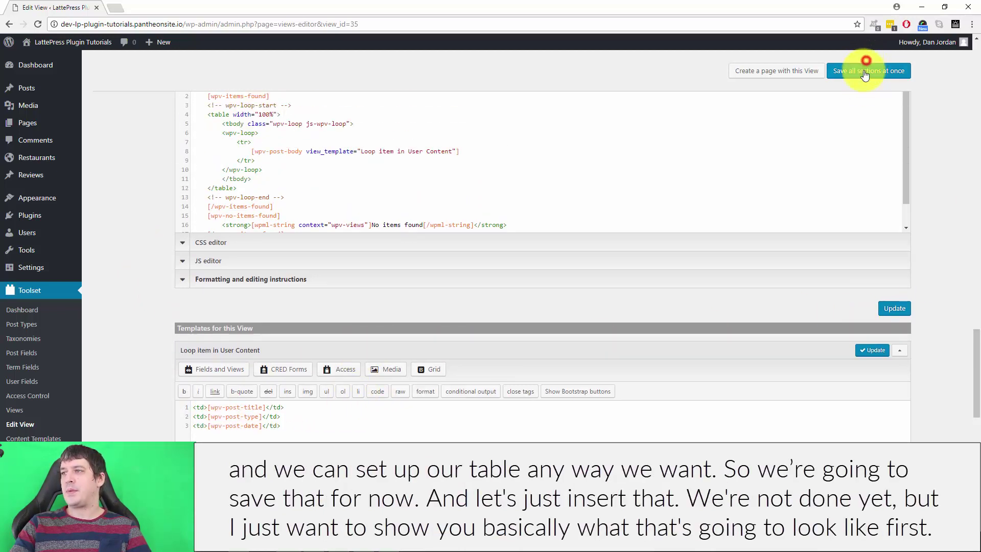
{"action": "left_click", "coordinate": [864, 73]}
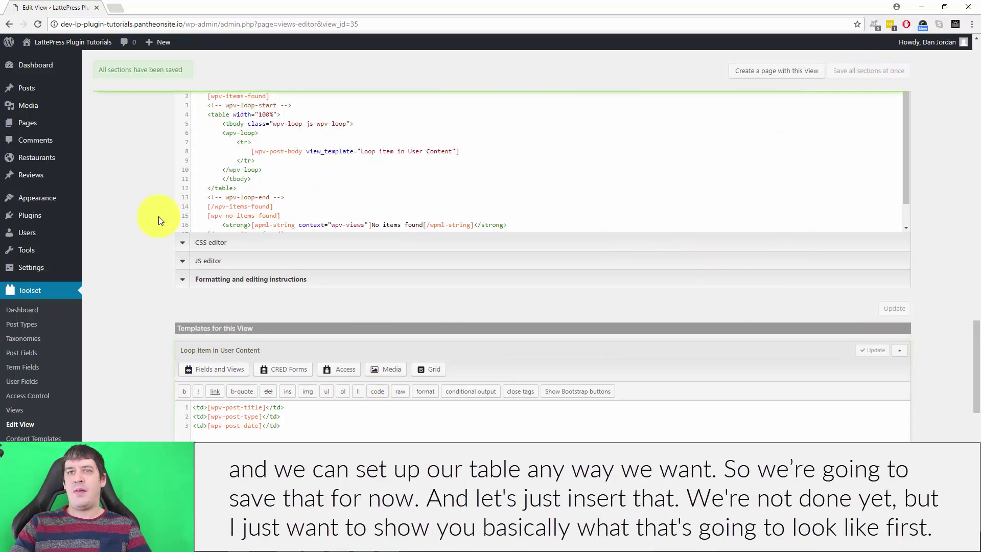
{"action": "mouse_move", "coordinate": [61, 122]}
{"action": "left_click", "coordinate": [109, 136]}
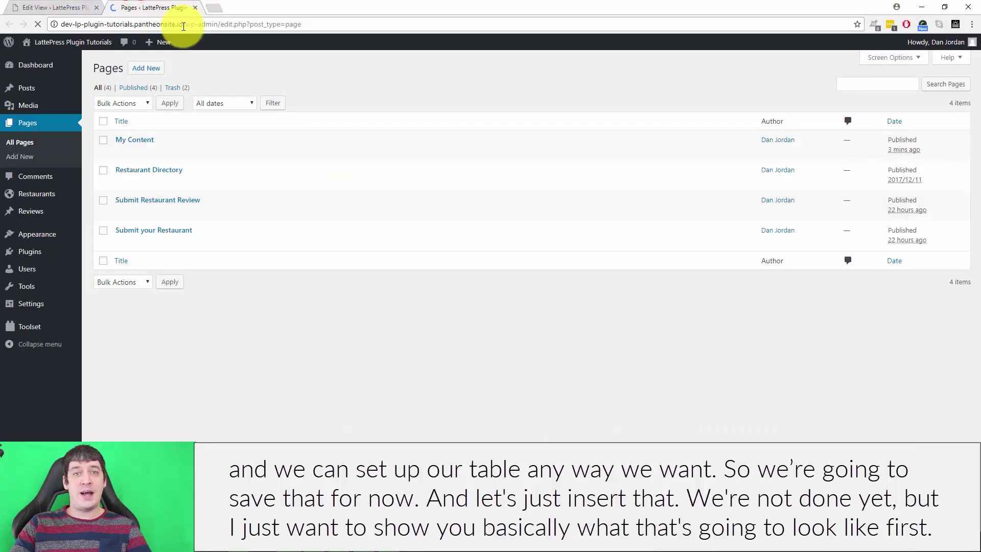
{"action": "left_click", "coordinate": [121, 152]}
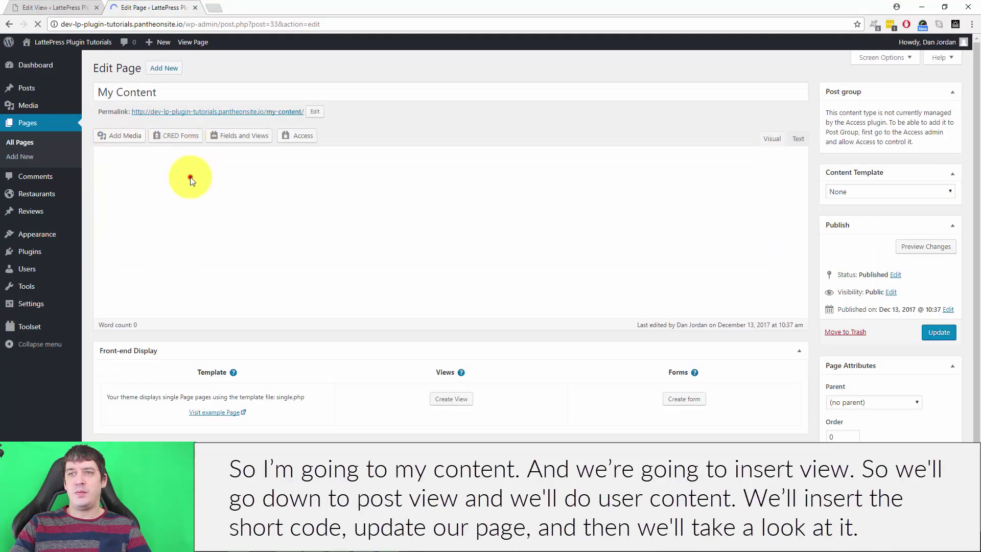
Insert the User Content View shortcode with default settings into the My Content page body and update the page.
{"action": "left_click", "coordinate": [176, 188]}
{"action": "left_click", "coordinate": [239, 139]}
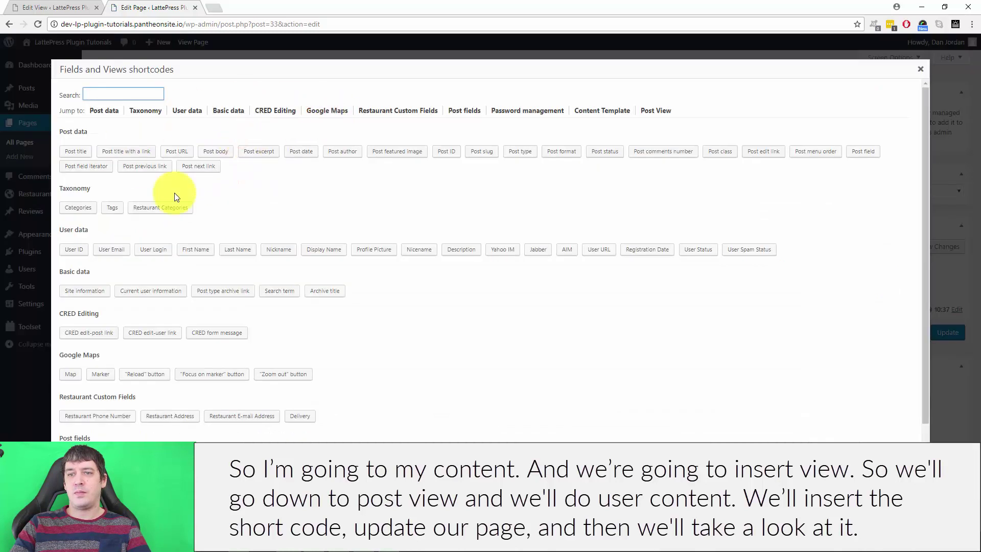
{"action": "scroll", "coordinate": [245, 276], "scroll_direction": "down", "scroll_amount": 2}
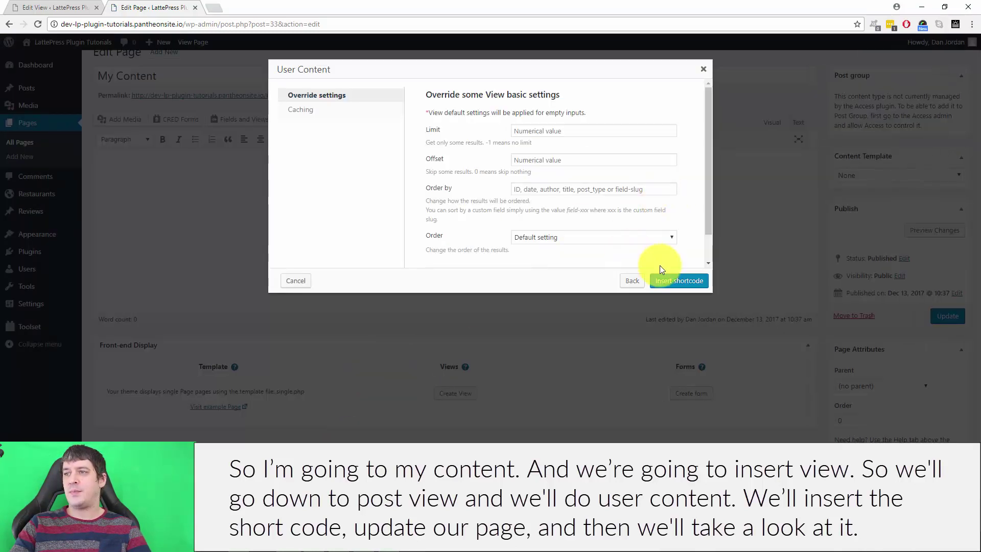
{"action": "left_click", "coordinate": [670, 281]}
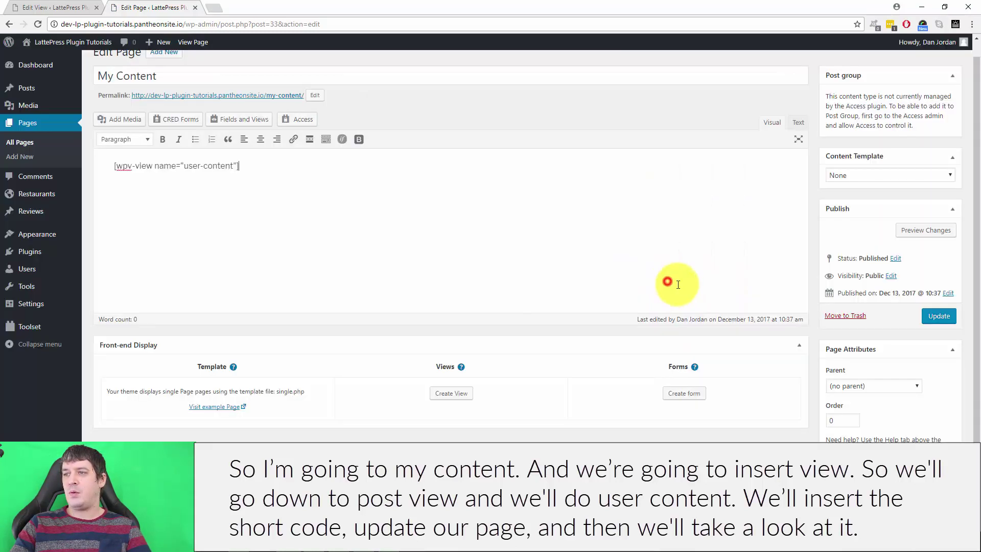
{"action": "left_click", "coordinate": [938, 315]}
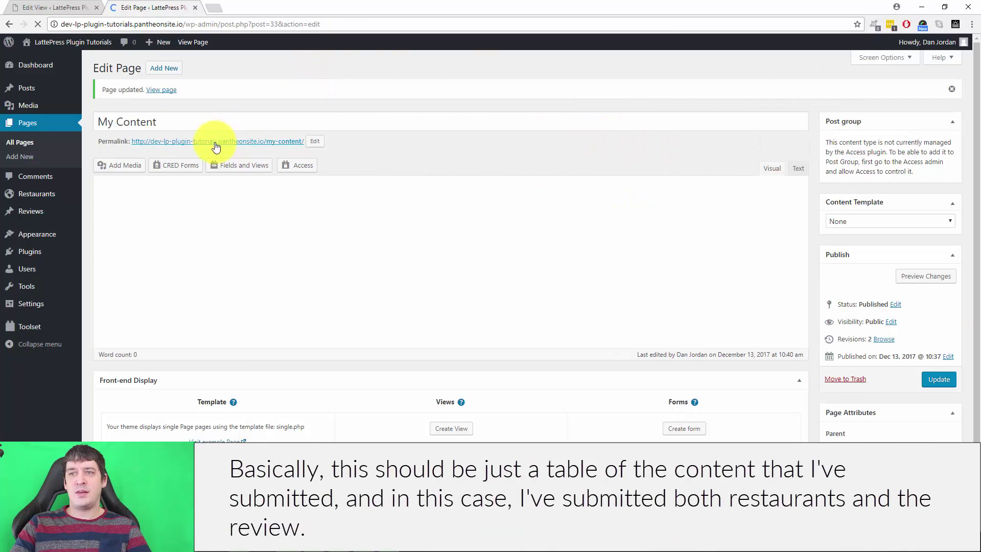
Open the published My Content page in a new tab and examine the table's title, post type and date columns.
{"action": "right_click", "coordinate": [221, 141]}
{"action": "left_click", "coordinate": [240, 148]}
{"action": "left_click", "coordinate": [246, 7]}
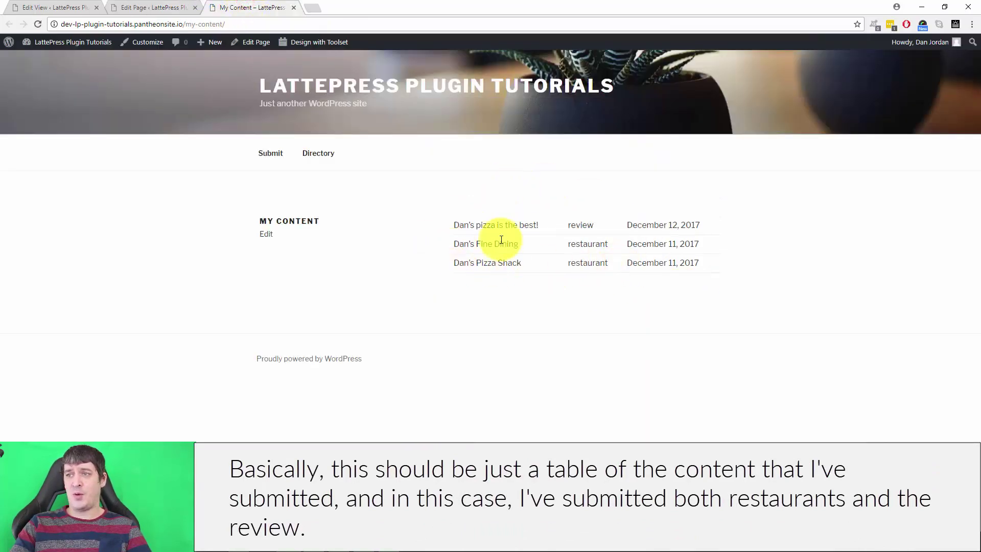
{"action": "triple_click", "coordinate": [501, 225]}
{"action": "left_click_drag", "start_coordinate": [456, 224], "coordinate": [542, 225]}
{"action": "double_click", "coordinate": [564, 225]}
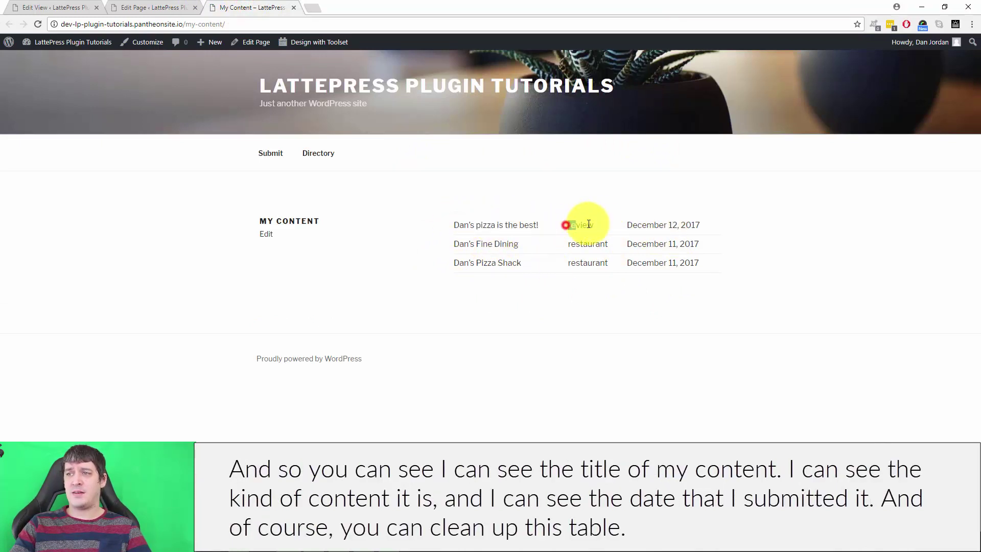
{"action": "left_click_drag", "start_coordinate": [628, 220], "coordinate": [702, 242]}
{"action": "left_click", "coordinate": [648, 227]}
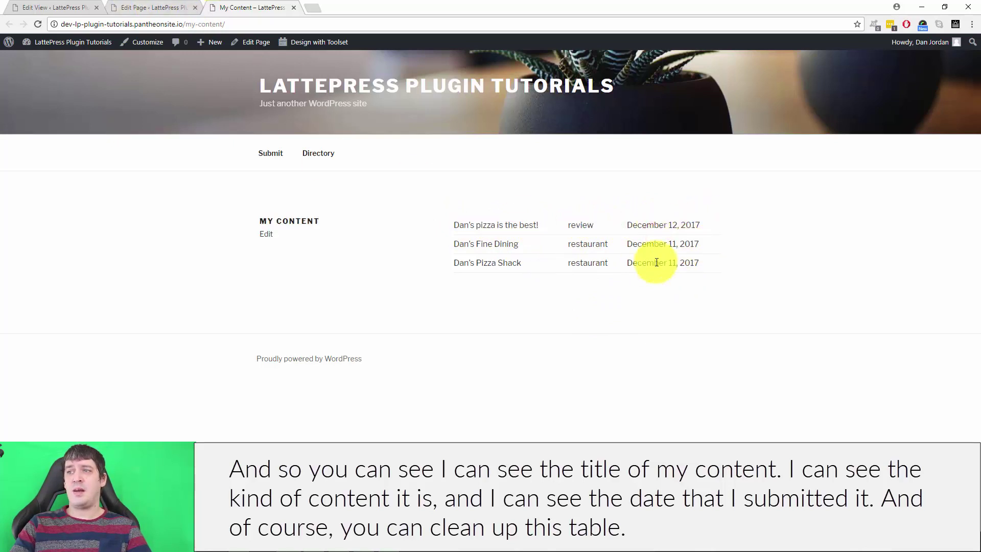
Review the View's loop output markup and loop item template alongside the table on the My Content page.
{"action": "left_click", "coordinate": [49, 8]}
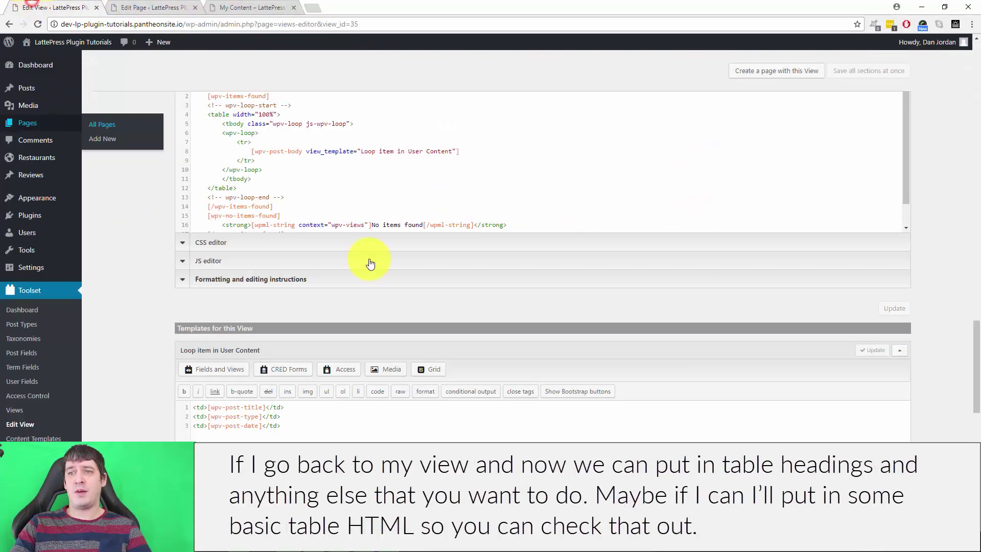
{"action": "scroll", "coordinate": [373, 256], "scroll_direction": "down", "scroll_amount": 2}
{"action": "scroll", "coordinate": [300, 259], "scroll_direction": "down", "scroll_amount": 3}
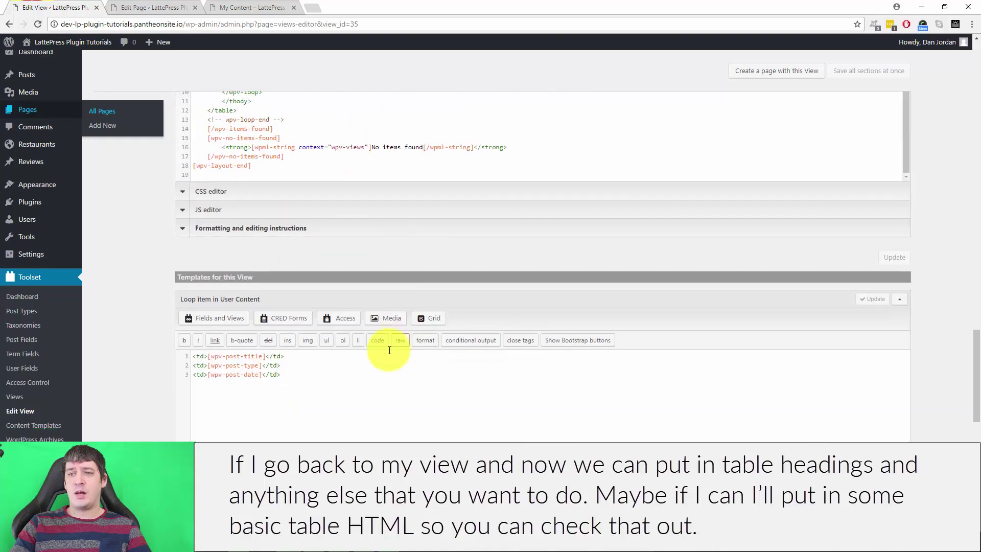
{"action": "scroll", "coordinate": [388, 271], "scroll_direction": "up", "scroll_amount": 2}
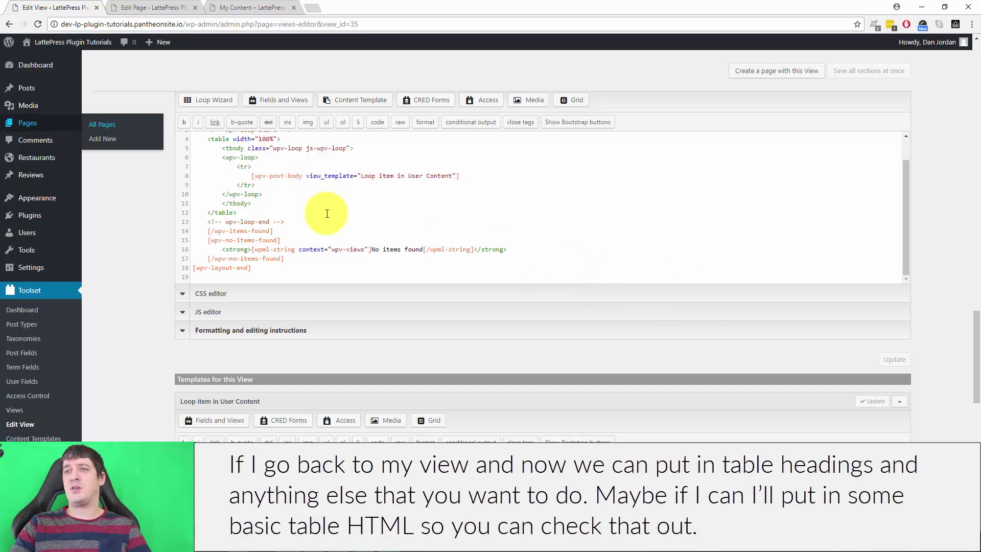
{"action": "scroll", "coordinate": [345, 221], "scroll_direction": "up", "scroll_amount": 2}
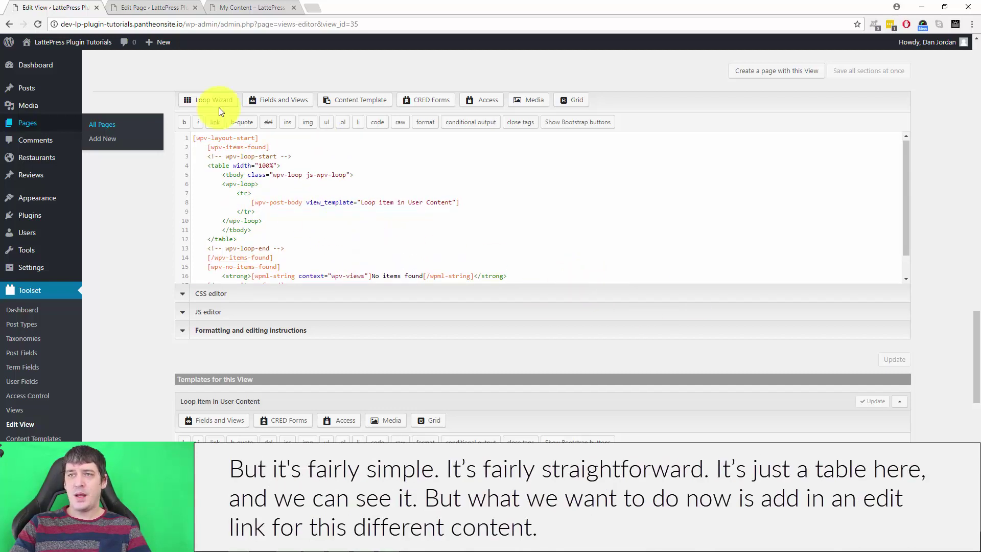
{"action": "left_click", "coordinate": [251, 7]}
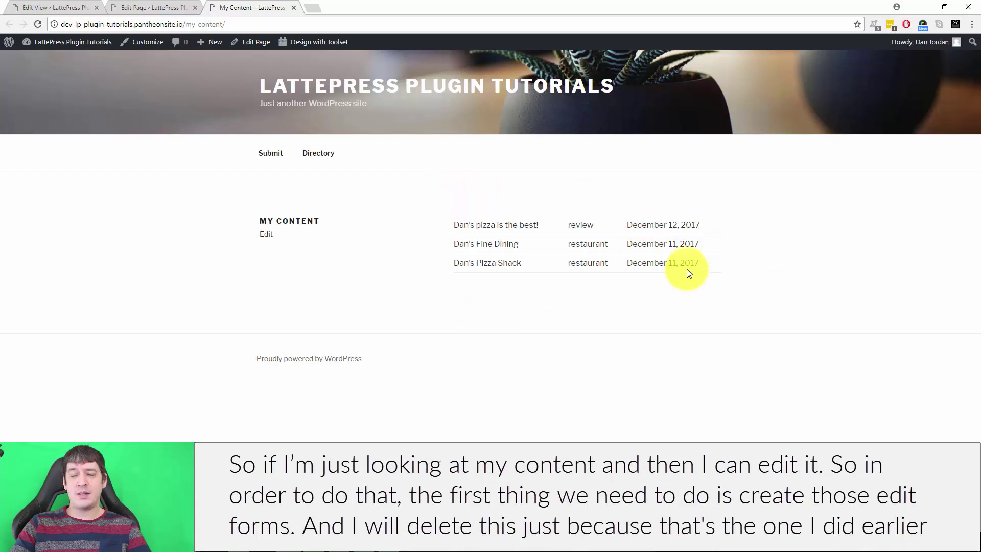
{"action": "left_click", "coordinate": [57, 7]}
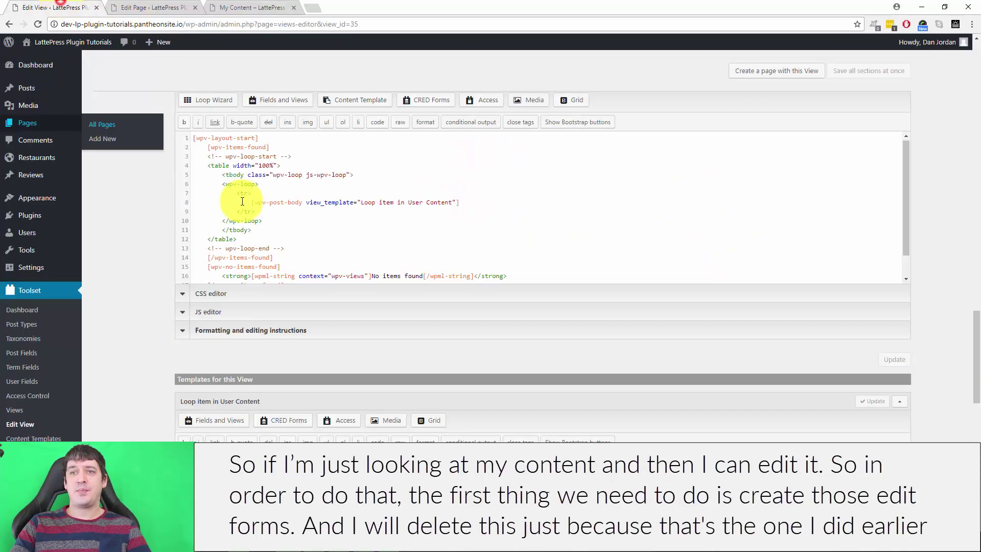
{"action": "scroll", "coordinate": [405, 252], "scroll_direction": "down", "scroll_amount": 5}
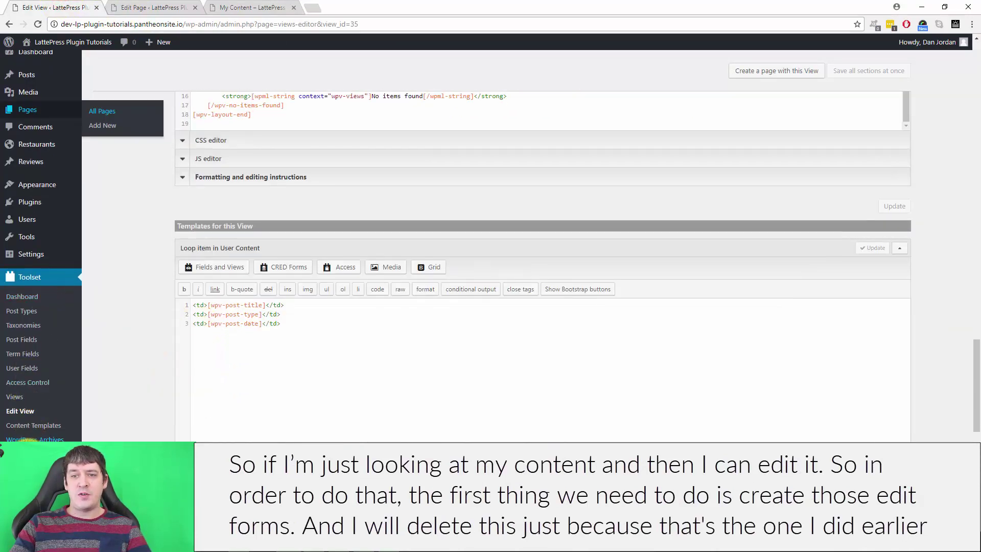
Delete the existing Edit Restaurant form from the CRED post forms.
{"action": "left_click", "coordinate": [34, 440]}
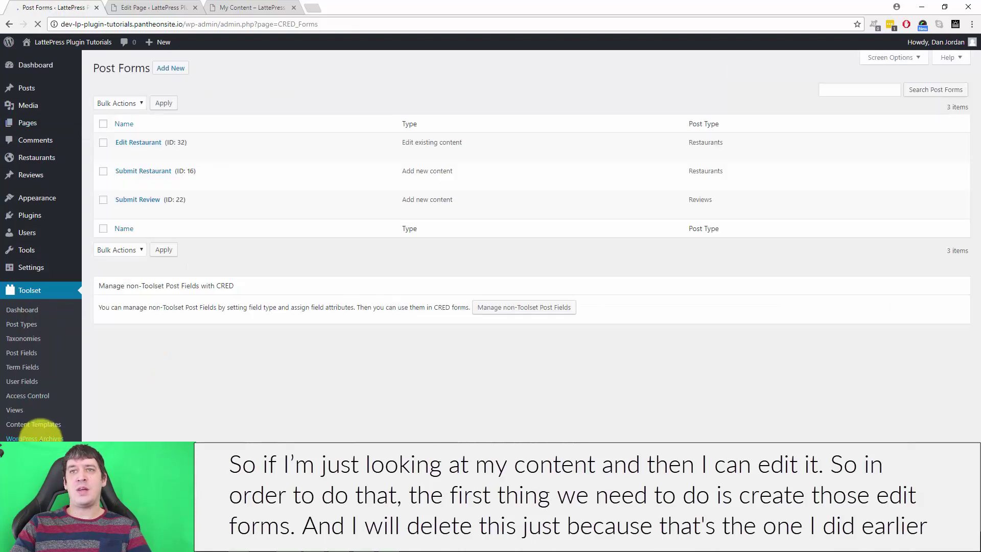
{"action": "left_click", "coordinate": [188, 153]}
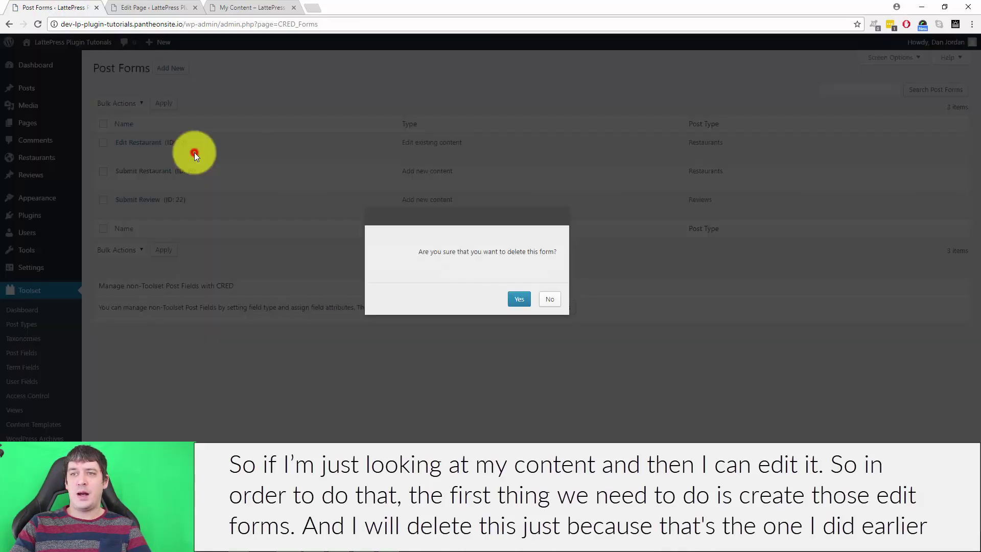
{"action": "left_click", "coordinate": [526, 299]}
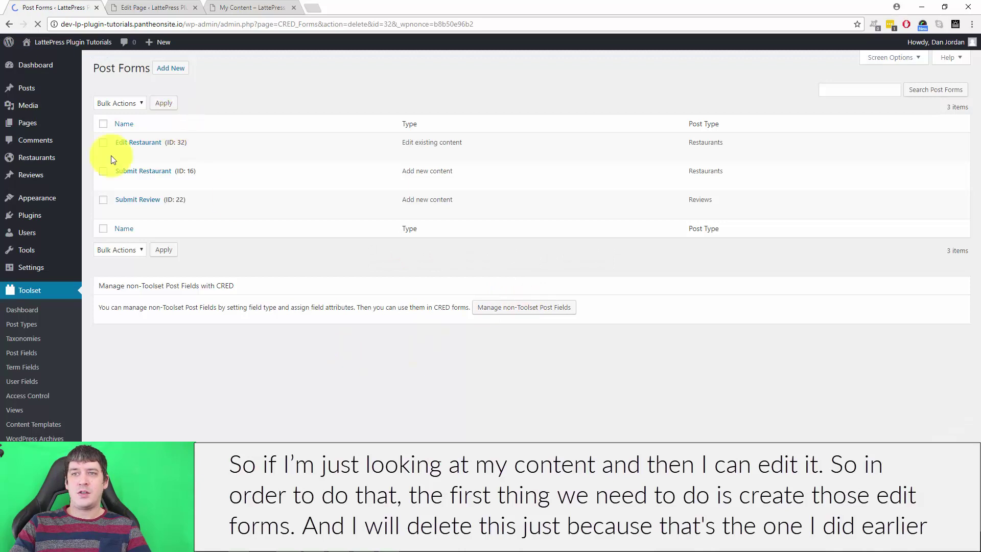
Create a new CRED post form titled "Edit Restaurant Form" and proceed to its settings.
{"action": "left_click", "coordinate": [172, 68]}
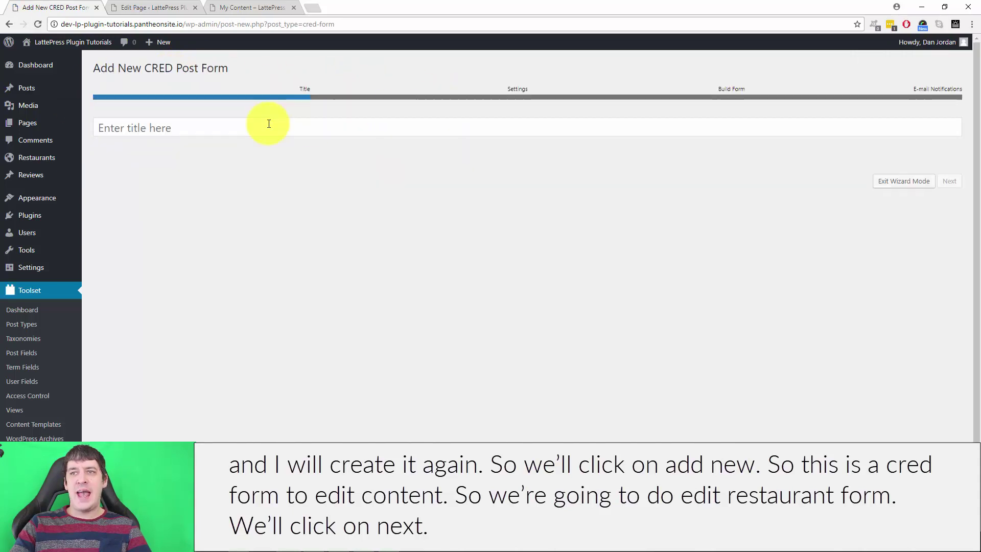
{"action": "left_click", "coordinate": [269, 124]}
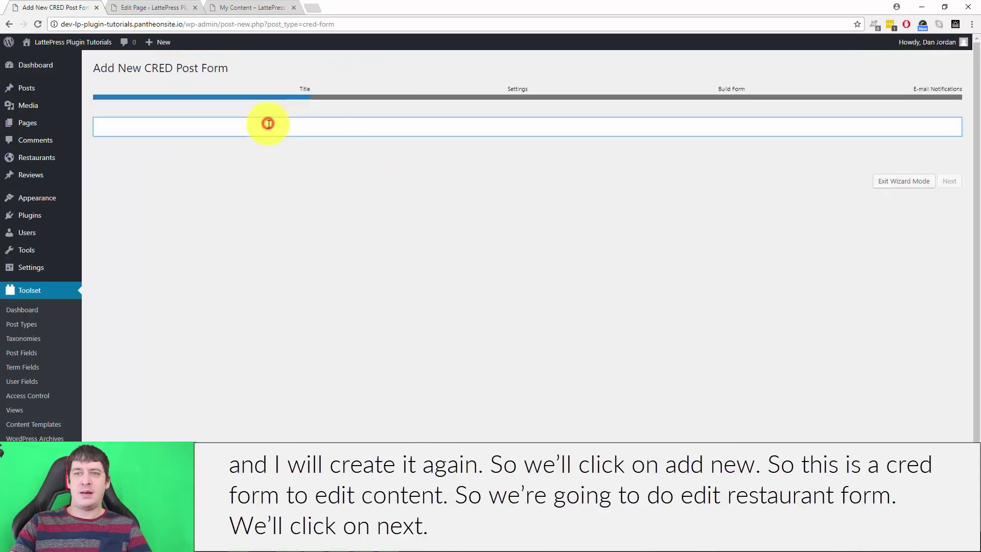
{"action": "type", "text": "Edit Restaurant Form"}
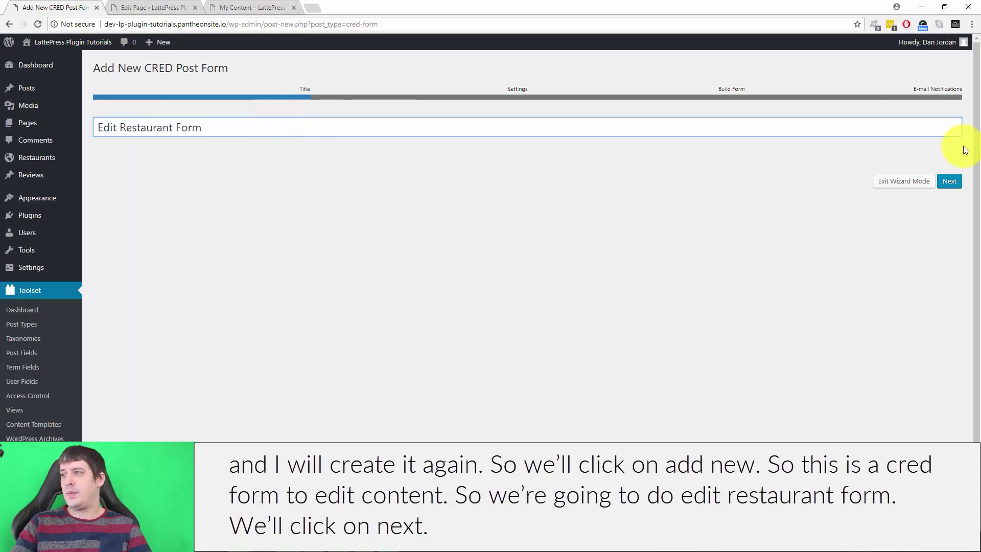
{"action": "left_click", "coordinate": [947, 181]}
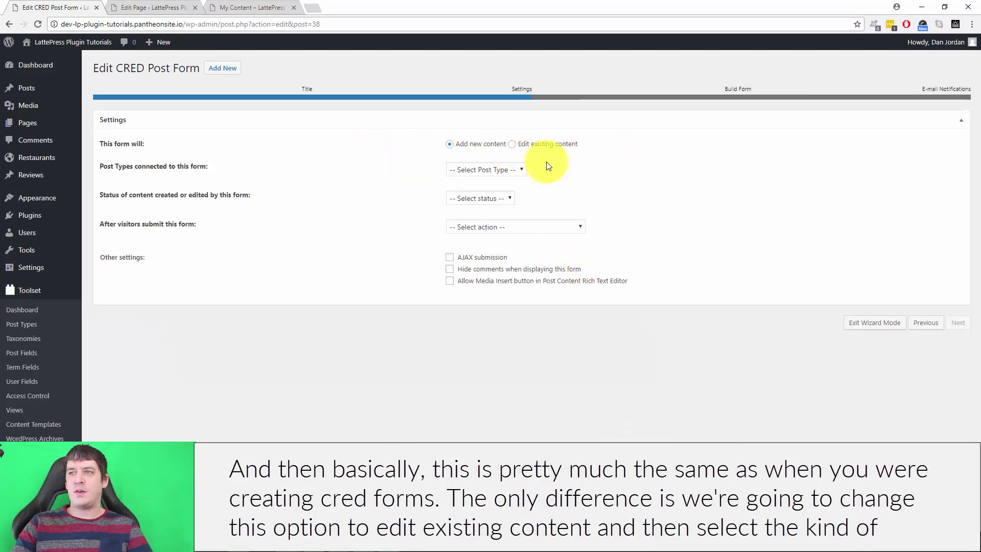
Set the form to edit existing content of the Restaurants post type, with the content status Published.
{"action": "left_click", "coordinate": [513, 145]}
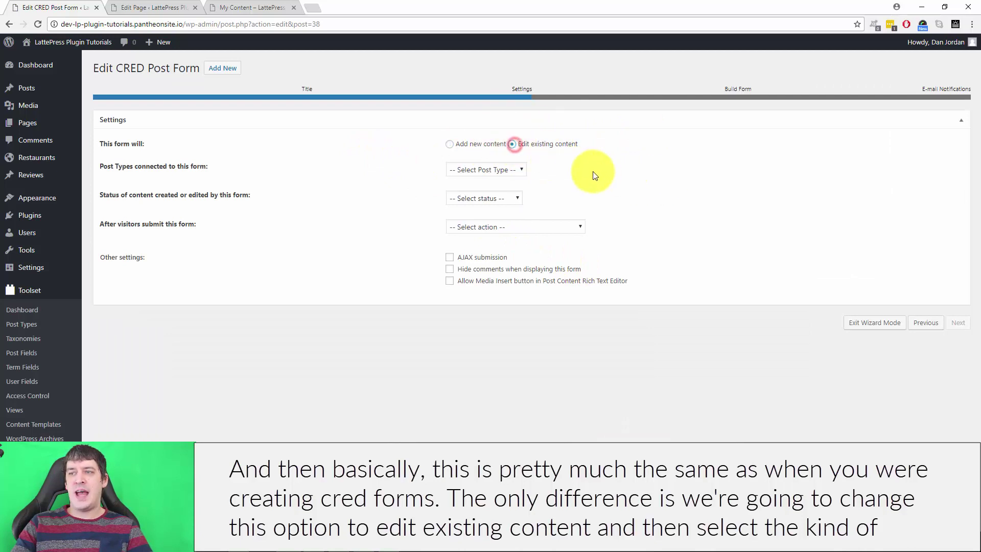
{"action": "left_click", "coordinate": [472, 170]}
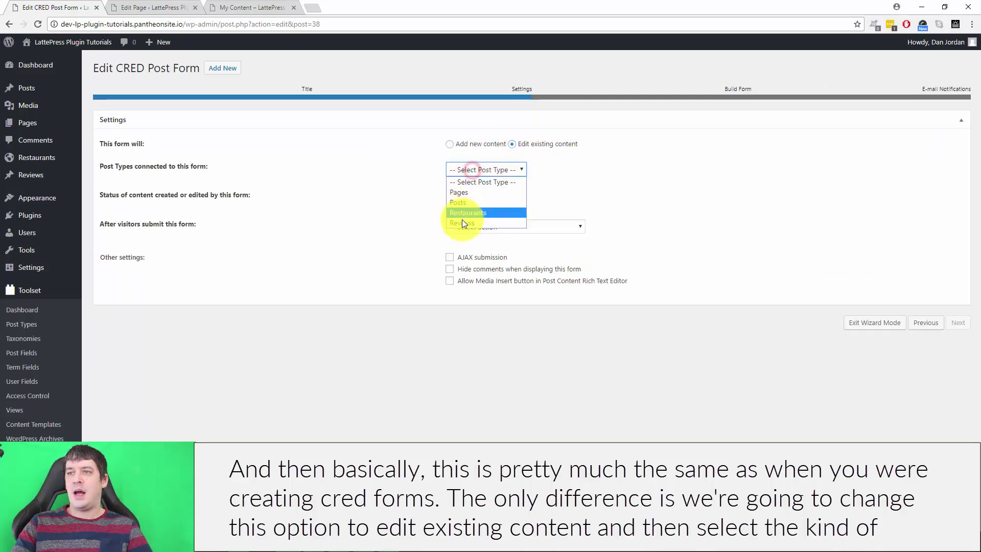
{"action": "left_click", "coordinate": [476, 213]}
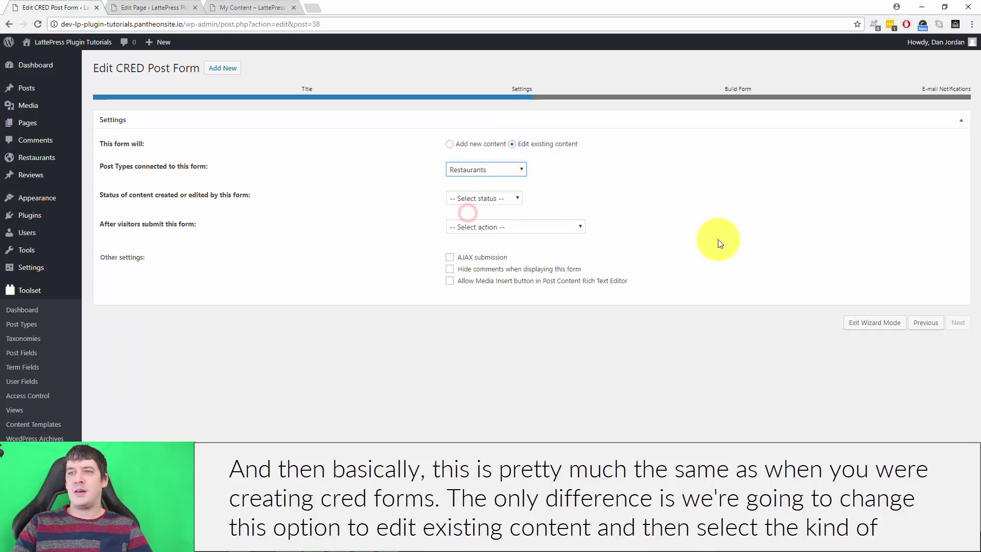
{"action": "left_click", "coordinate": [459, 199]}
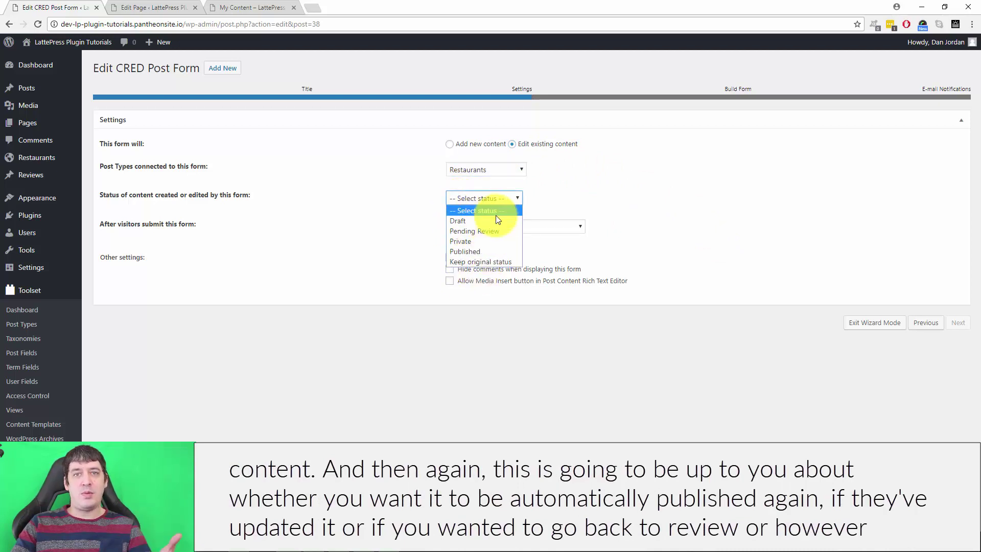
{"action": "left_click", "coordinate": [498, 232]}
{"action": "left_click", "coordinate": [501, 203]}
{"action": "left_click", "coordinate": [486, 250]}
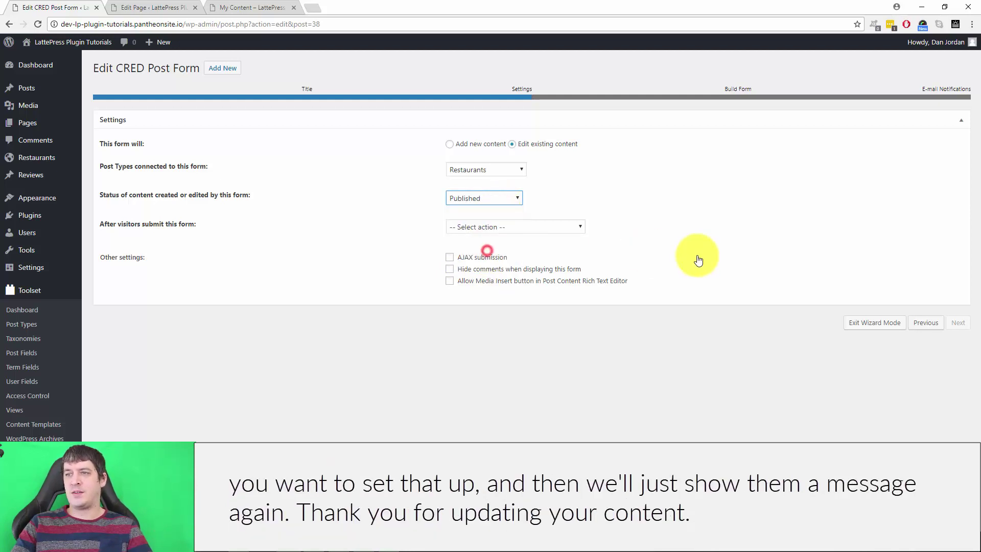
Display "Thank you for updating your content." instead of the form after submission, hide comments, and continue to Build Form.
{"action": "left_click", "coordinate": [484, 227]}
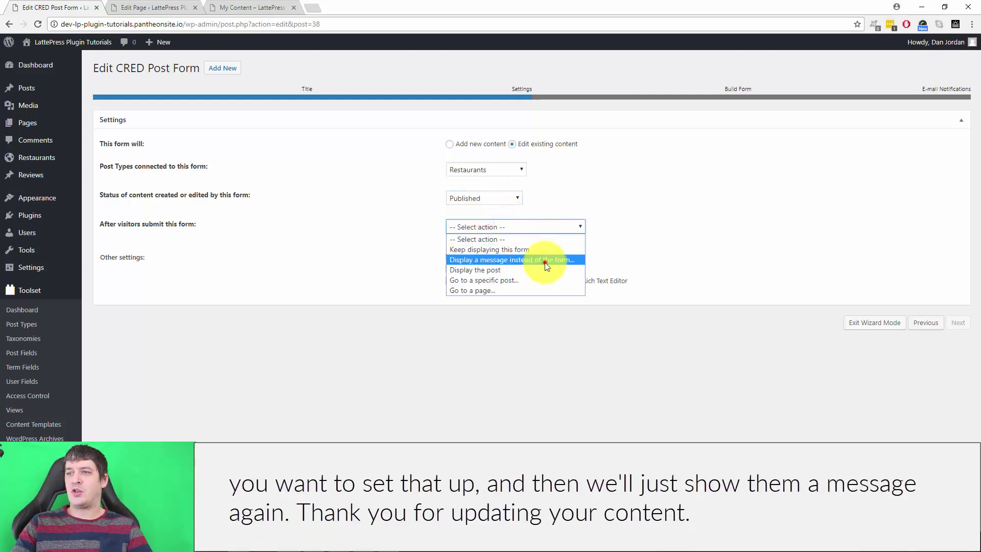
{"action": "left_click", "coordinate": [546, 259]}
{"action": "left_click", "coordinate": [567, 314]}
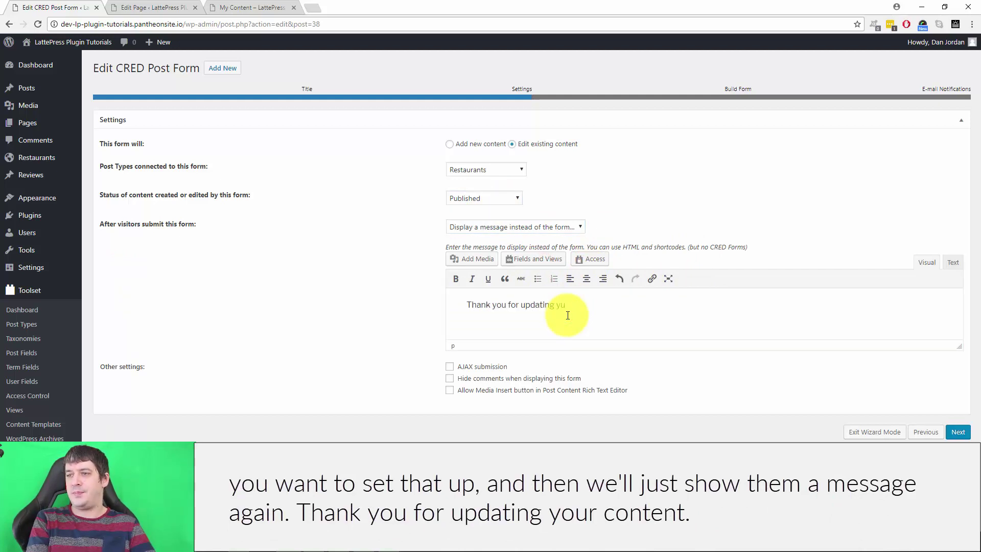
{"action": "type", "text": "Thank you for updating your content."}
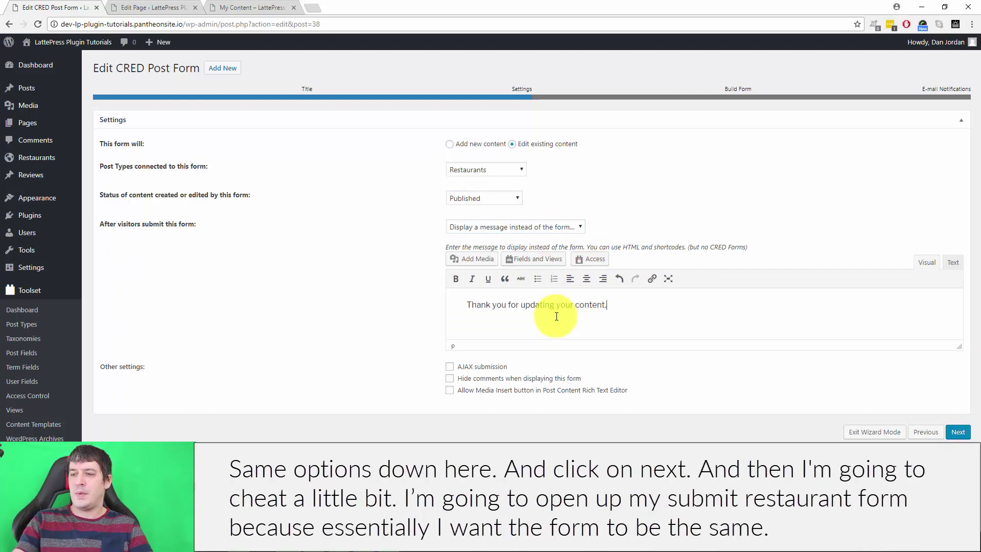
{"action": "left_click", "coordinate": [449, 378]}
{"action": "left_click", "coordinate": [958, 432]}
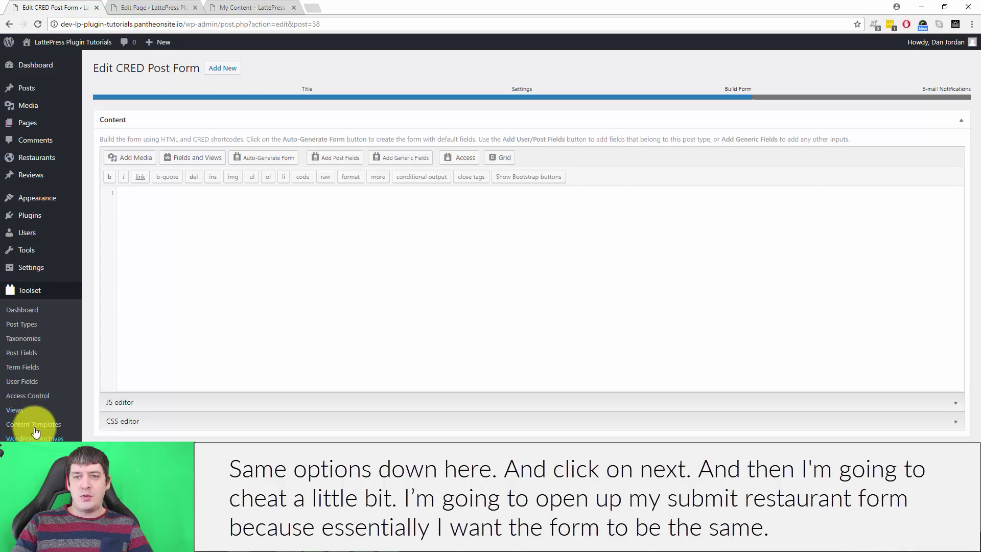
Open the existing Submit Restaurant post form in a separate browser tab and copy its entire content code.
{"action": "right_click", "coordinate": [22, 449]}
{"action": "left_click", "coordinate": [83, 344]}
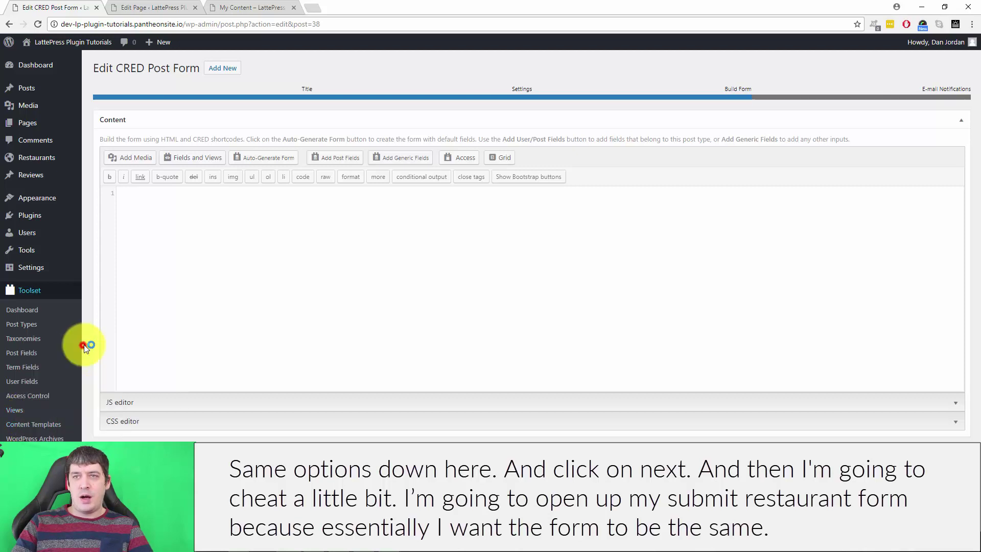
{"action": "left_click", "coordinate": [158, 6]}
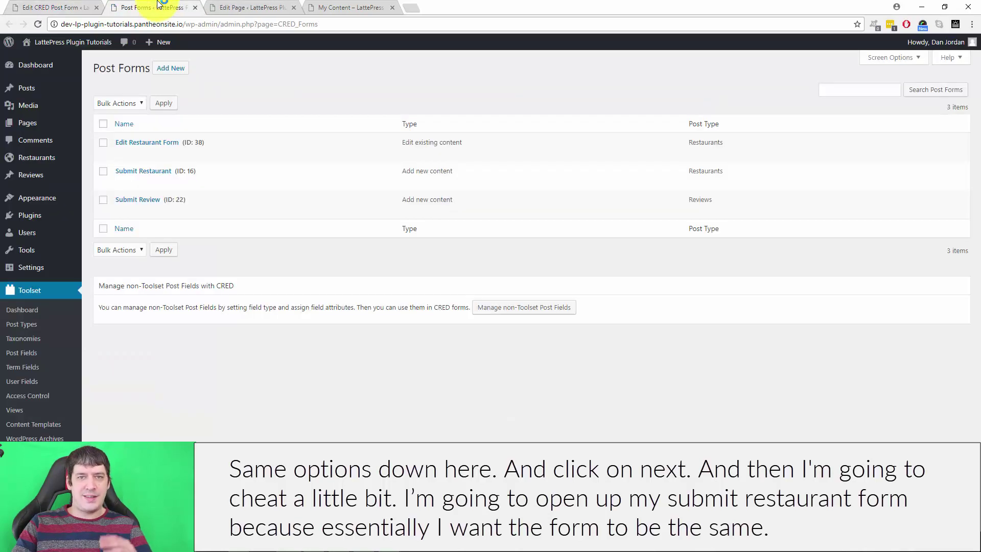
{"action": "left_click", "coordinate": [121, 181]}
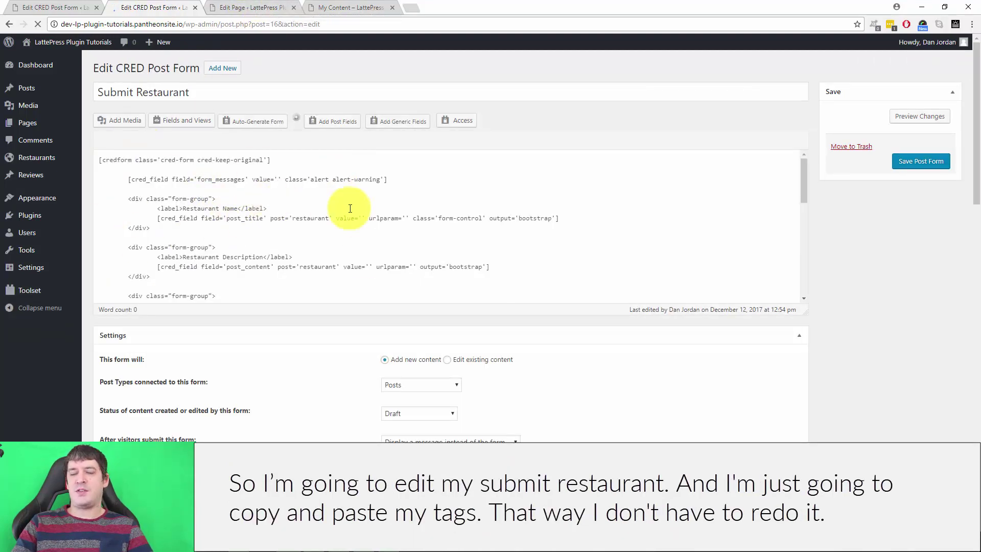
{"action": "scroll", "coordinate": [350, 256], "scroll_direction": "down", "scroll_amount": 8}
{"action": "left_click", "coordinate": [306, 259]}
{"action": "key", "text": "ctrl+a"}
{"action": "key", "text": "ctrl+c"}
Paste the copied code into the Edit Restaurant Form's content, complete the form wizard without notifications, and save the form.
{"action": "left_click", "coordinate": [249, 7]}
{"action": "left_click", "coordinate": [229, 242]}
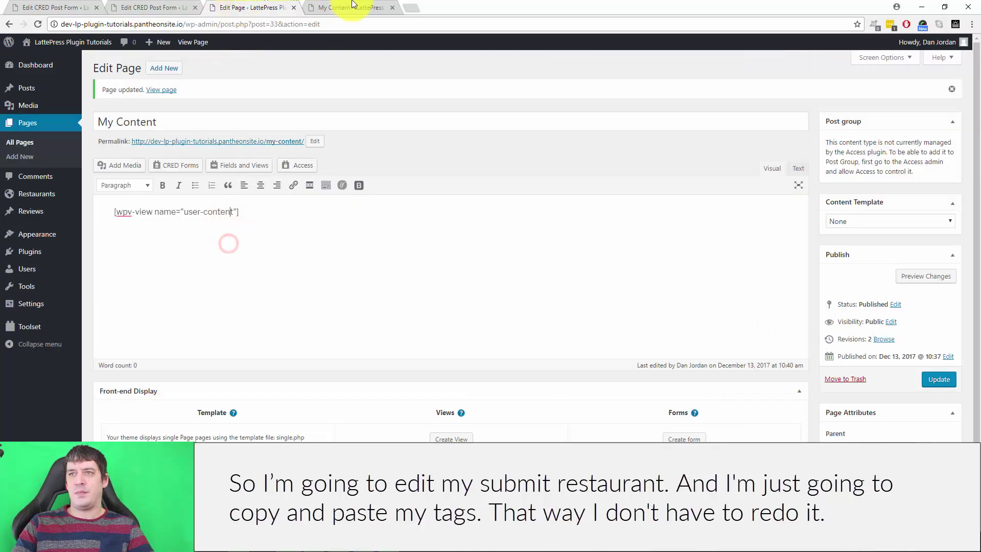
{"action": "left_click", "coordinate": [153, 7]}
{"action": "left_click", "coordinate": [51, 7]}
{"action": "left_click", "coordinate": [252, 249]}
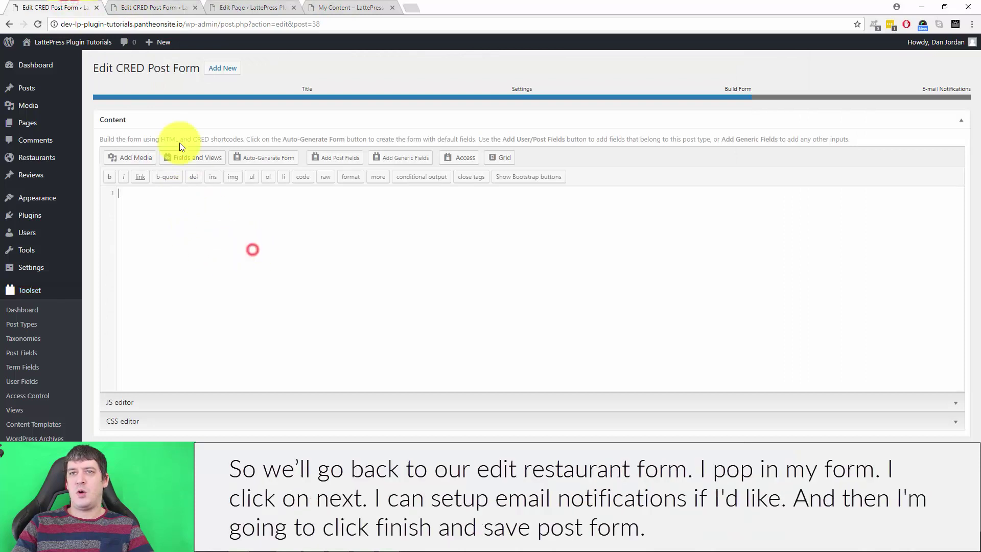
{"action": "key", "text": "ctrl+v"}
{"action": "scroll", "coordinate": [566, 294], "scroll_direction": "down", "scroll_amount": 3}
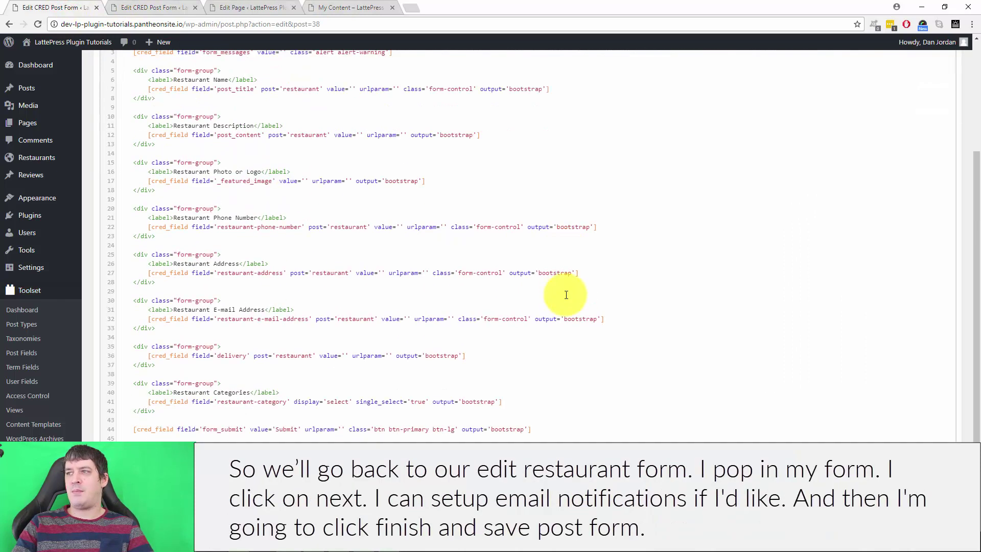
{"action": "scroll", "coordinate": [566, 295], "scroll_direction": "down", "scroll_amount": 2}
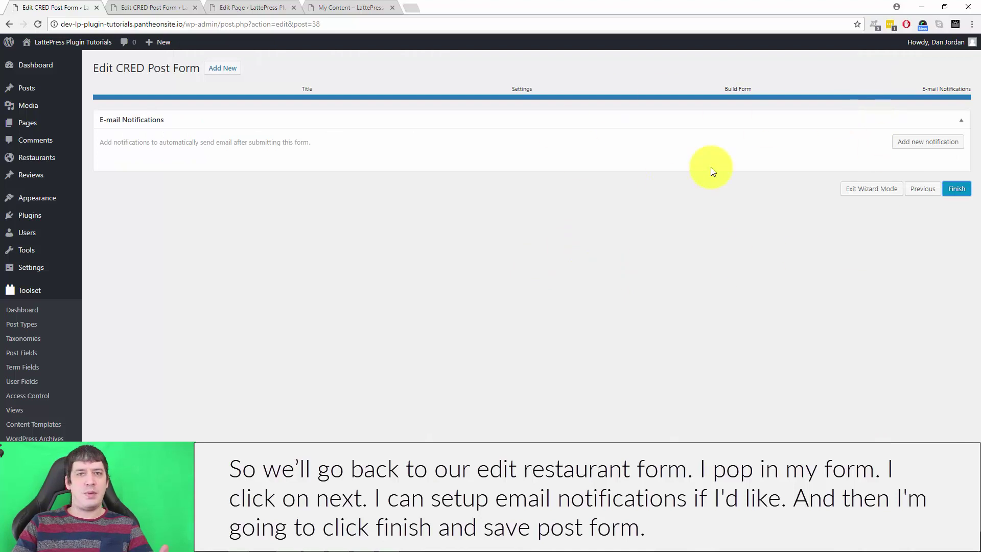
{"action": "left_click", "coordinate": [958, 190]}
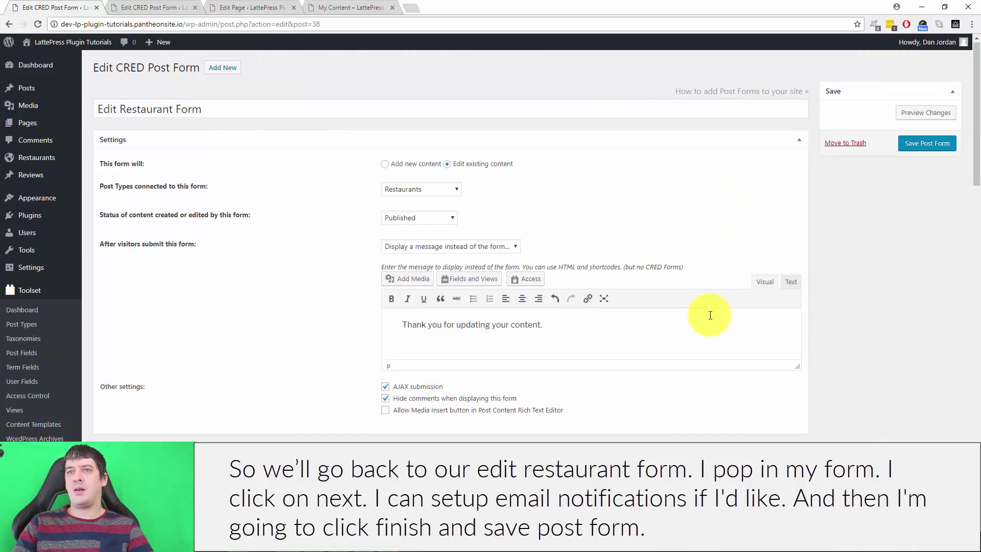
{"action": "left_click", "coordinate": [929, 144]}
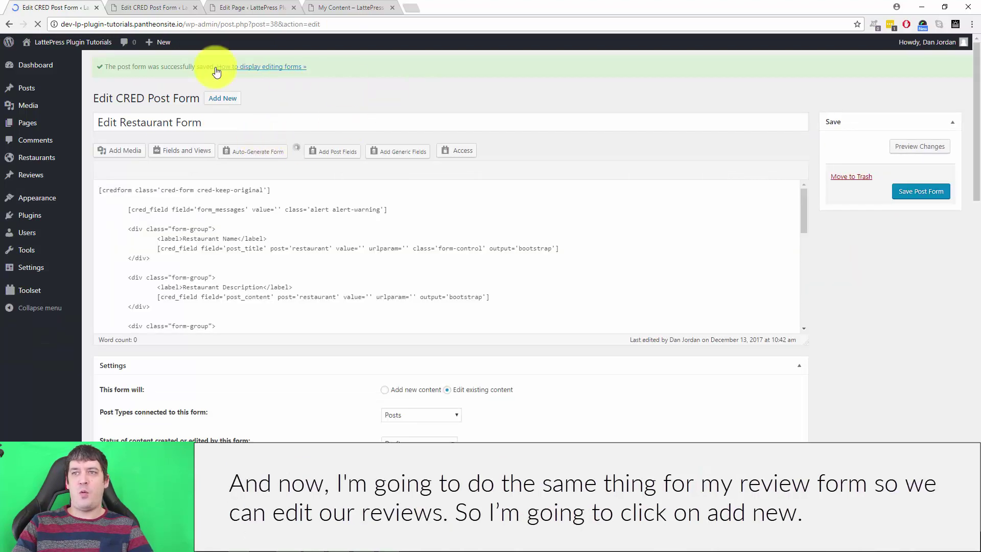
Create a new CRED post form titled "Edit Review Form" and proceed to its settings.
{"action": "left_click", "coordinate": [228, 103]}
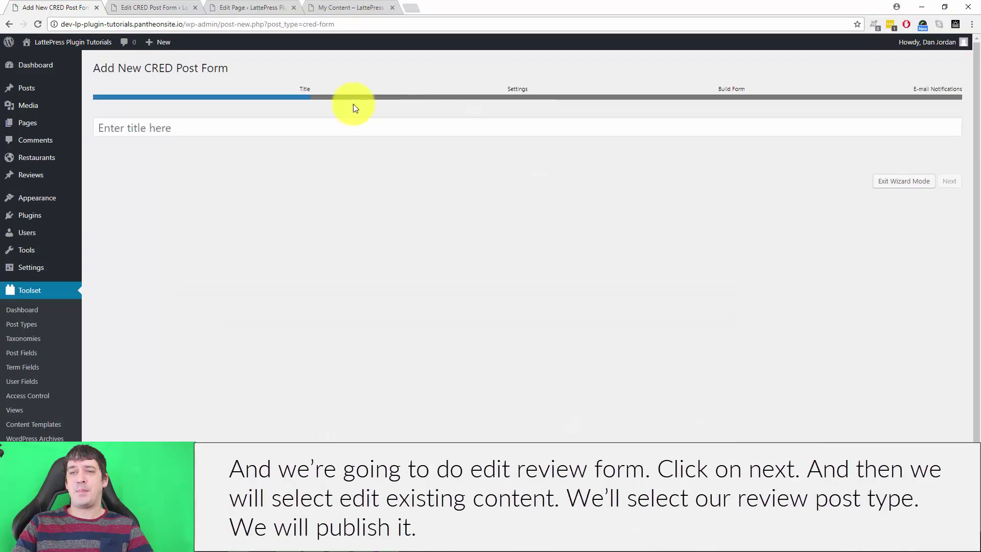
{"action": "left_click", "coordinate": [294, 128]}
{"action": "type", "text": "E"}
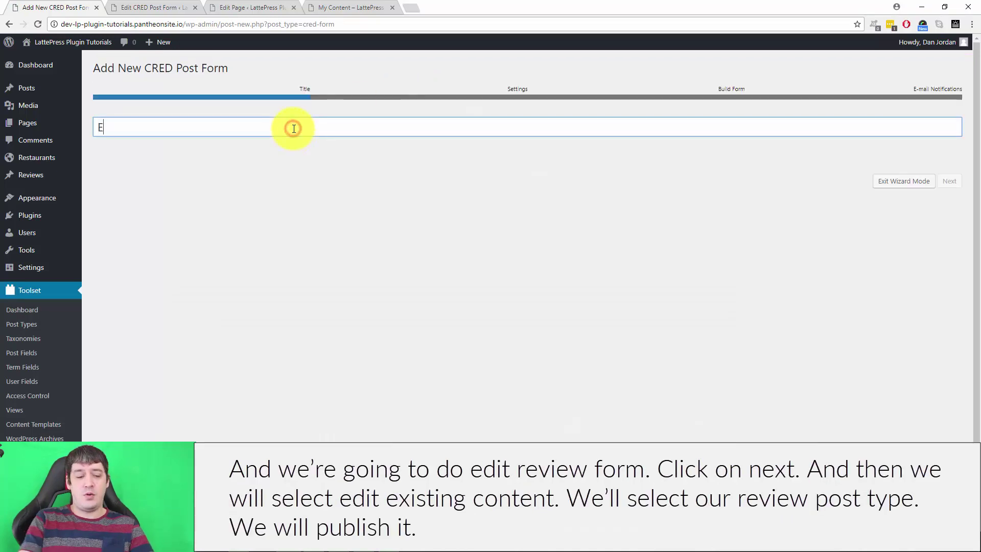
{"action": "type", "text": "dit Review"}
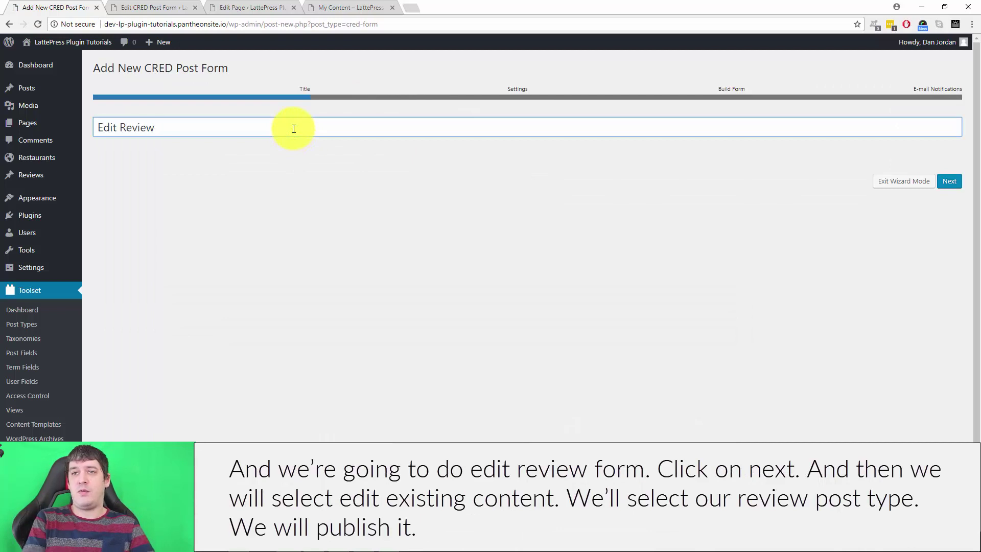
{"action": "type", "text": " Fr"}
{"action": "key", "text": "BackSpace"}
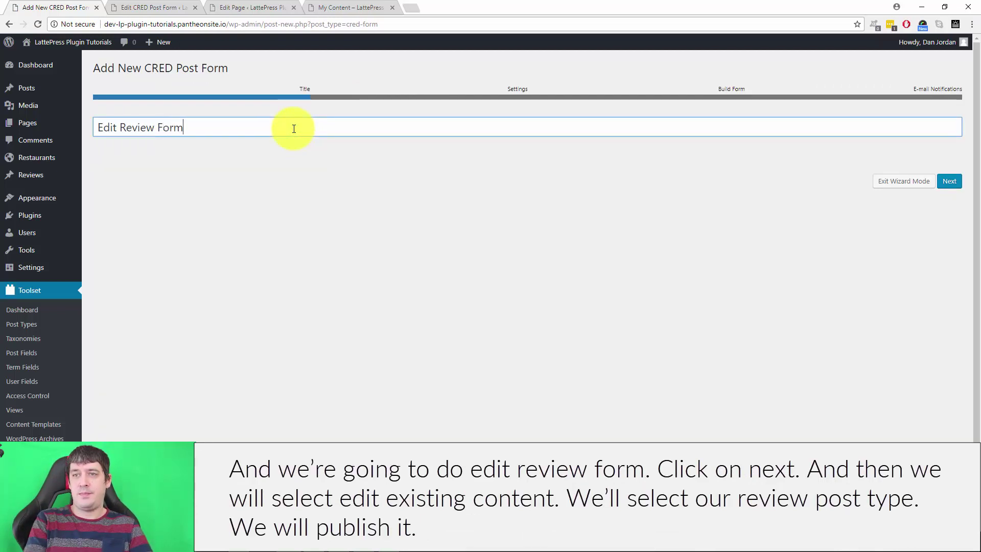
{"action": "left_click", "coordinate": [951, 182]}
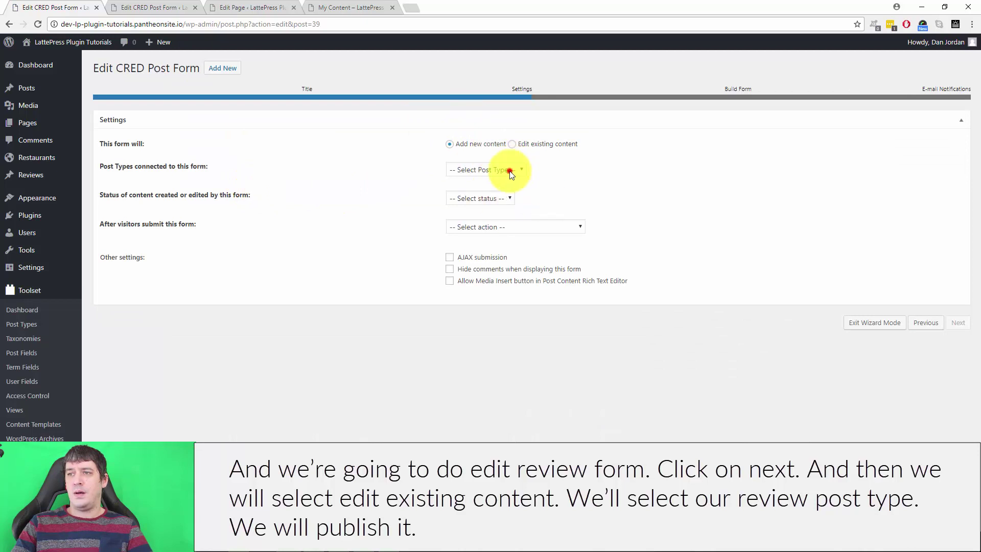
Set the form to edit existing content of the Reviews post type, with the content status Published.
{"action": "left_click", "coordinate": [510, 172]}
{"action": "left_click", "coordinate": [514, 147]}
{"action": "left_click", "coordinate": [559, 147]}
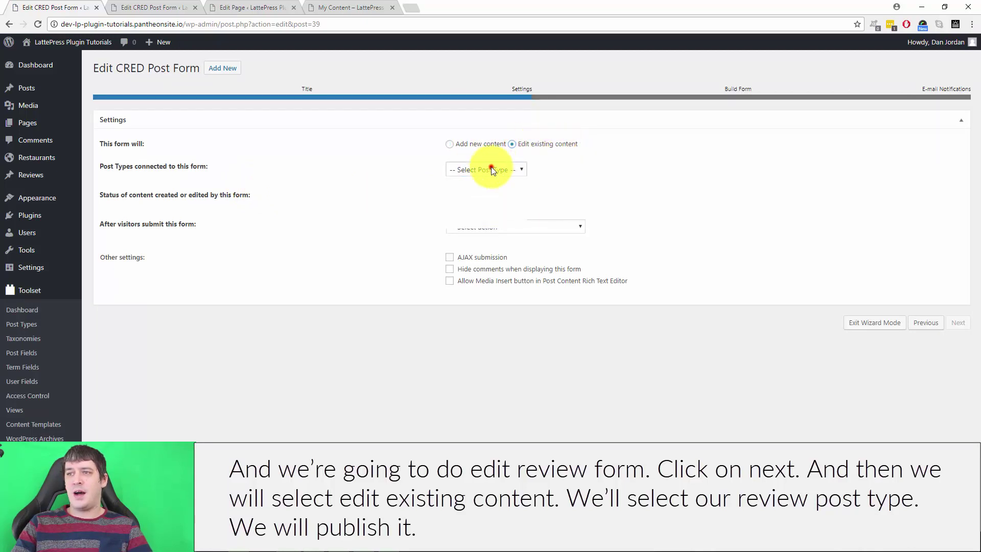
{"action": "left_click", "coordinate": [492, 170]}
{"action": "left_click", "coordinate": [492, 219]}
{"action": "left_click", "coordinate": [497, 198]}
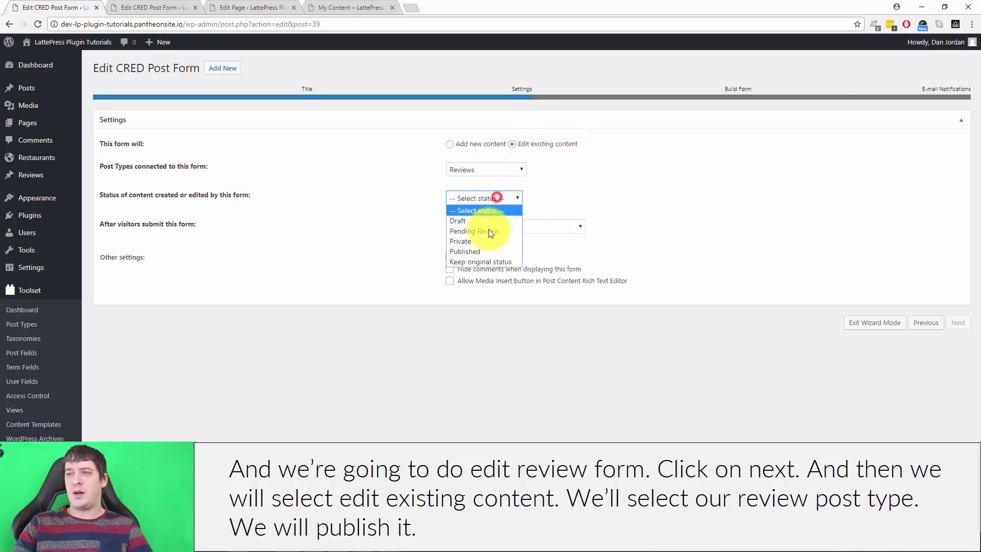
{"action": "left_click", "coordinate": [482, 252]}
Display "Thank you for updating your review." instead of the form after submission, enable AJAX submission and hidden comments, and continue to Build Form.
{"action": "left_click", "coordinate": [529, 227]}
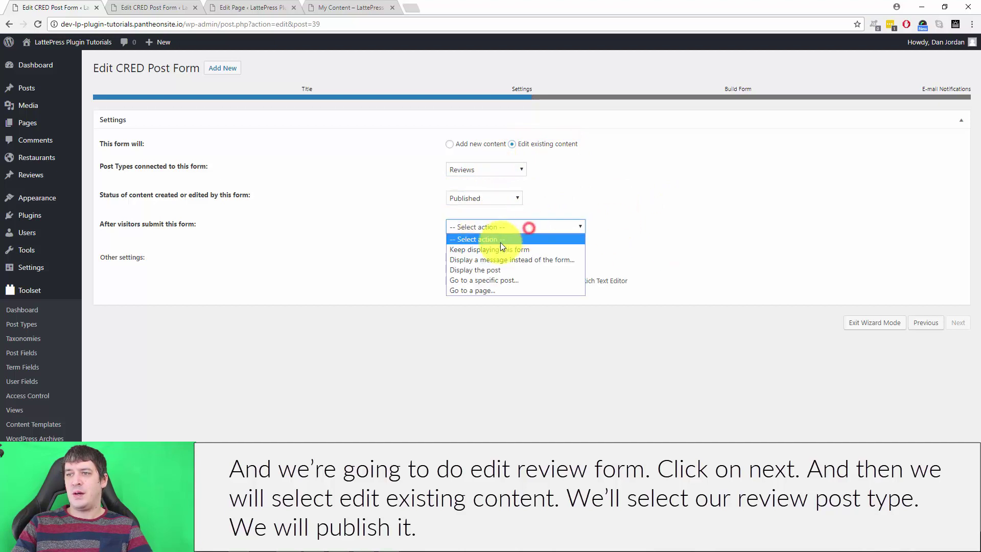
{"action": "left_click", "coordinate": [545, 259]}
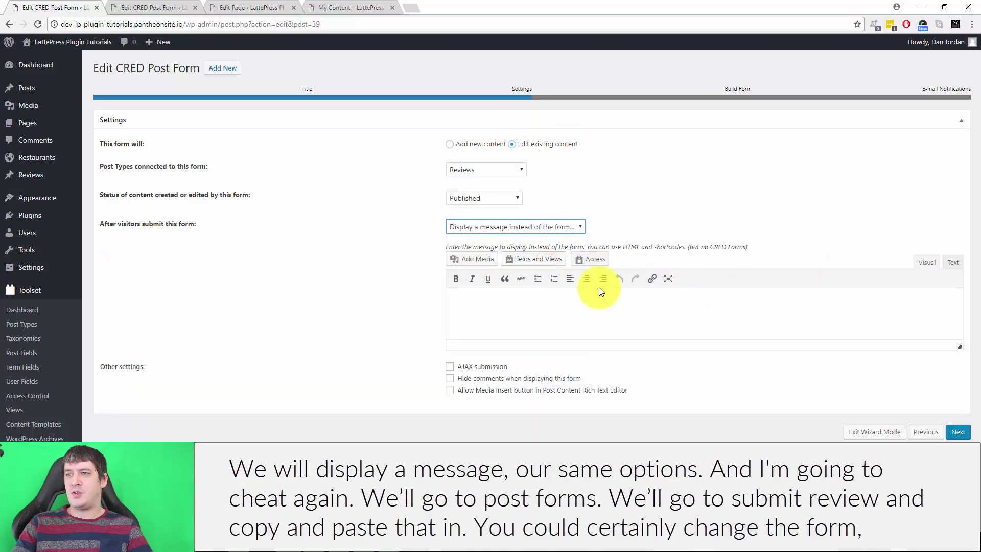
{"action": "left_click", "coordinate": [546, 306]}
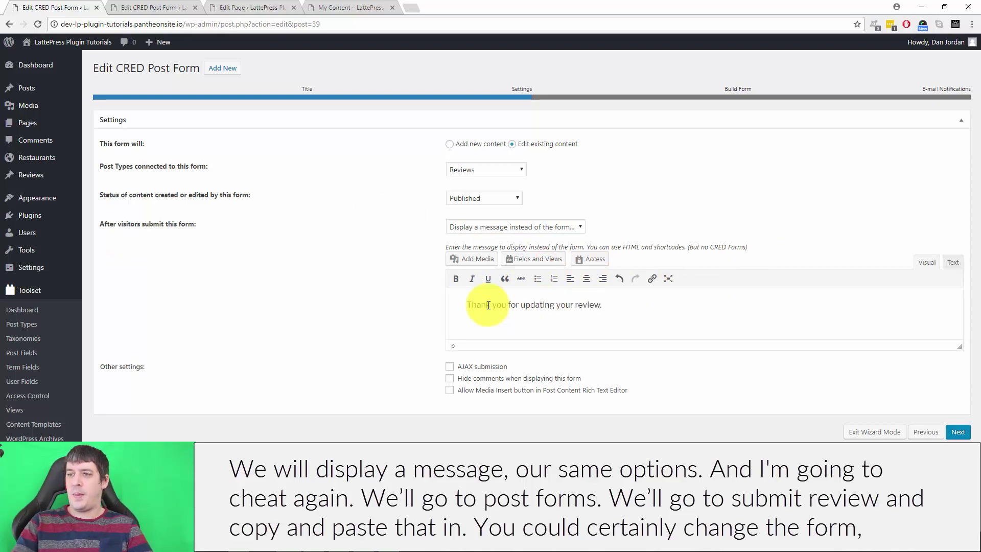
{"action": "left_click", "coordinate": [449, 367]}
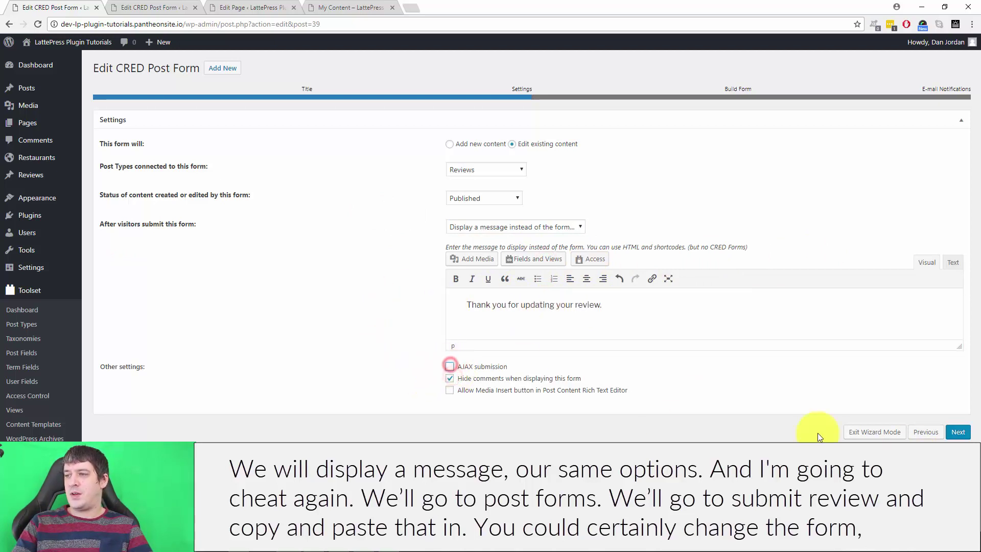
{"action": "left_click", "coordinate": [450, 367]}
{"action": "left_click", "coordinate": [960, 429]}
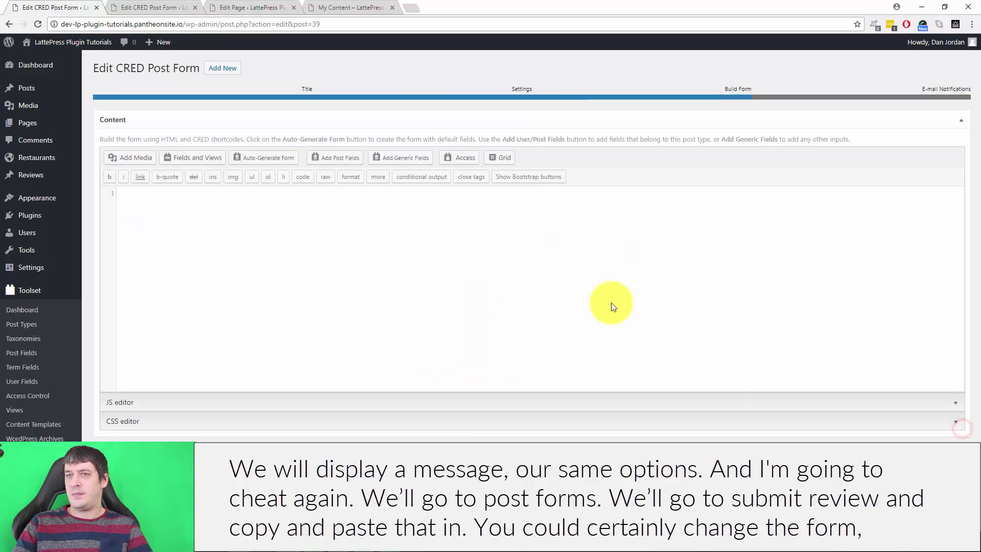
Open the Submit Review post form in the second browser tab and copy its entire content code.
{"action": "left_click", "coordinate": [182, 6]}
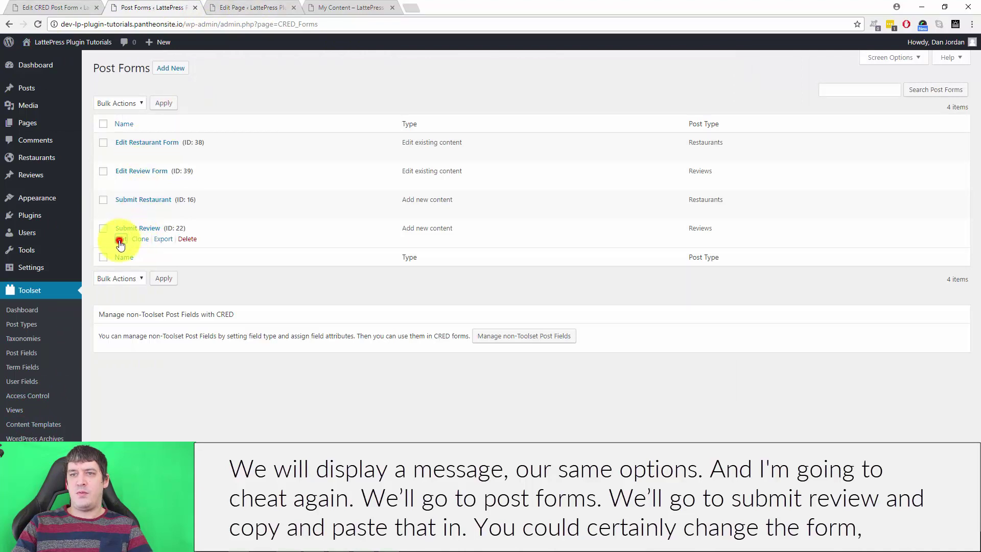
{"action": "left_click", "coordinate": [119, 239]}
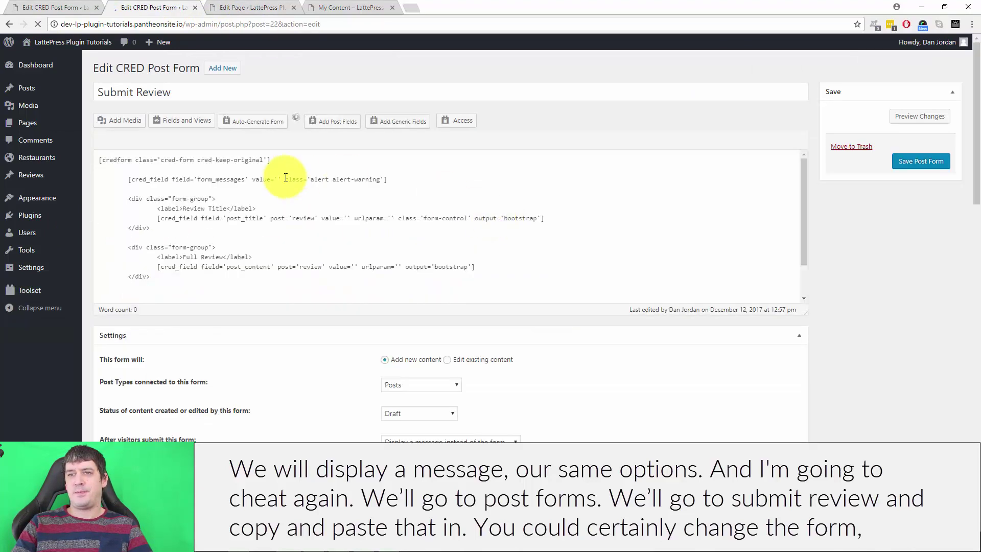
{"action": "scroll", "coordinate": [389, 296], "scroll_direction": "down", "scroll_amount": 6}
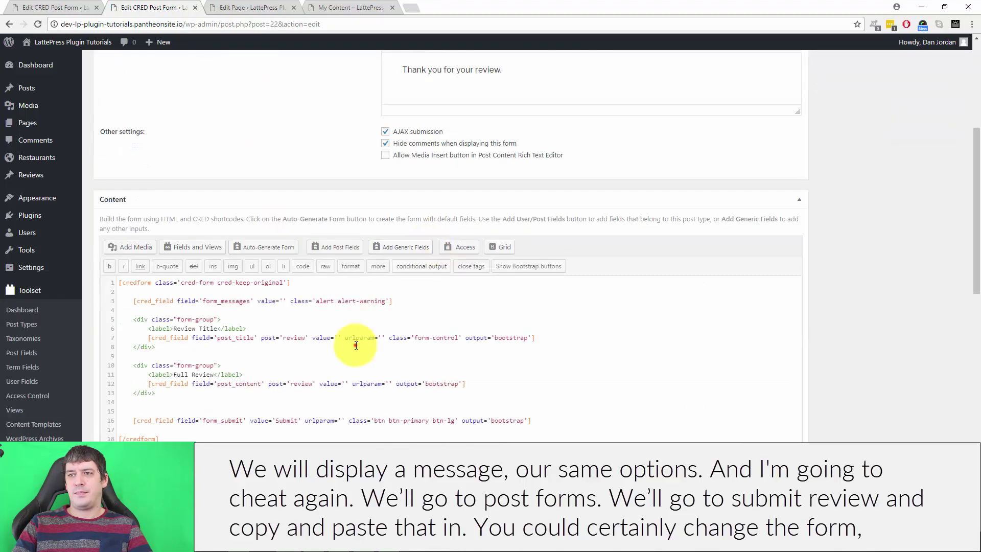
{"action": "left_click", "coordinate": [350, 344]}
{"action": "key", "text": "ctrl+a"}
Paste the copied review code into the Edit Review Form's content, complete the form wizard, and save the form.
{"action": "left_click", "coordinate": [82, 13]}
{"action": "type", "text": "[credform class='cred-form cred-keep-original']  \t[cred_field field='form_messages' value='' class='alert alert-warning']  \t<div class=\"form-group\"> \t\t<label>Review Title</label> \t\t[cred_field field='post_title' post='review' value='' urlparam='' class='form-control' output='bootstrap'] \t</div>  \t<div class=\"form-group\"> \t\t<label>Full Review</label> \t\t[cred_field field='post_content' post='review' value='' urlparam='' output='bootstrap'] \t</div>   \t[cred_field field='form_submit' value='Submit' urlparam='' class='btn btn-primary btn-lg' output='bootstrap']  [/credform]"}
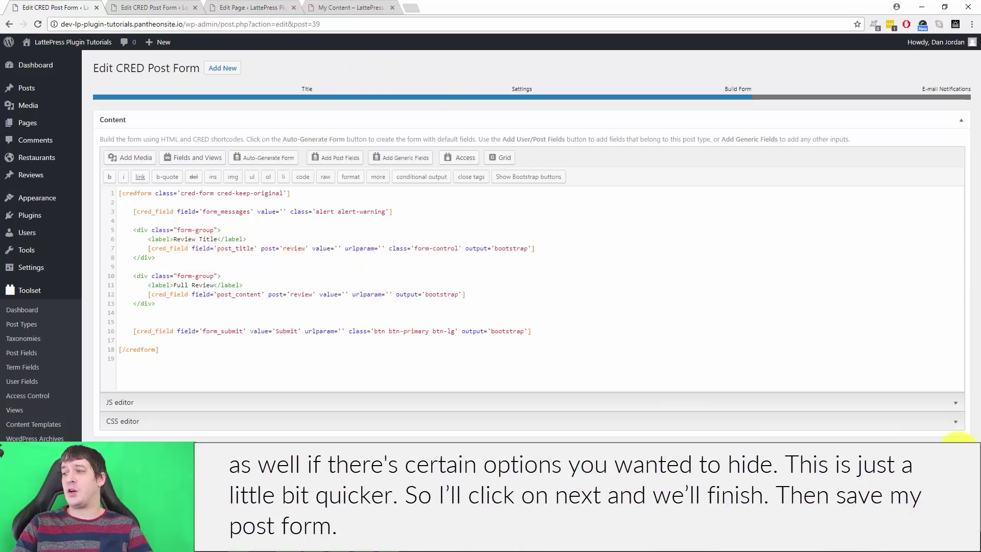
{"action": "left_click", "coordinate": [957, 440]}
{"action": "left_click", "coordinate": [951, 196]}
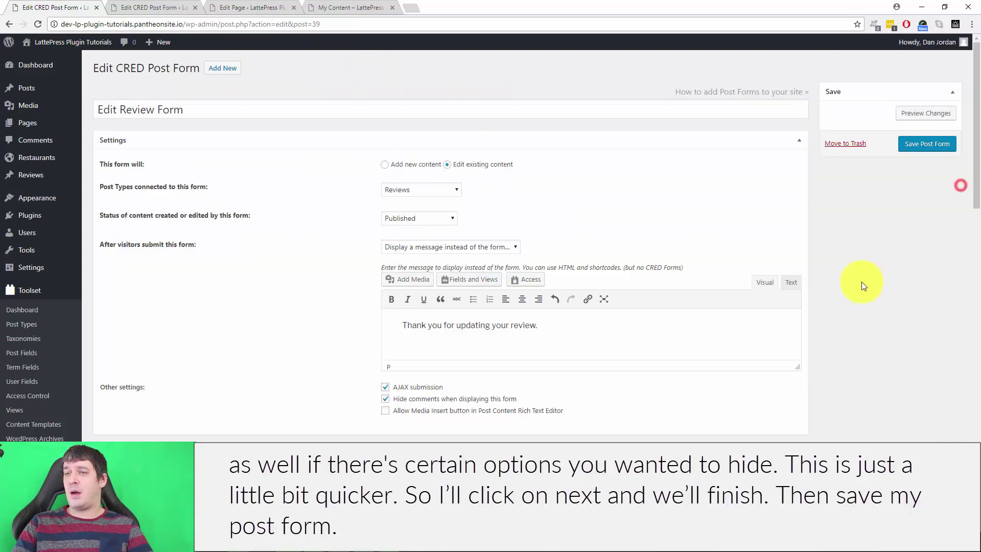
{"action": "left_click", "coordinate": [927, 144]}
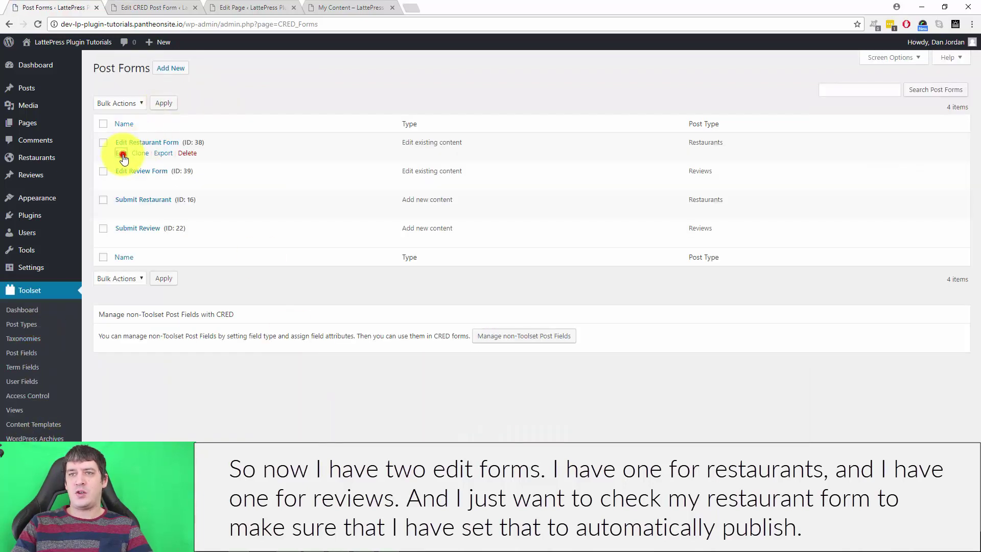
Check the content status setting of the Edit Restaurant Form and return to the Toolset dashboard.
{"action": "left_click", "coordinate": [122, 152]}
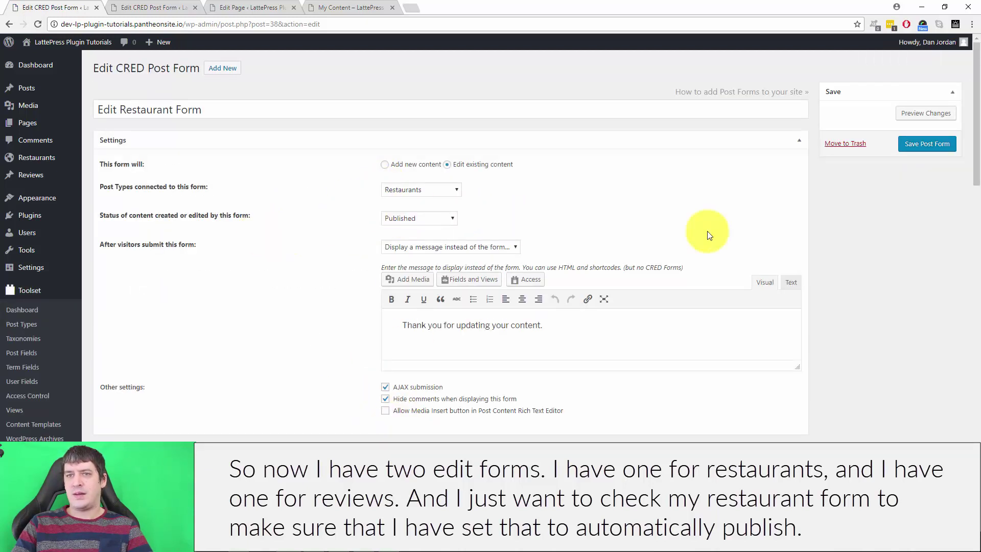
{"action": "left_click", "coordinate": [54, 310]}
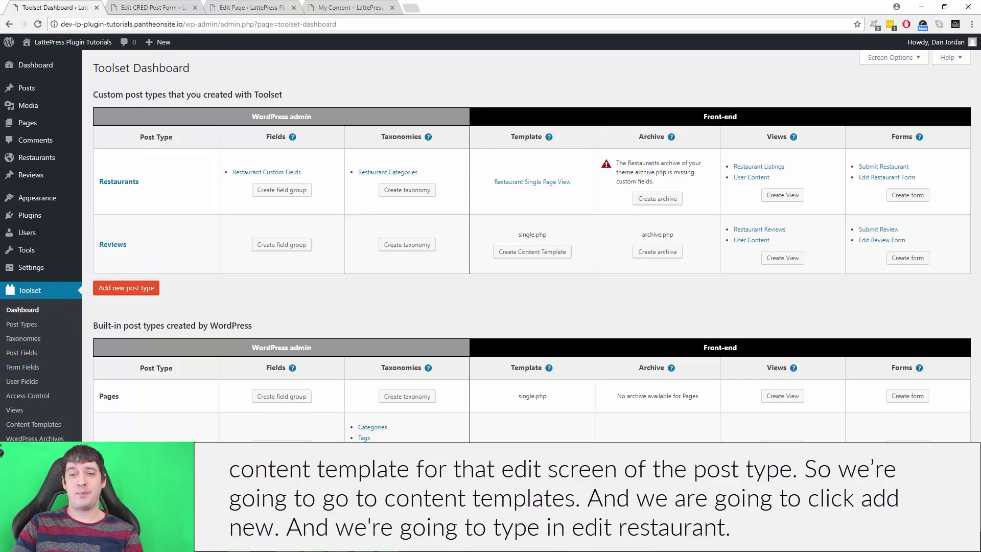
Create a new content template named "Edit Restaurant" that is not assigned to any post type.
{"action": "left_click", "coordinate": [23, 427]}
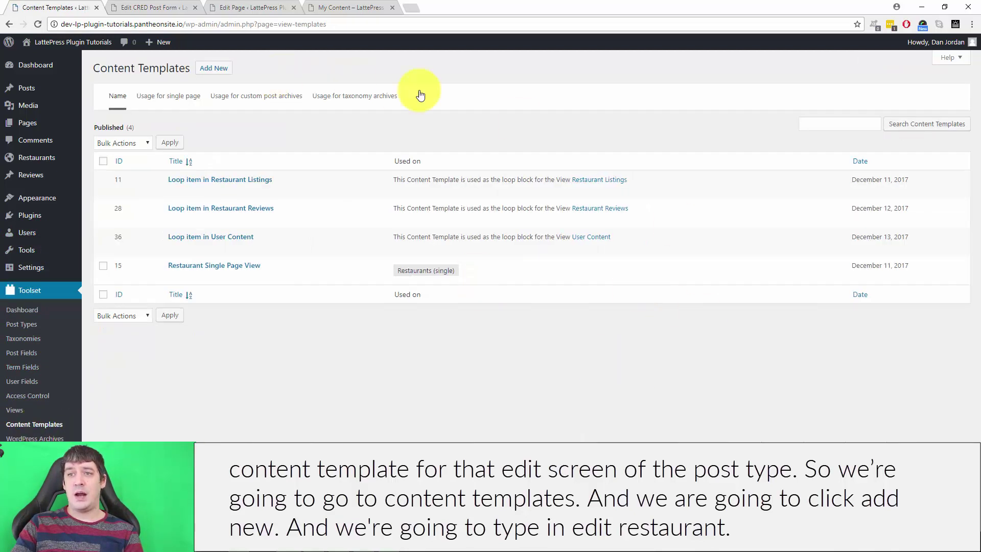
{"action": "left_click", "coordinate": [219, 71]}
{"action": "left_click", "coordinate": [344, 102]}
{"action": "type", "text": "Edu"}
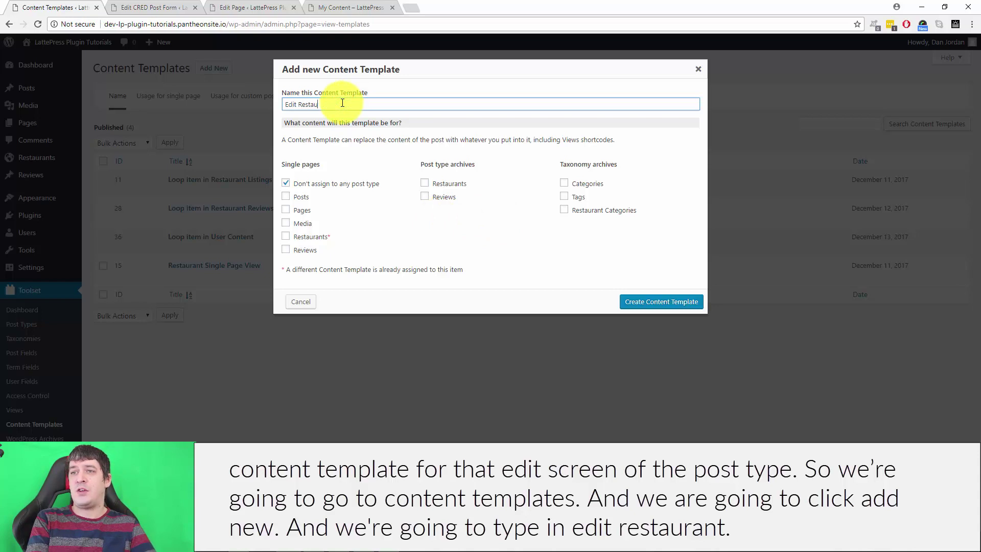
{"action": "type", "text": "t Restaurant"}
{"action": "left_click", "coordinate": [664, 301]}
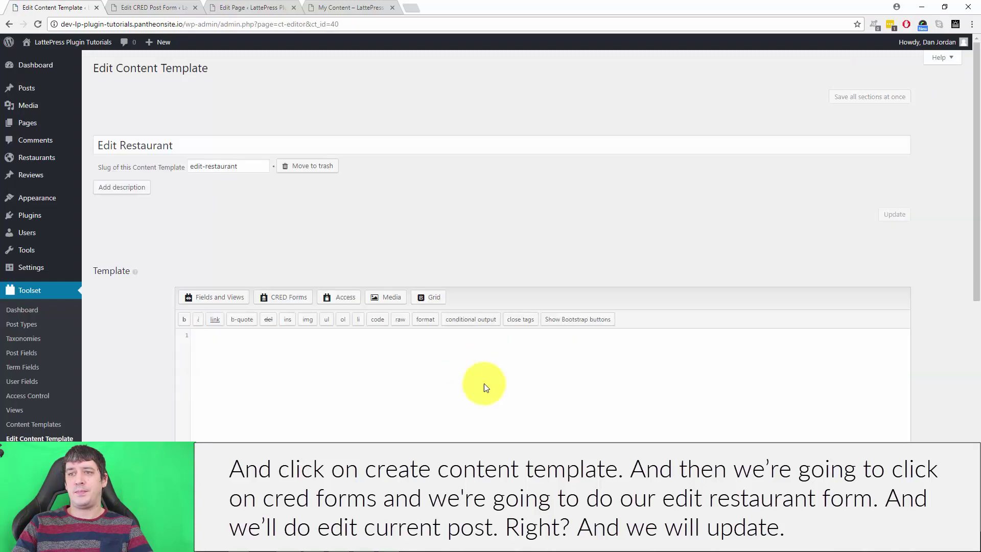
Insert the Edit Restaurant Form shortcode for editing the current post into the Edit Restaurant template and update it.
{"action": "scroll", "coordinate": [293, 354], "scroll_direction": "down", "scroll_amount": 3}
{"action": "left_click", "coordinate": [262, 204]}
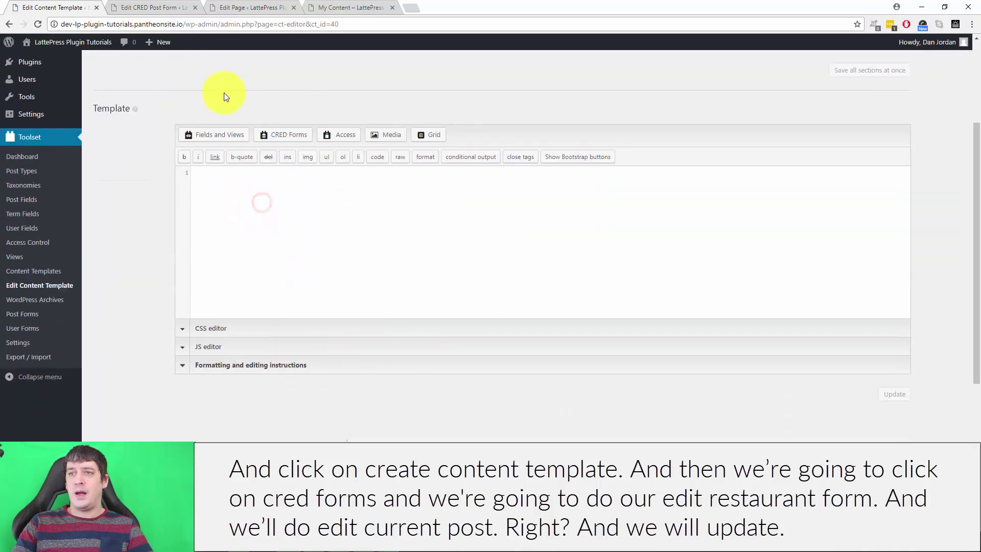
{"action": "left_click", "coordinate": [287, 135]}
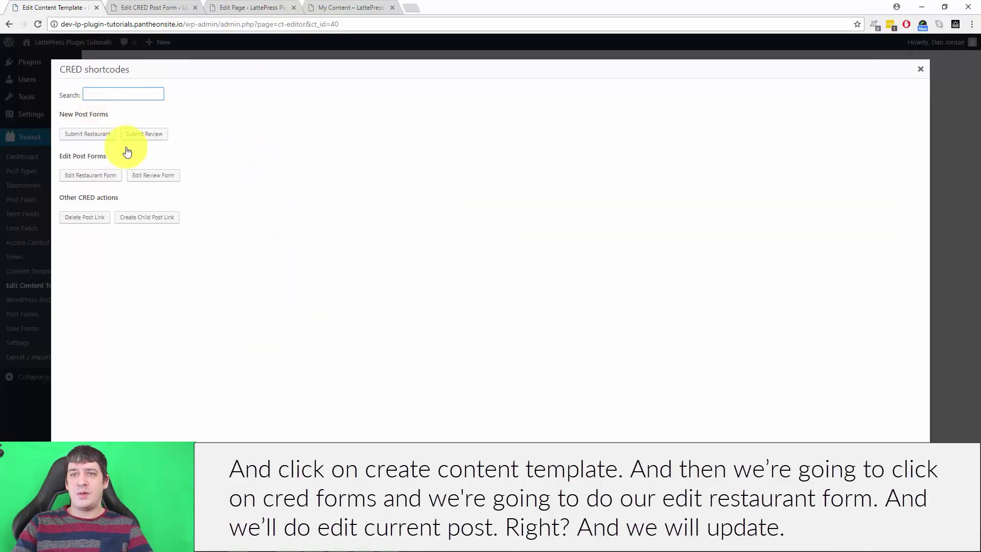
{"action": "left_click", "coordinate": [90, 175]}
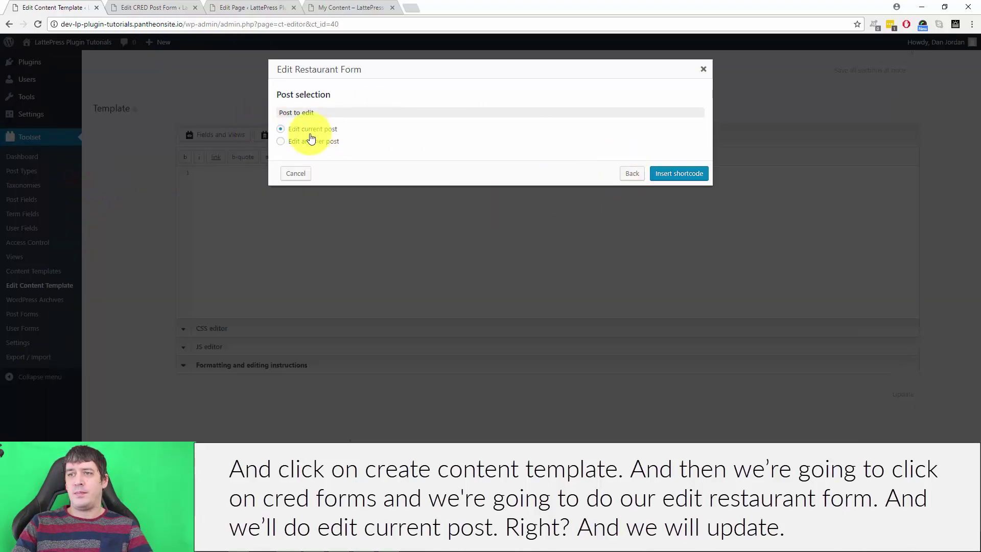
{"action": "left_click", "coordinate": [692, 173]}
{"action": "left_click", "coordinate": [893, 394]}
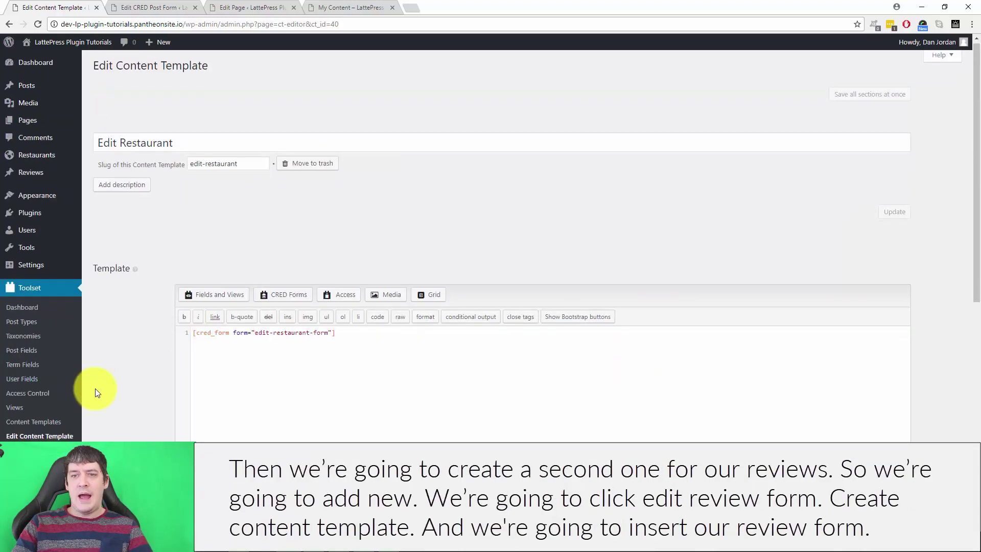
Create another content template named "Edit Review Form" that is not assigned to any post type.
{"action": "scroll", "coordinate": [36, 358], "scroll_direction": "down", "scroll_amount": 2}
{"action": "left_click", "coordinate": [31, 321]}
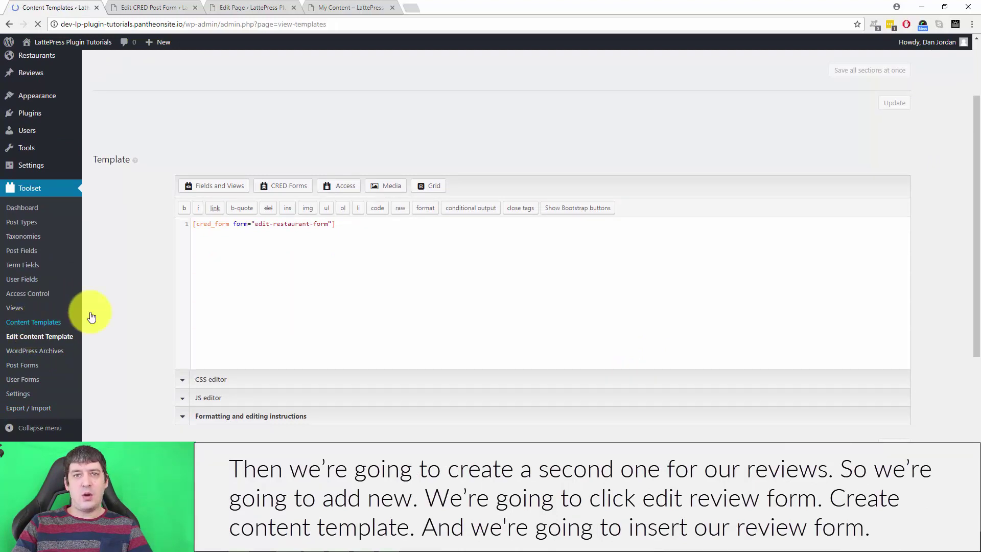
{"action": "left_click", "coordinate": [214, 69]}
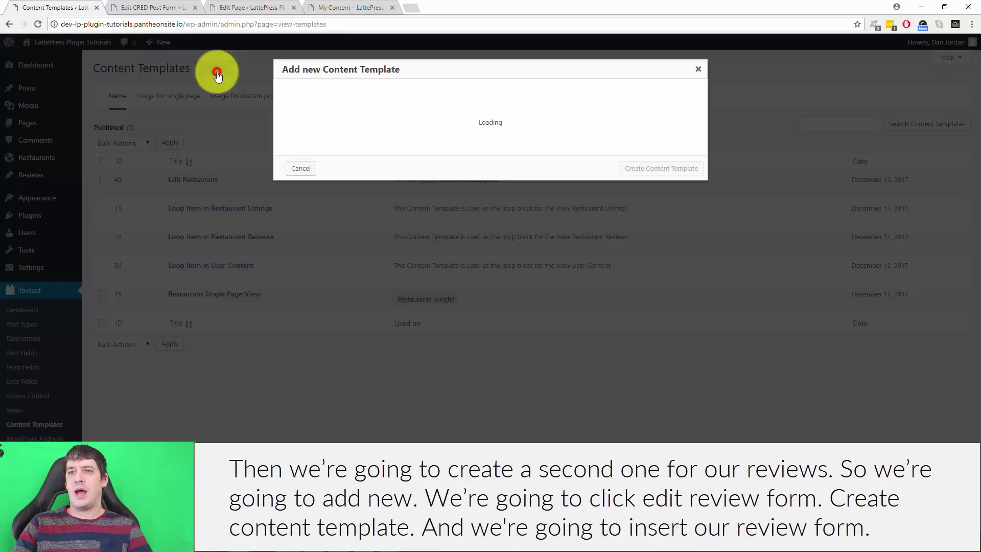
{"action": "type", "text": "Edit Review Form"}
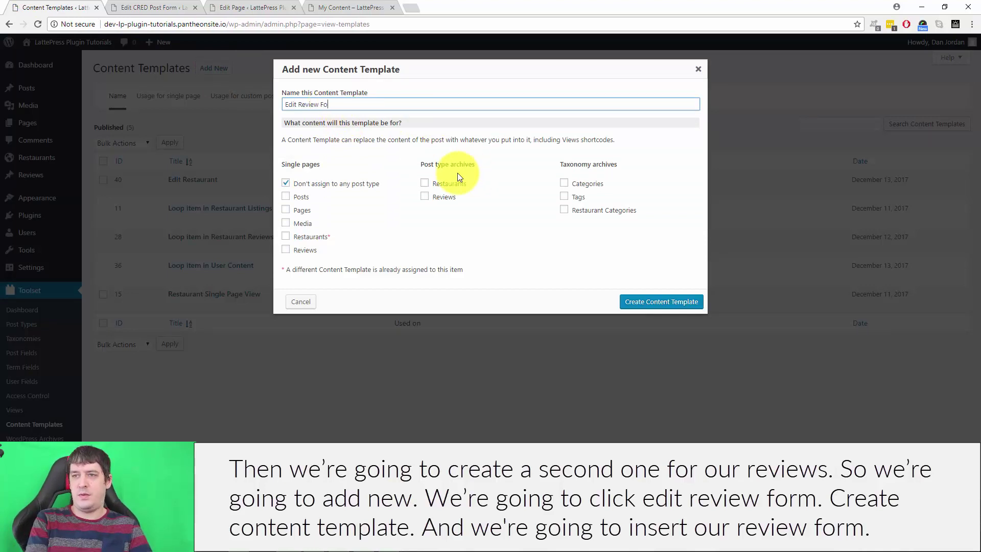
{"action": "left_click", "coordinate": [660, 304]}
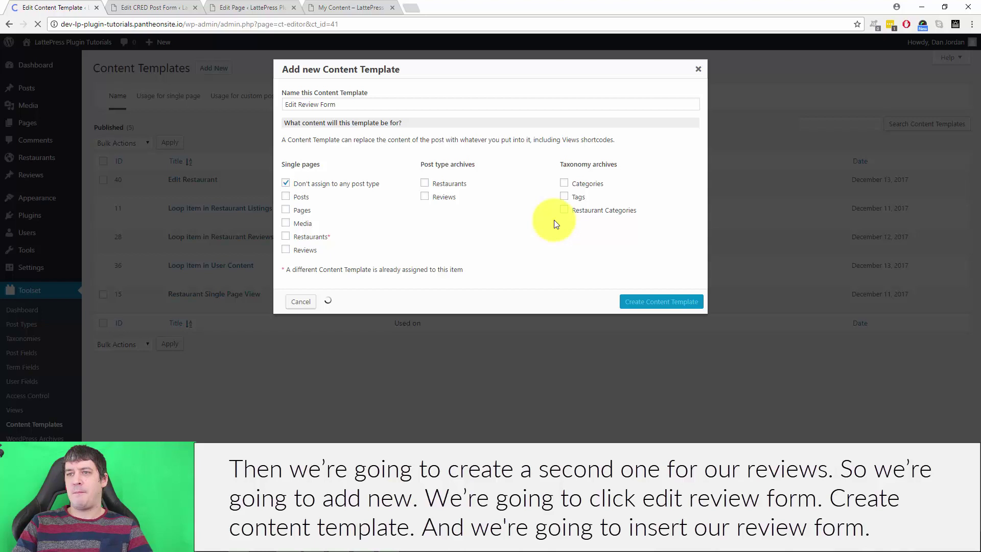
Insert the Edit Review Form shortcode for editing the current post into the new template.
{"action": "scroll", "coordinate": [275, 326], "scroll_direction": "down", "scroll_amount": 2}
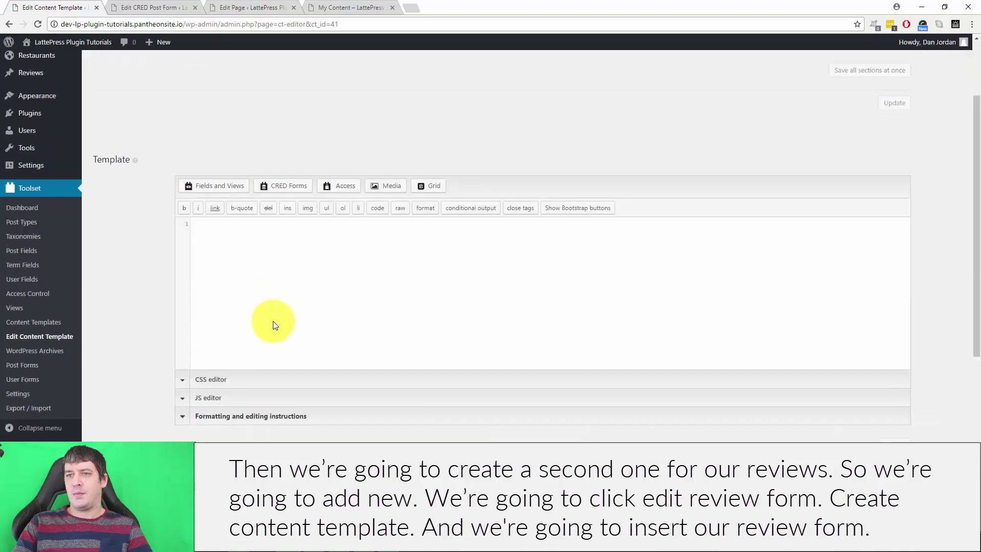
{"action": "left_click", "coordinate": [289, 186]}
{"action": "left_click", "coordinate": [162, 176]}
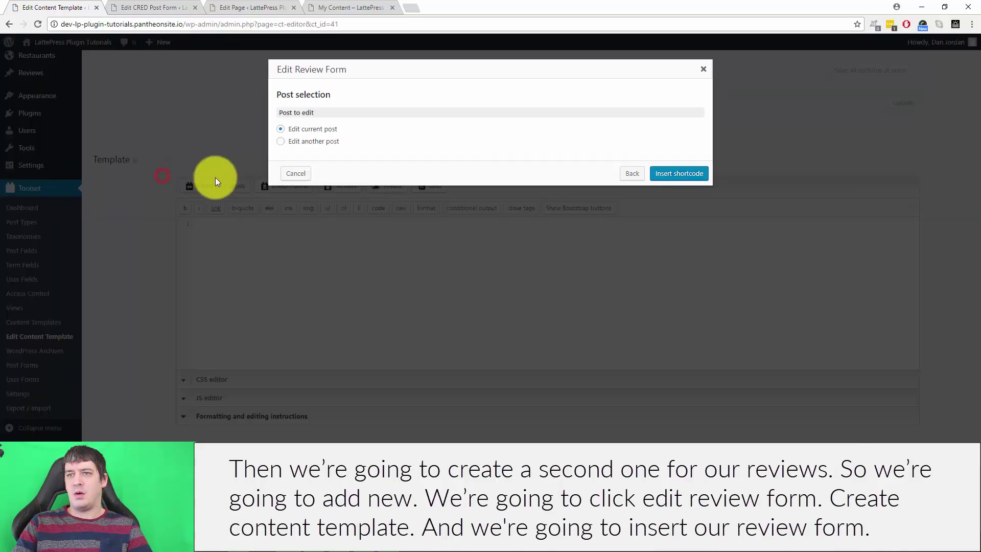
{"action": "left_click", "coordinate": [676, 175]}
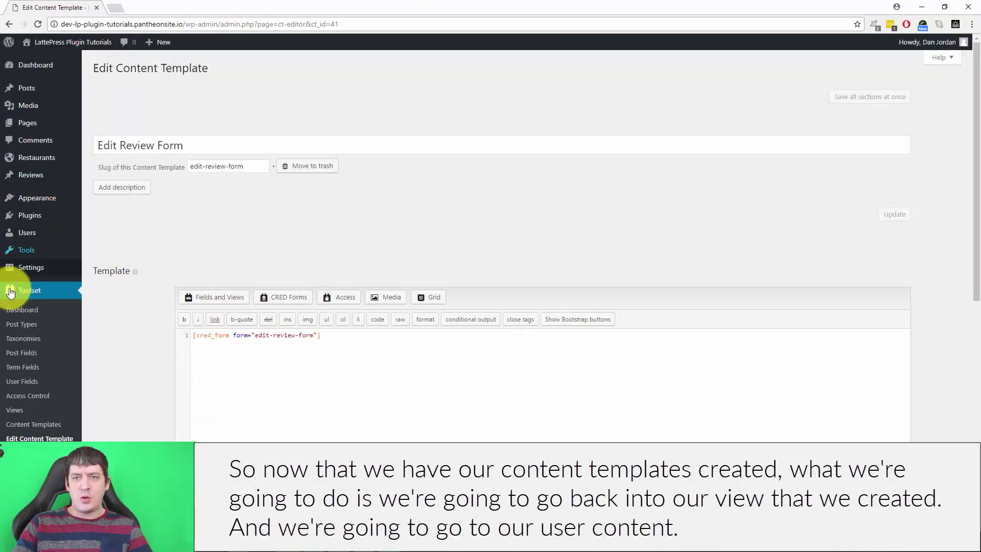
Open the User Content view for editing and go to its "Loop item in User Content" template.
{"action": "left_click", "coordinate": [16, 409]}
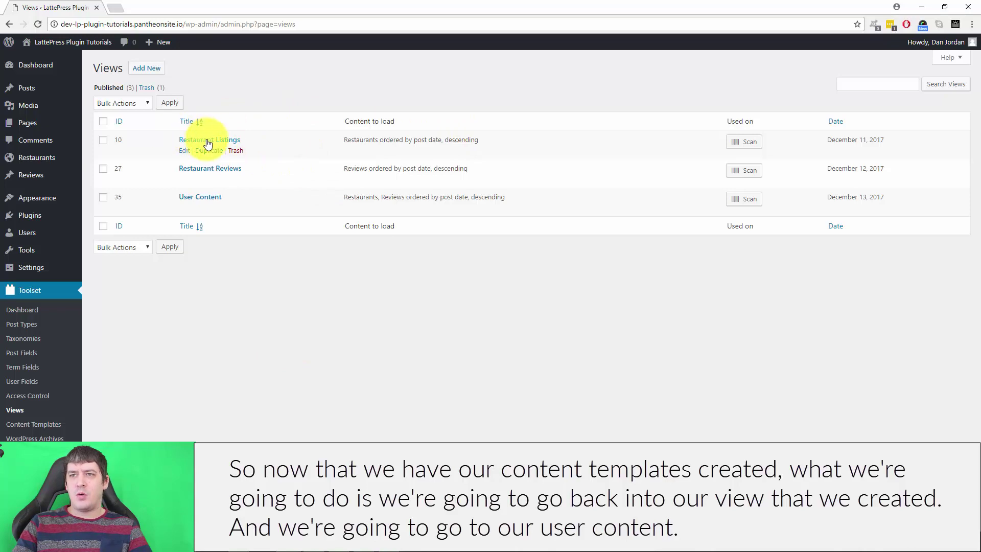
{"action": "left_click", "coordinate": [200, 197]}
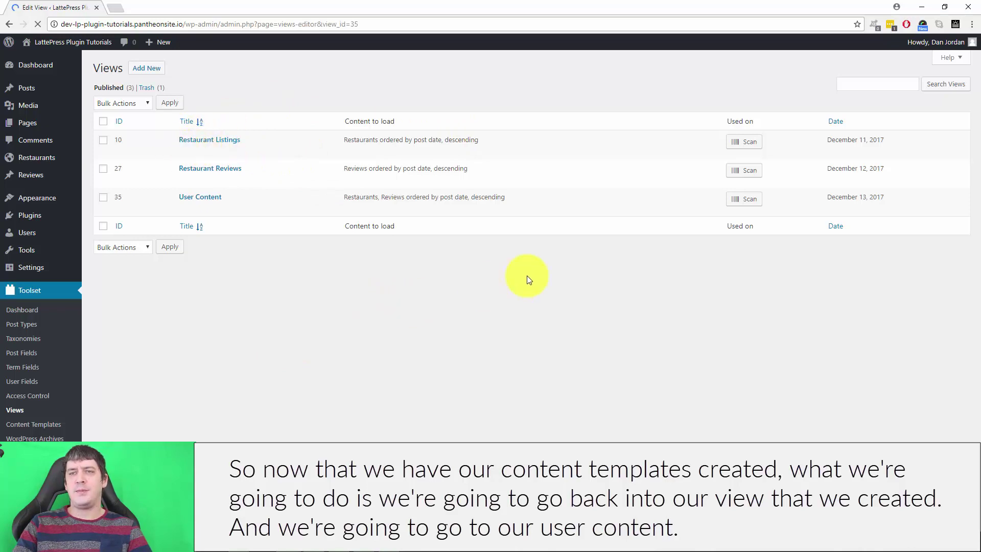
{"action": "scroll", "coordinate": [506, 421], "scroll_direction": "down", "scroll_amount": 8}
{"action": "scroll", "coordinate": [531, 419], "scroll_direction": "down", "scroll_amount": 15}
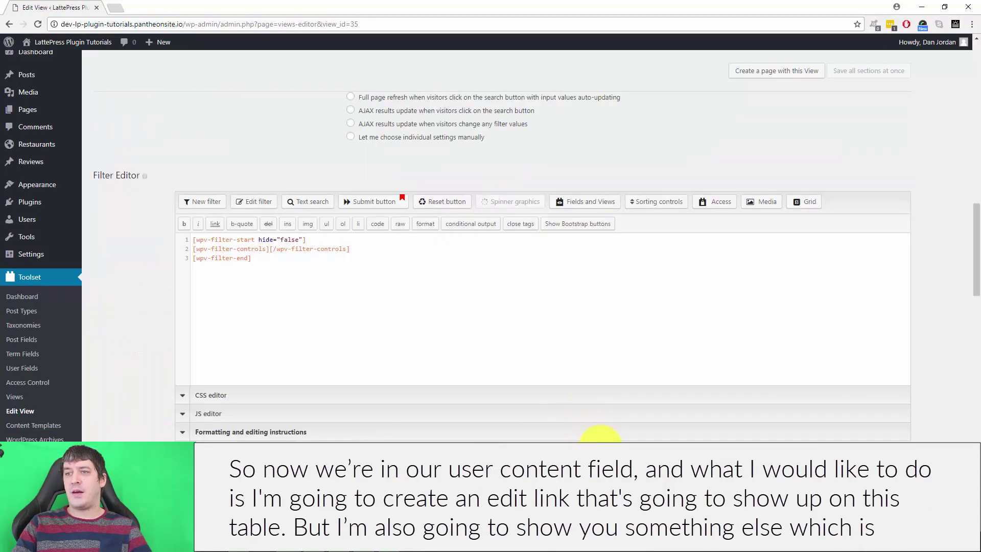
{"action": "scroll", "coordinate": [128, 409], "scroll_direction": "down", "scroll_amount": 10}
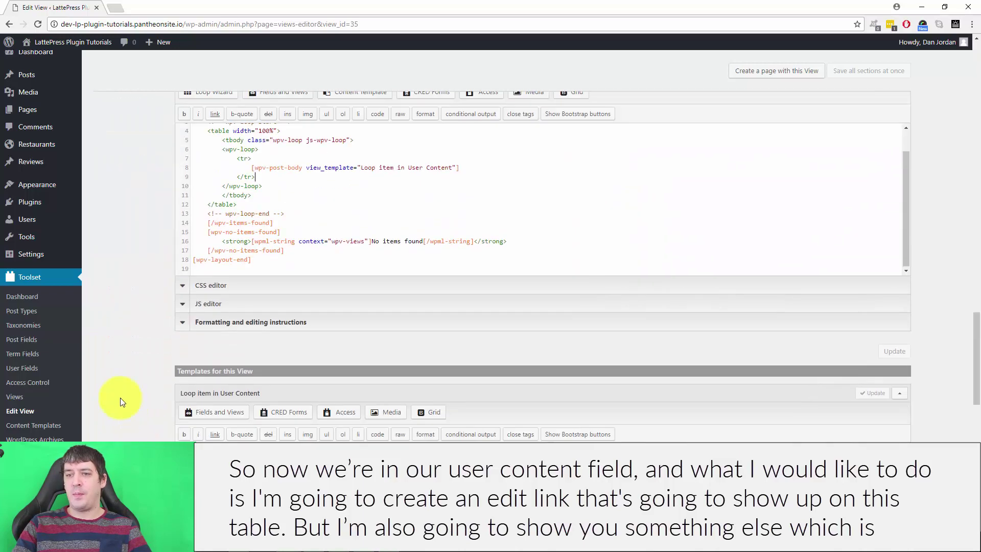
{"action": "left_click", "coordinate": [195, 269]}
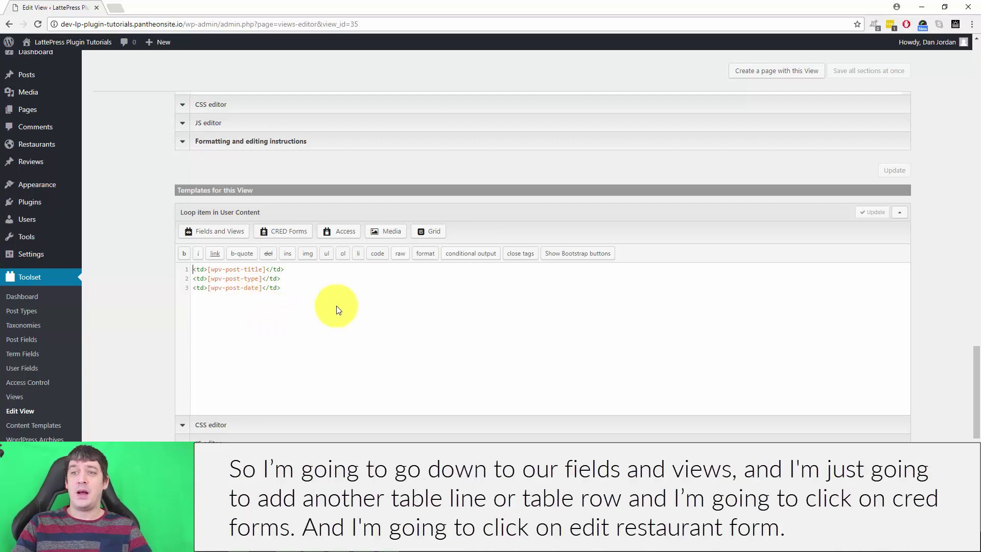
Add a <td> cell with the Edit Restaurant Form shortcode to the loop item, plus a duplicate cell block using the Edit Review Form.
{"action": "left_click", "coordinate": [325, 288]}
{"action": "key", "text": "Return"}
{"action": "type", "text": "<td>"}
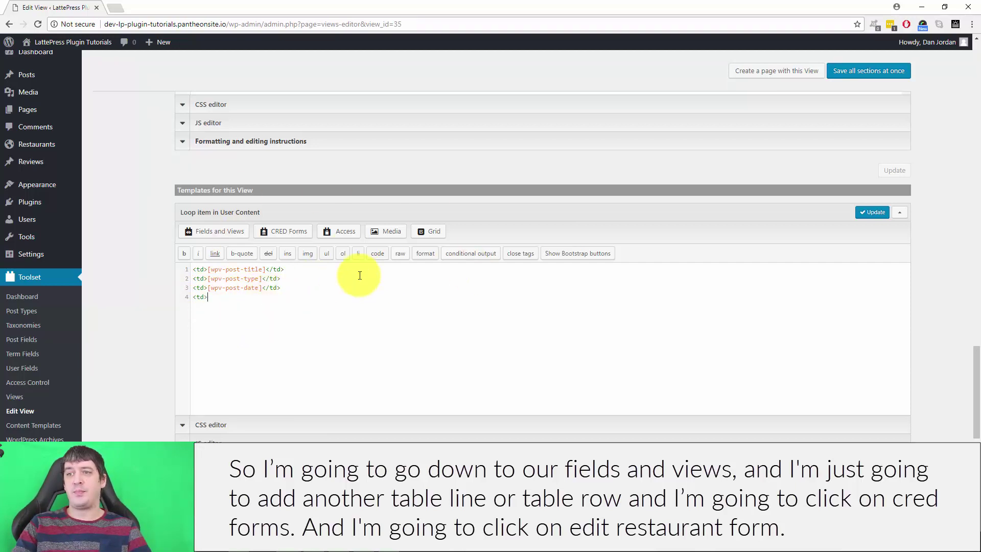
{"action": "left_click", "coordinate": [293, 234]}
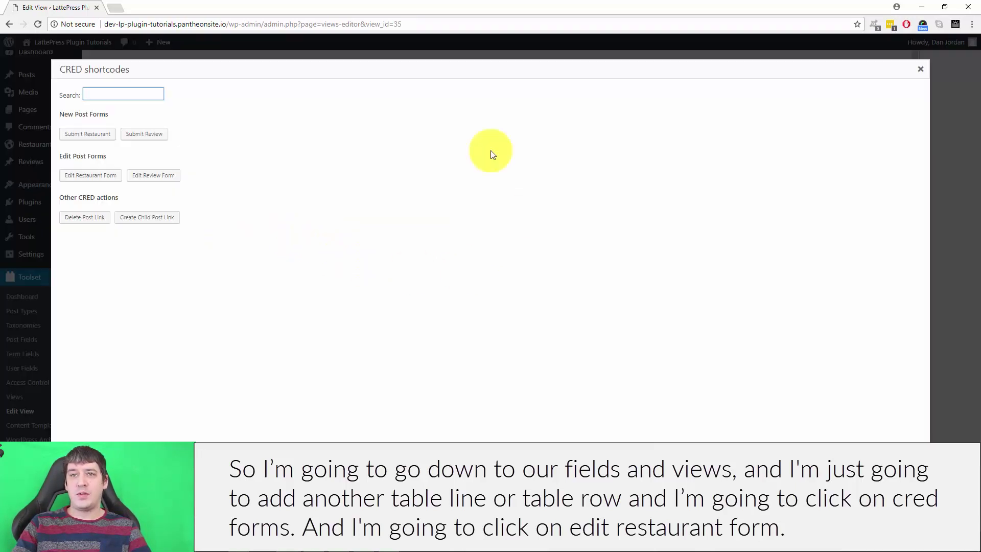
{"action": "left_click", "coordinate": [85, 175]}
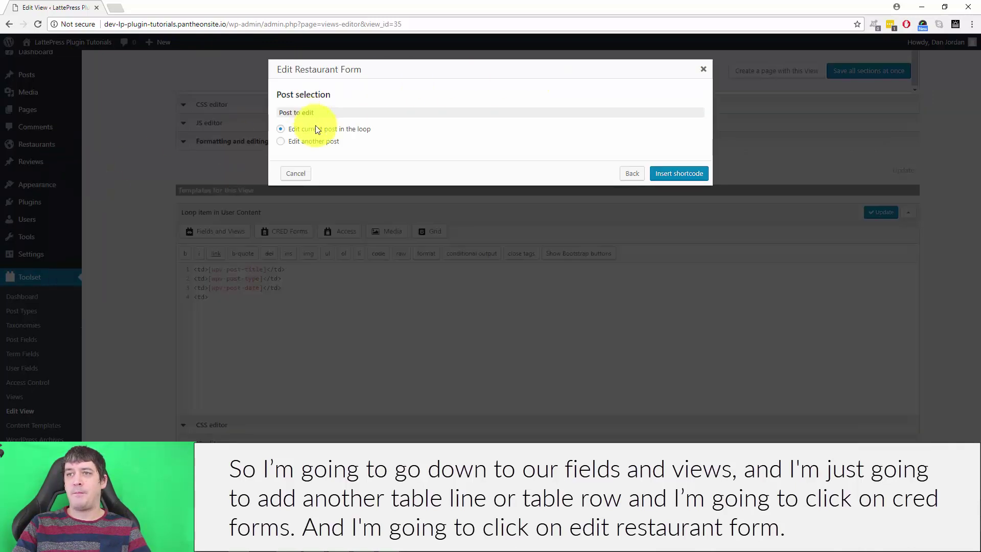
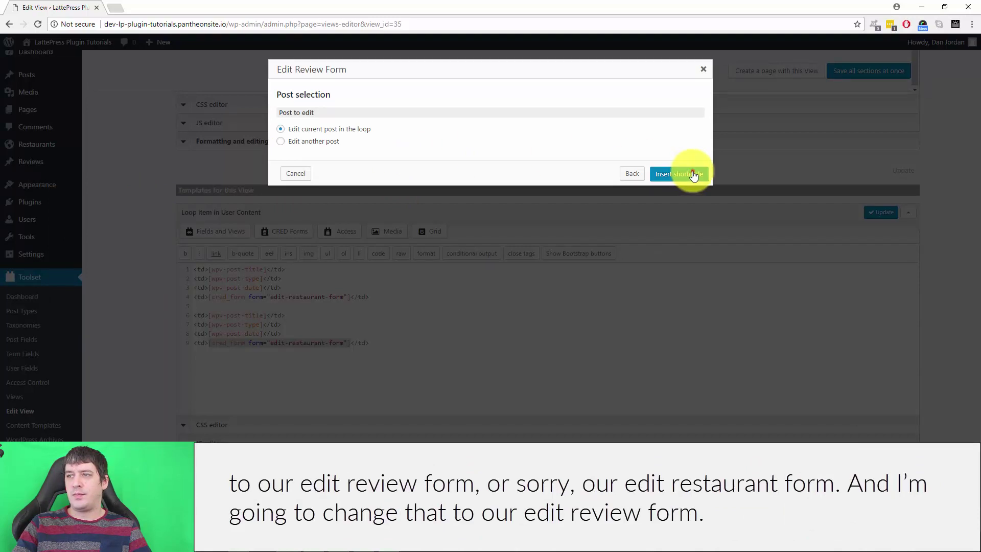
{"action": "left_click", "coordinate": [679, 173]}
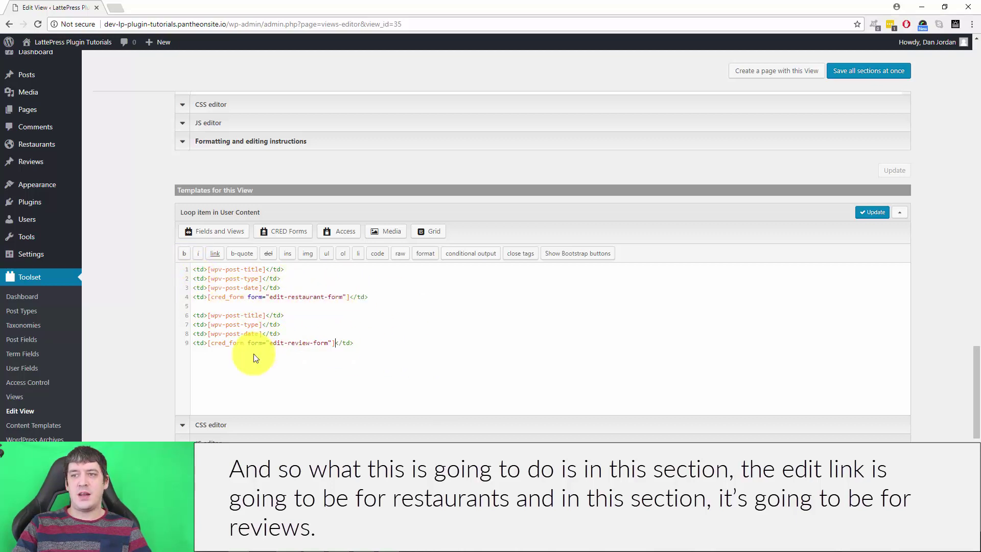
Insert a conditional output shortcode above the restaurant cells, requiring the Views shortcode wpv-post-type to equal "restaurant".
{"action": "left_click", "coordinate": [192, 270]}
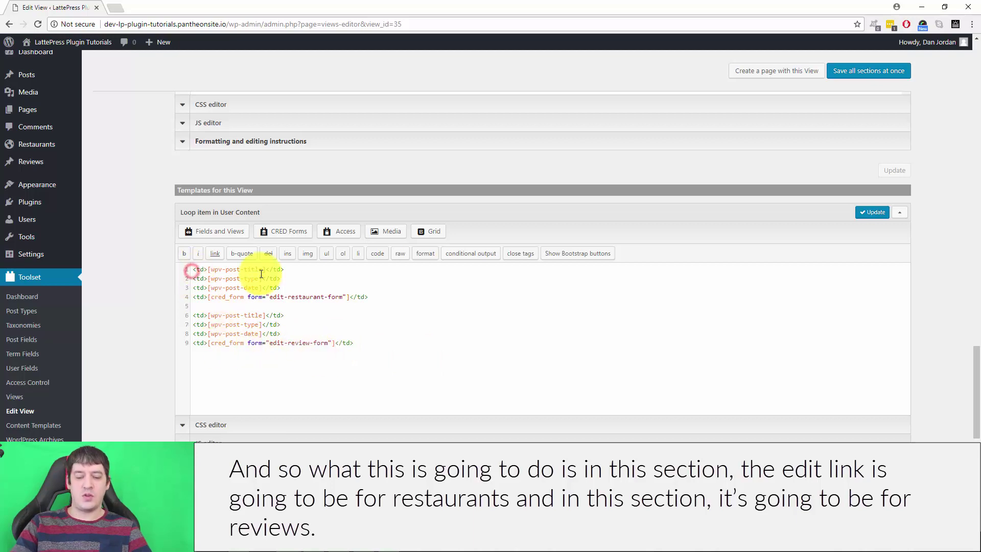
{"action": "key", "text": "Return"}
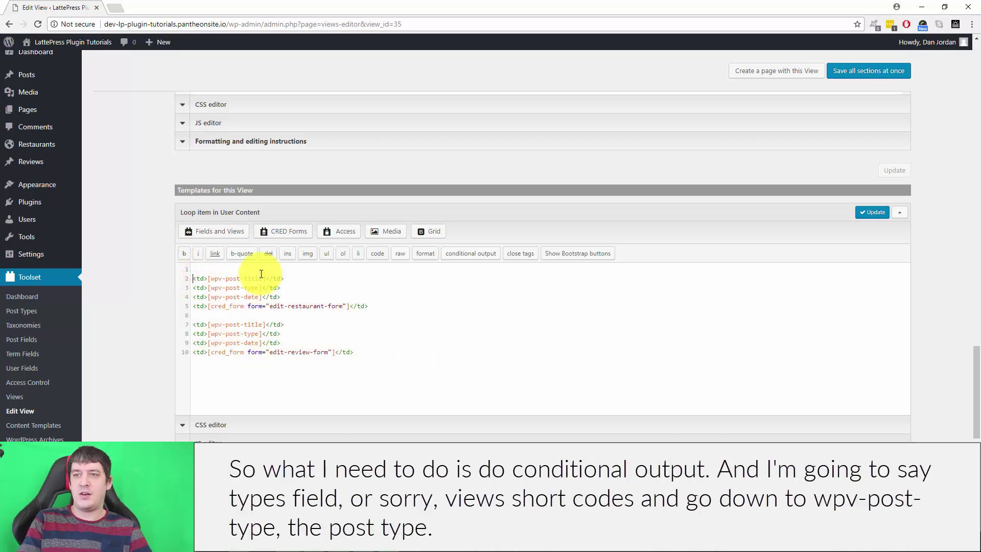
{"action": "left_click", "coordinate": [463, 254]}
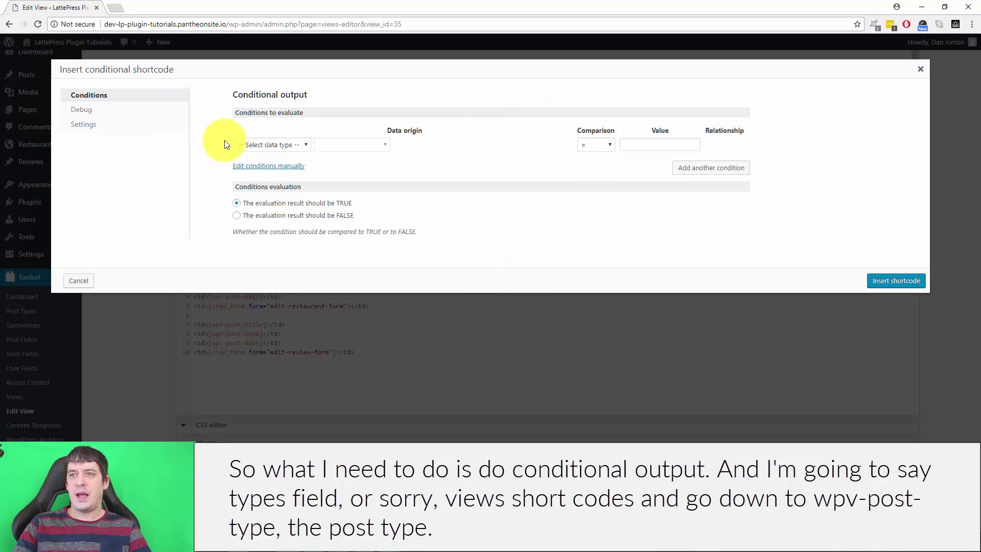
{"action": "left_click", "coordinate": [262, 143]}
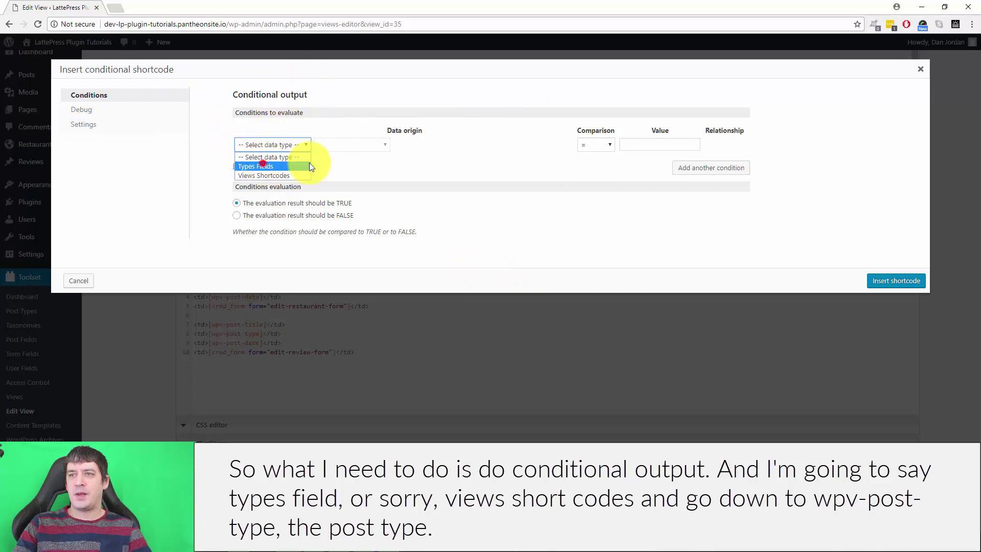
{"action": "left_click", "coordinate": [263, 158]}
{"action": "left_click", "coordinate": [347, 144]}
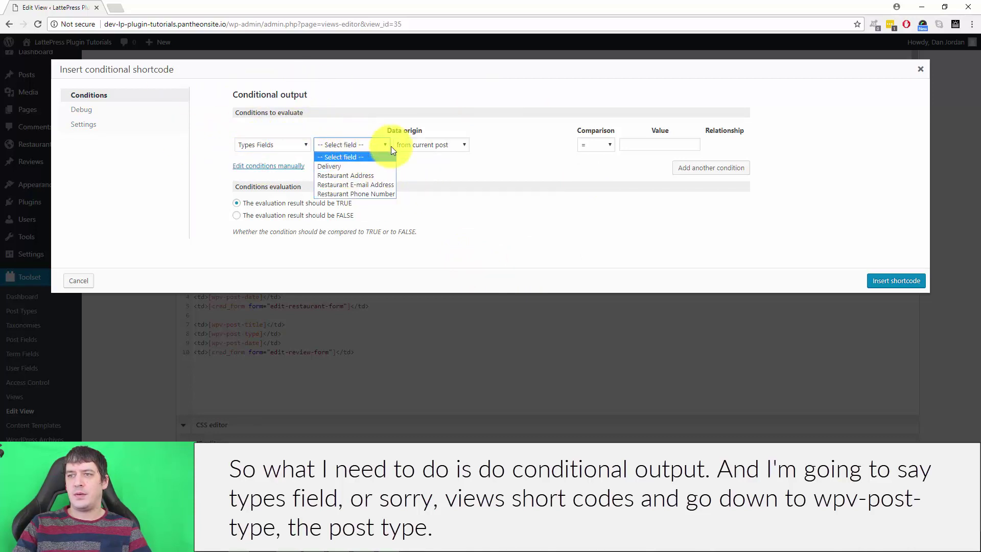
{"action": "left_click", "coordinate": [292, 137]}
{"action": "left_click", "coordinate": [275, 174]}
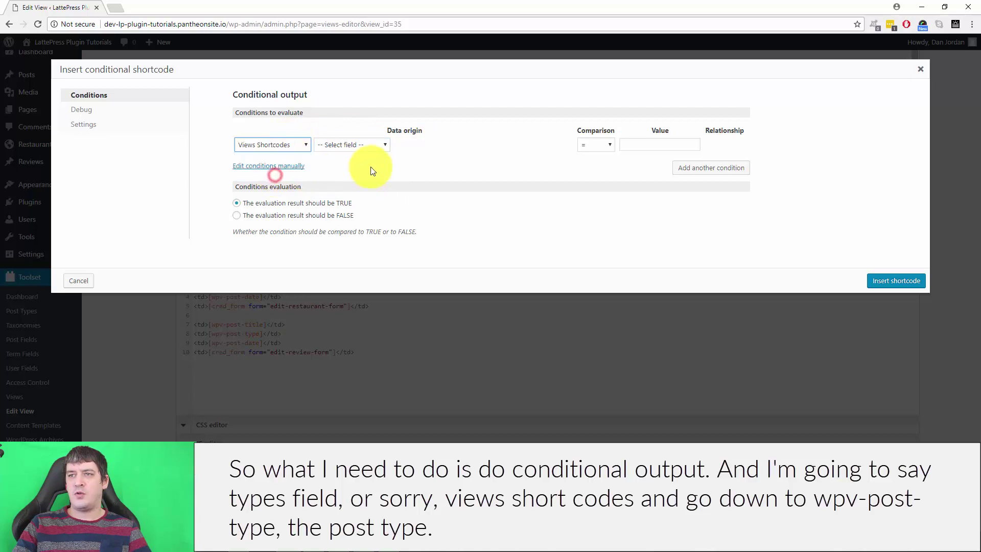
{"action": "left_click", "coordinate": [365, 145]}
{"action": "scroll", "coordinate": [360, 263], "scroll_direction": "down", "scroll_amount": 7}
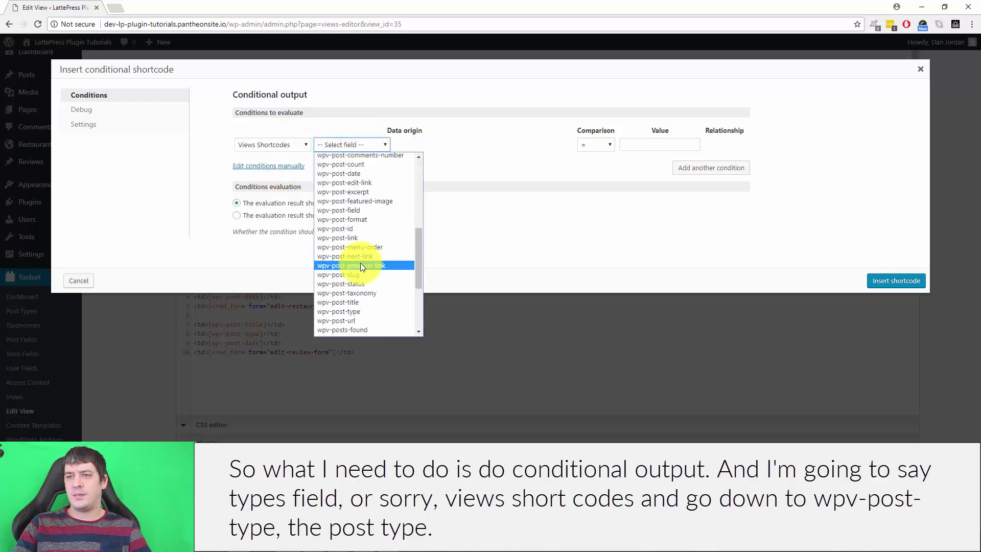
{"action": "left_click", "coordinate": [369, 311]}
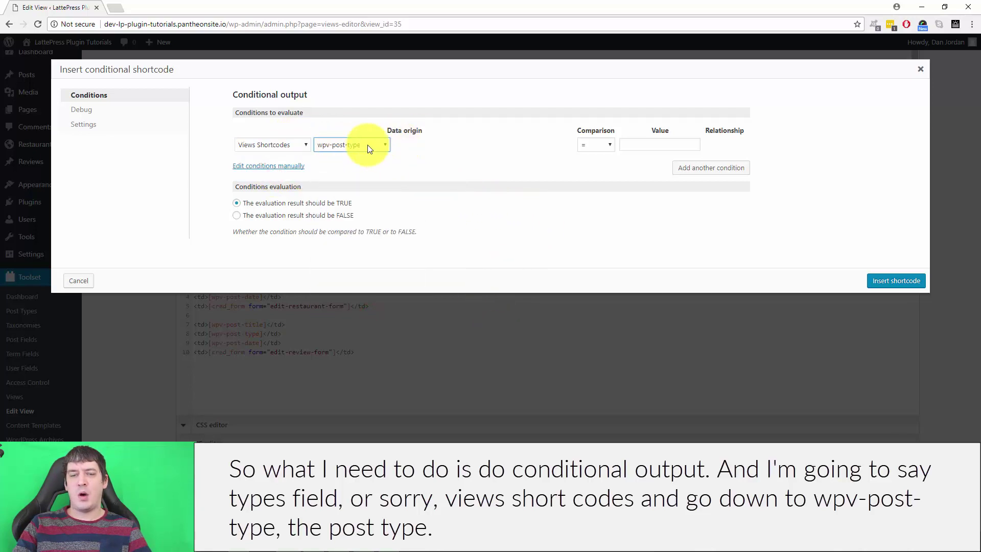
{"action": "left_click", "coordinate": [643, 145]}
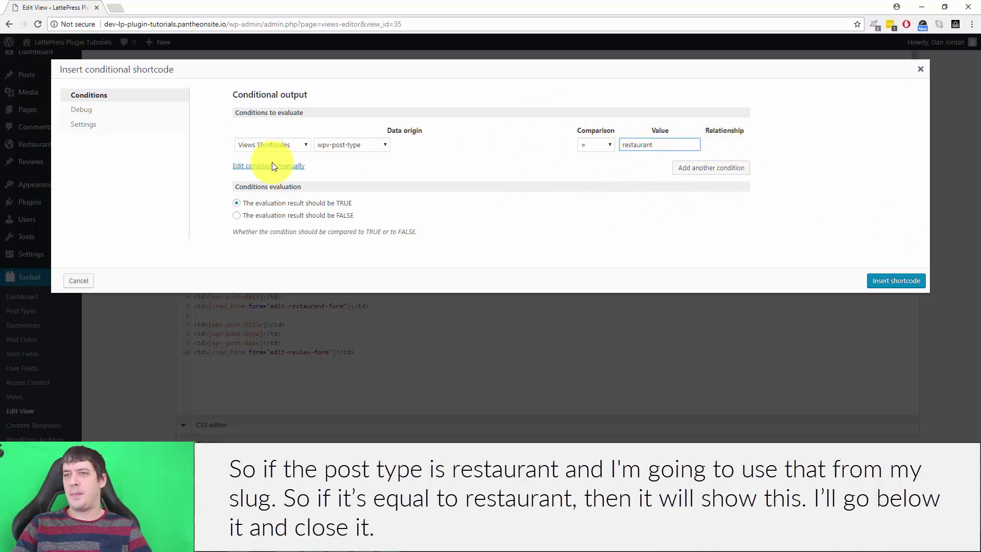
{"action": "left_click", "coordinate": [891, 281]}
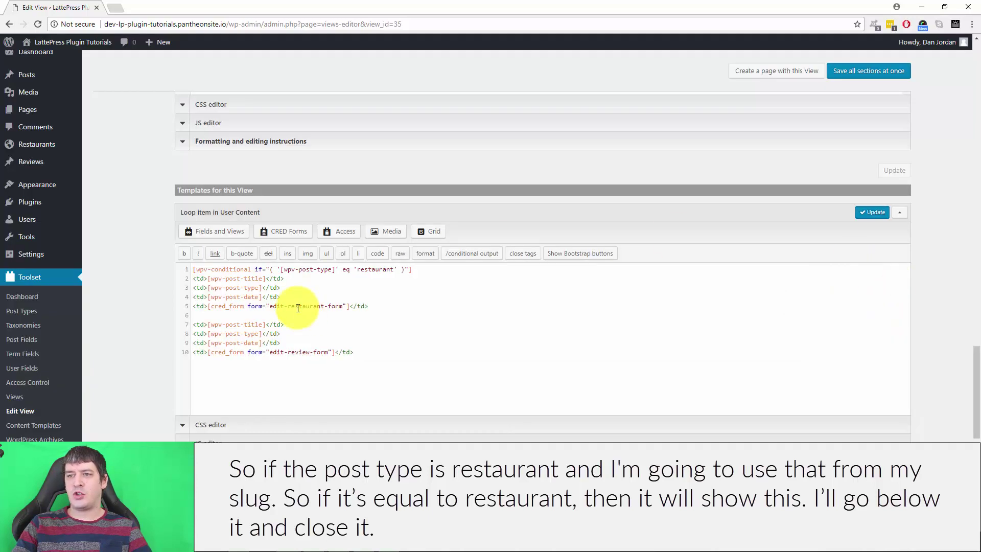
Close the restaurant conditional on a new line below the edit-restaurant-form cell.
{"action": "left_click", "coordinate": [371, 309]}
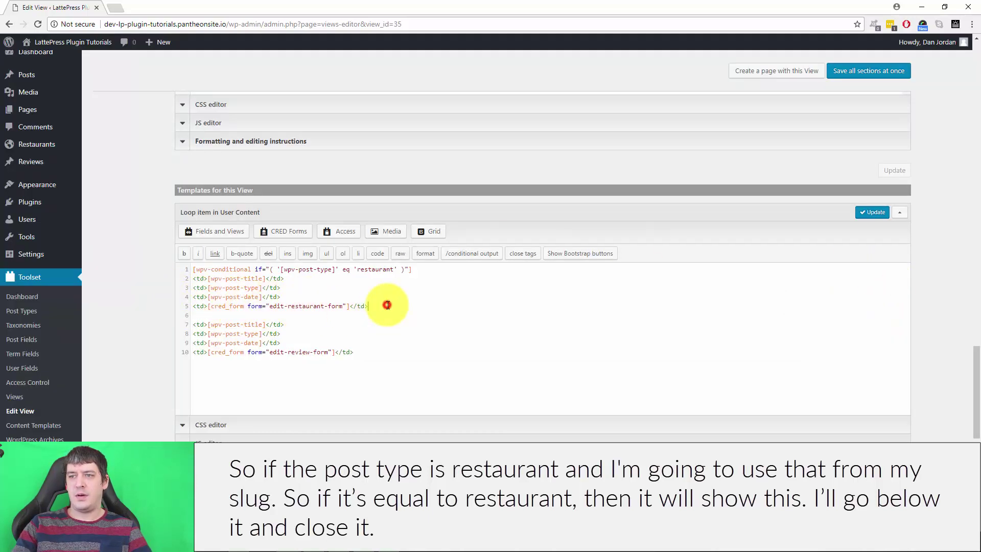
{"action": "key", "text": "Return"}
{"action": "left_click", "coordinate": [480, 255]}
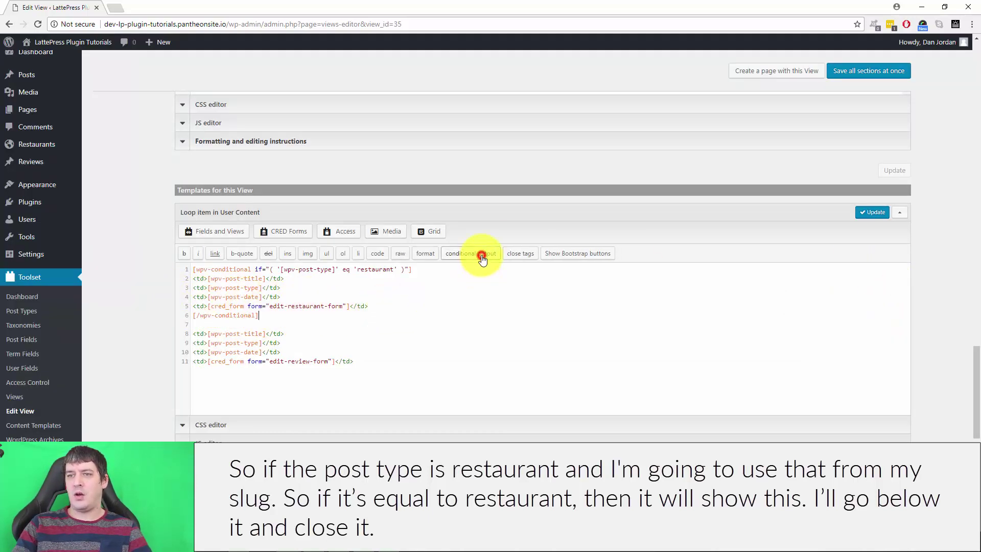
Insert a conditional output shortcode above the review cells, requiring the Views shortcode wpv-post-type to equal "review".
{"action": "key", "text": "Return"}
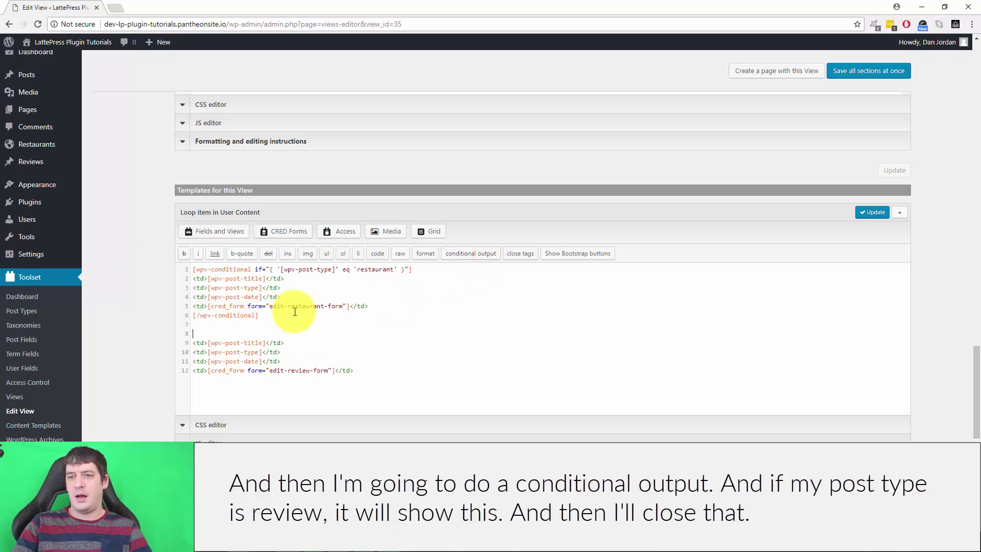
{"action": "left_click", "coordinate": [458, 260]}
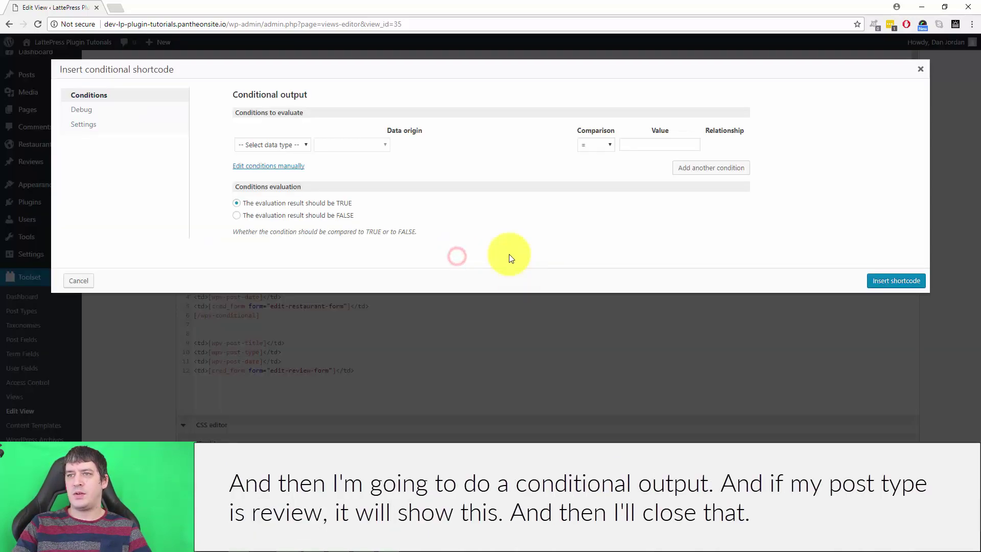
{"action": "left_click", "coordinate": [260, 145]}
{"action": "left_click", "coordinate": [283, 167]}
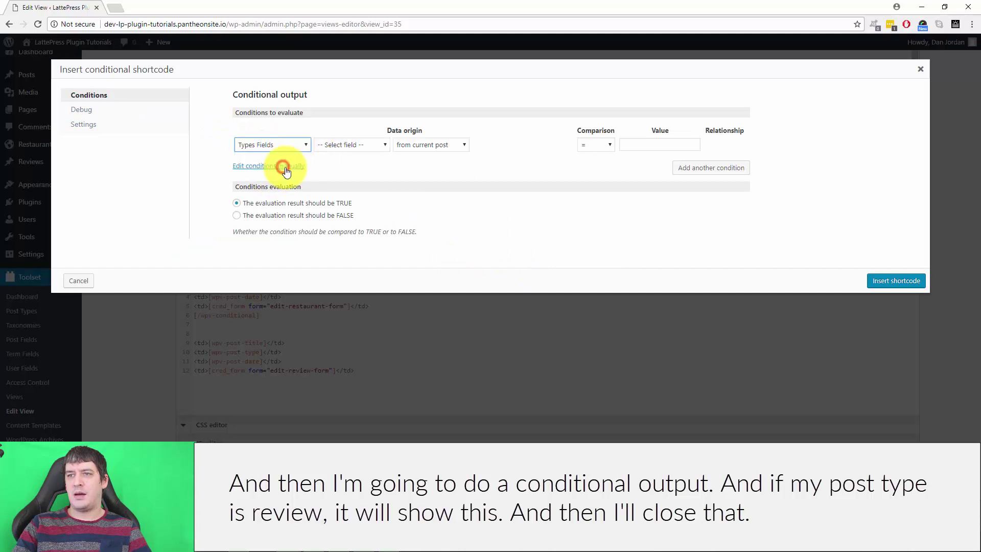
{"action": "left_click", "coordinate": [281, 145]}
{"action": "left_click", "coordinate": [275, 175]}
{"action": "left_click", "coordinate": [361, 145]}
{"action": "scroll", "coordinate": [380, 200], "scroll_direction": "down", "scroll_amount": 3}
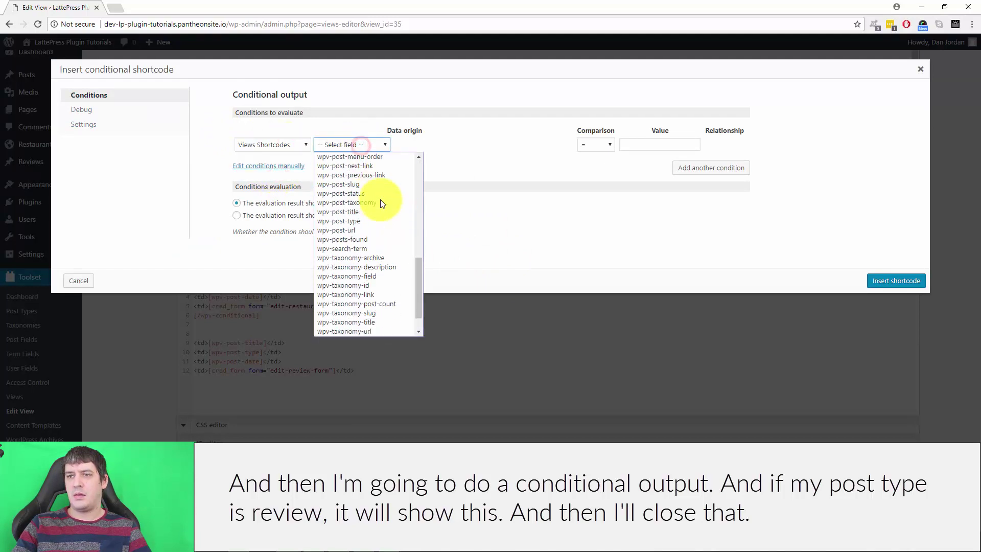
{"action": "left_click", "coordinate": [379, 219]}
{"action": "left_click", "coordinate": [669, 146]}
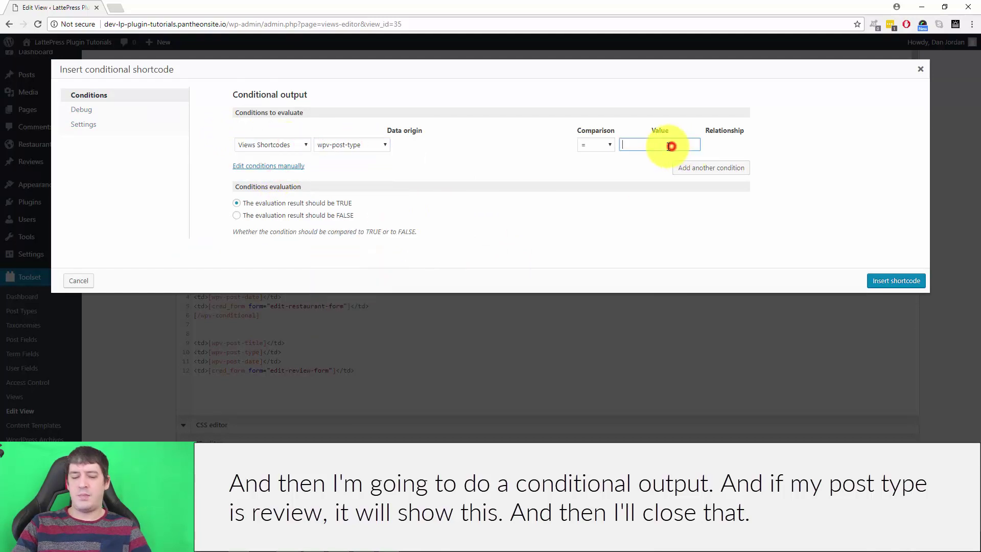
{"action": "left_click", "coordinate": [896, 281]}
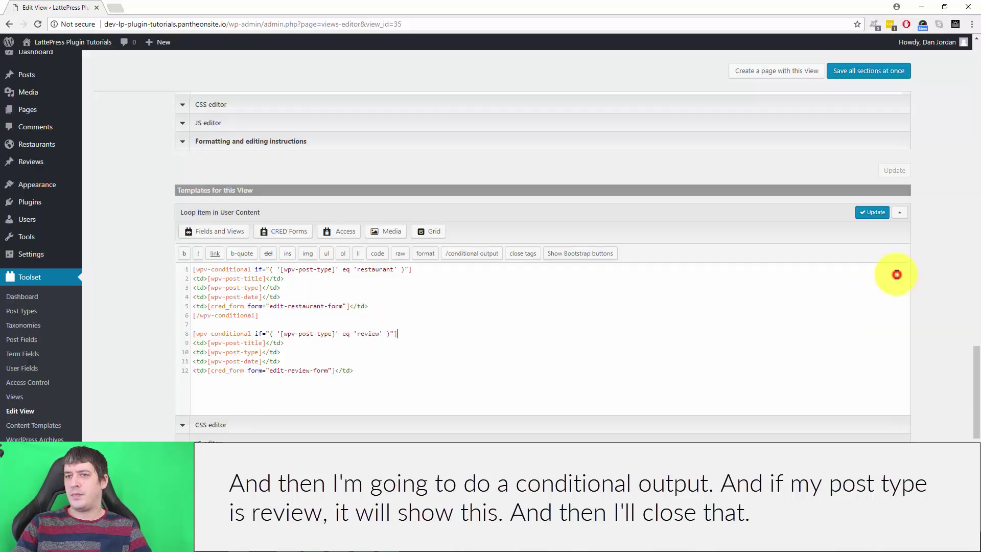
Close the review conditional on a new line below the edit-review-form cell and save all sections of the view.
{"action": "left_click", "coordinate": [396, 374]}
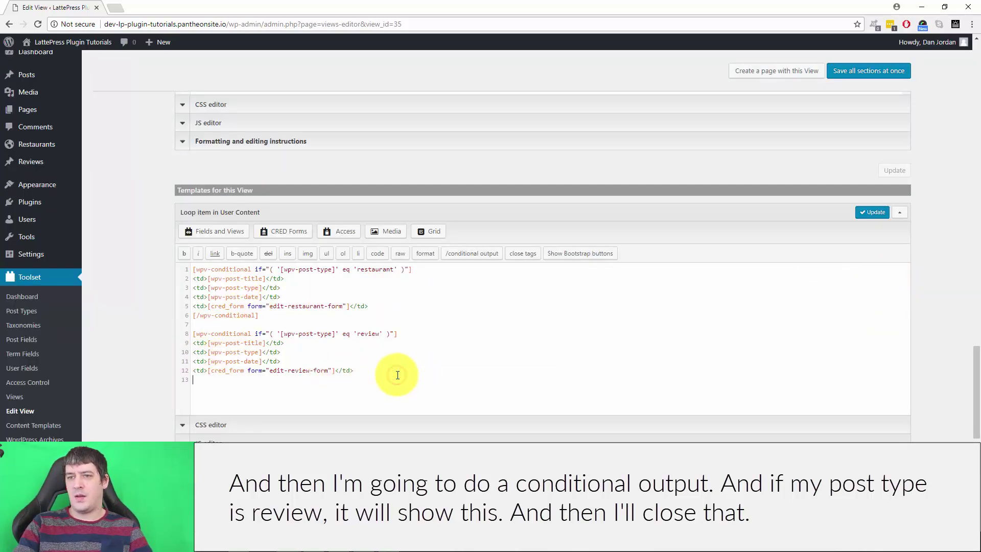
{"action": "left_click", "coordinate": [479, 253]}
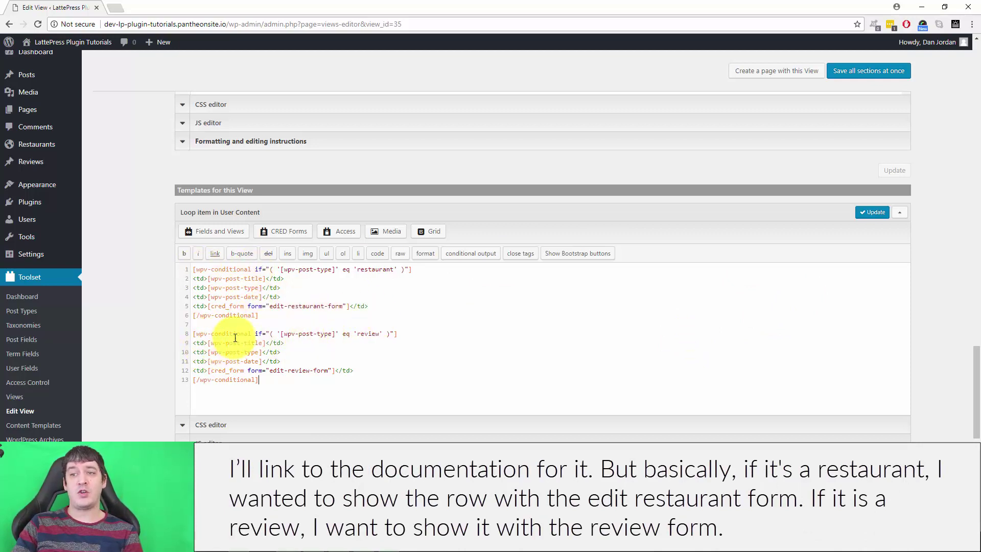
{"action": "left_click", "coordinate": [867, 72]}
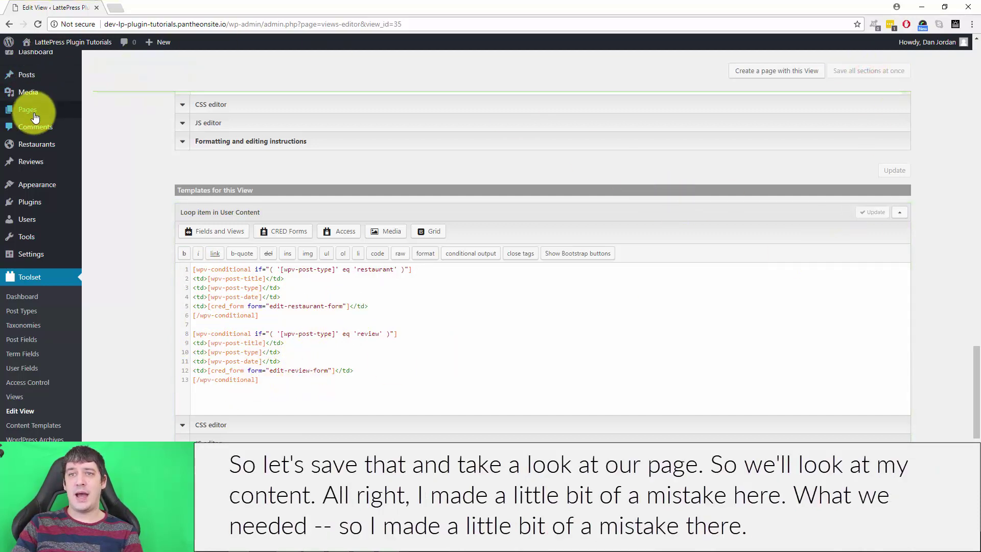
View the published My Content page in a separate browser tab and check how its listing and edit cells are output.
{"action": "middle_click", "coordinate": [114, 117]}
{"action": "left_click", "coordinate": [122, 7]}
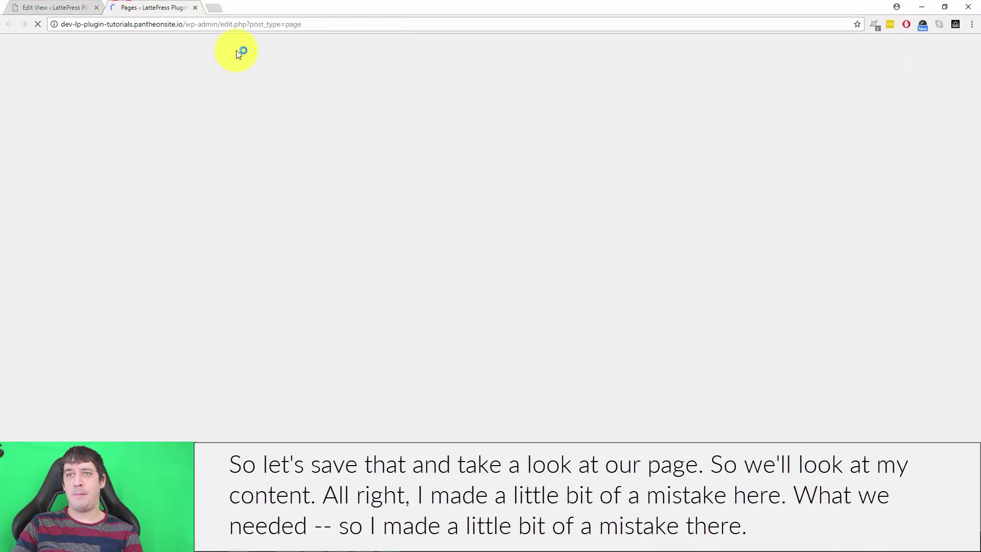
{"action": "mouse_move", "coordinate": [127, 153]}
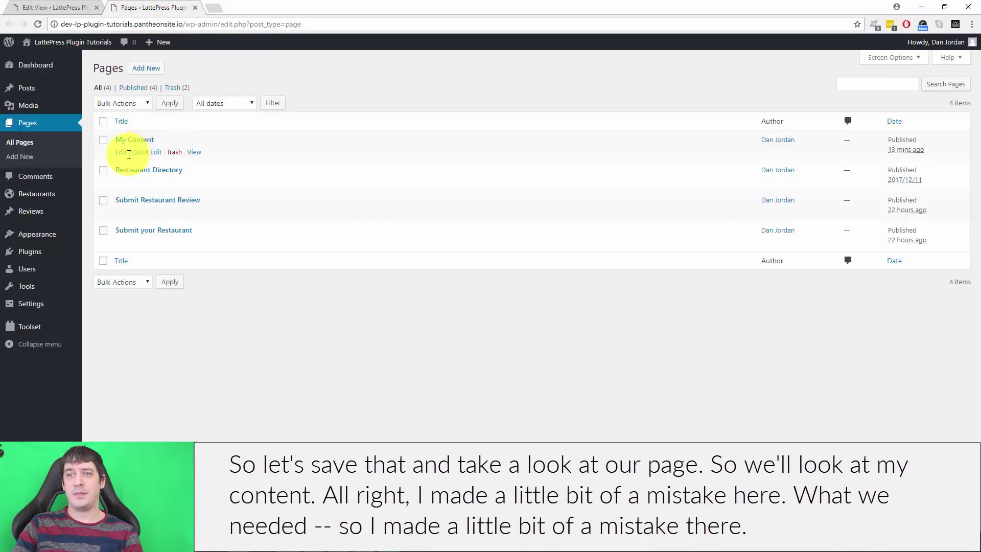
{"action": "left_click", "coordinate": [194, 152]}
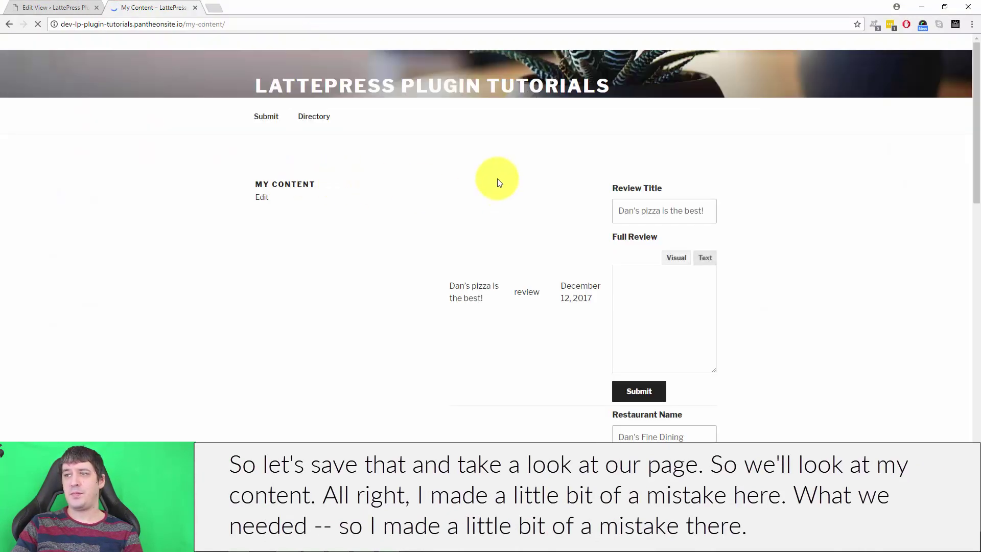
{"action": "scroll", "coordinate": [774, 199], "scroll_direction": "down", "scroll_amount": 4}
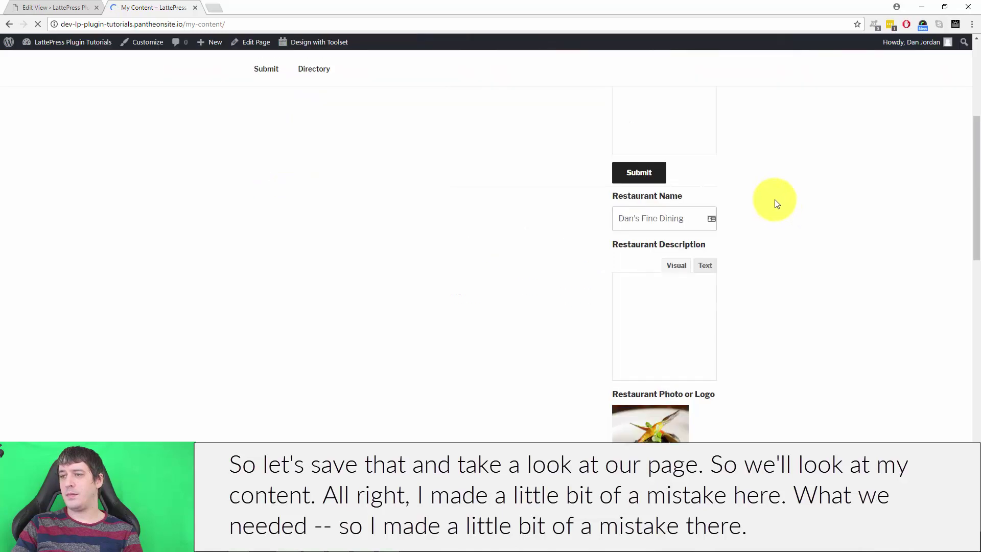
Replace the edit-restaurant-form shortcode in the loop item with a CRED edit-post link using the Edit Restaurant content template.
{"action": "left_click", "coordinate": [41, 7]}
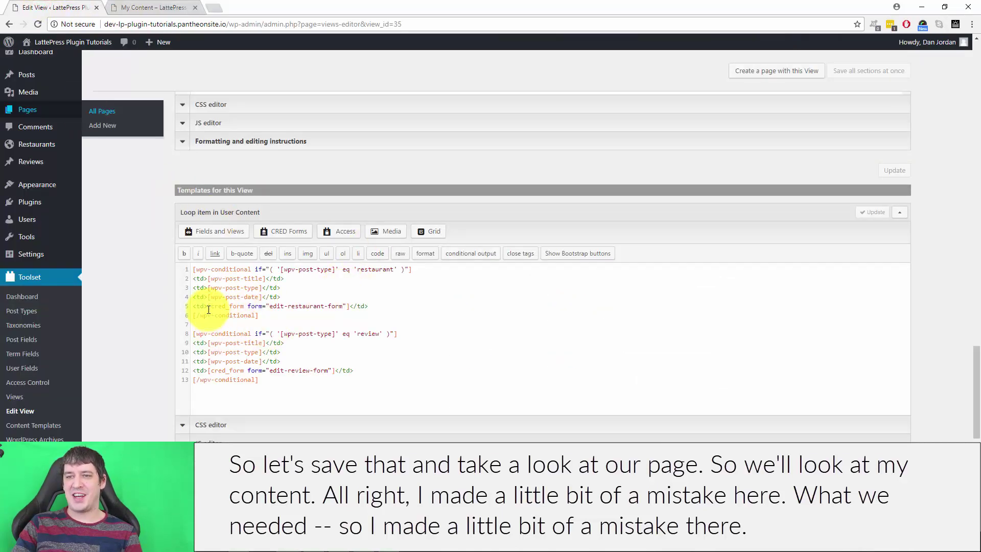
{"action": "left_click_drag", "start_coordinate": [208, 309], "coordinate": [324, 306]}
{"action": "left_click", "coordinate": [280, 296]}
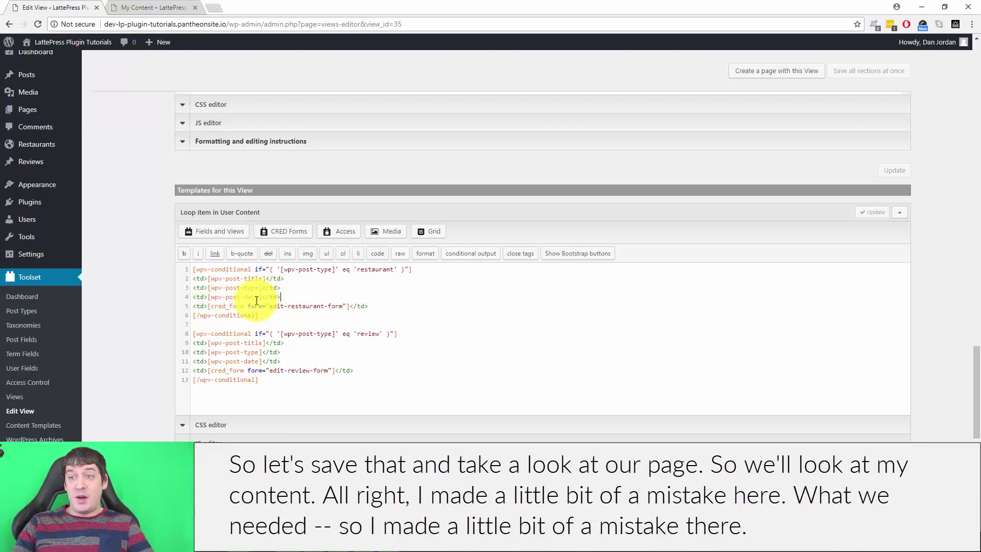
{"action": "left_click_drag", "start_coordinate": [350, 306], "coordinate": [215, 306]}
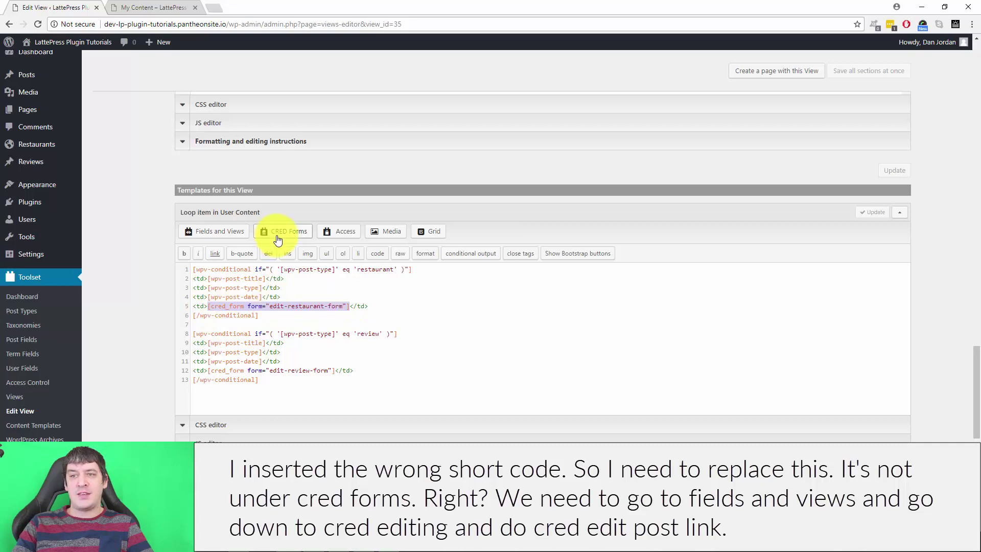
{"action": "left_click", "coordinate": [299, 233]}
{"action": "left_click", "coordinate": [918, 68]}
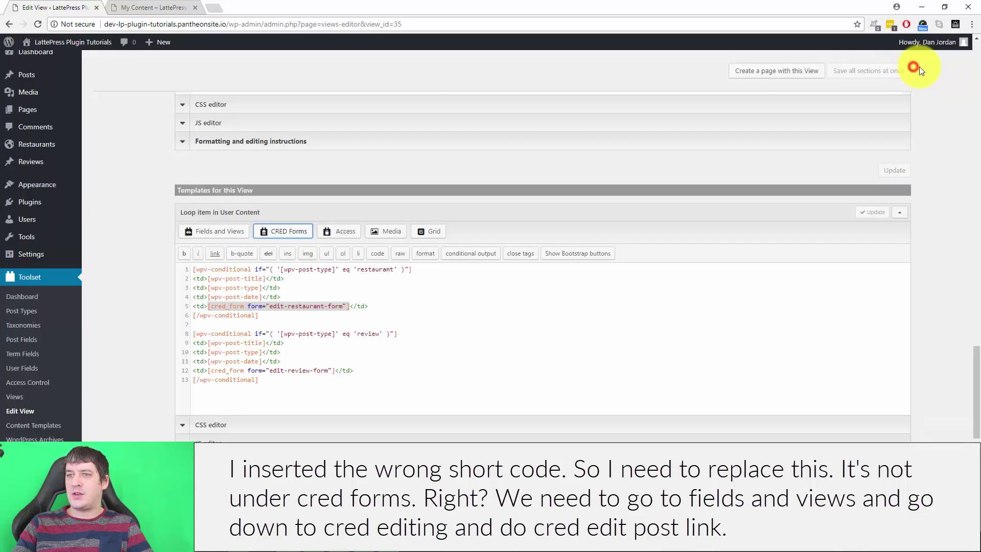
{"action": "left_click", "coordinate": [206, 230]}
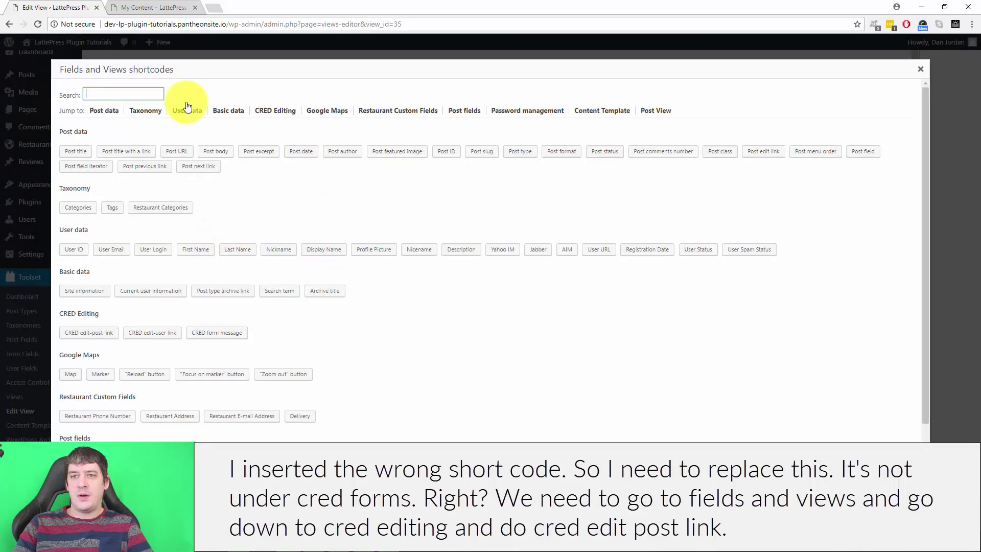
{"action": "left_click", "coordinate": [78, 334]}
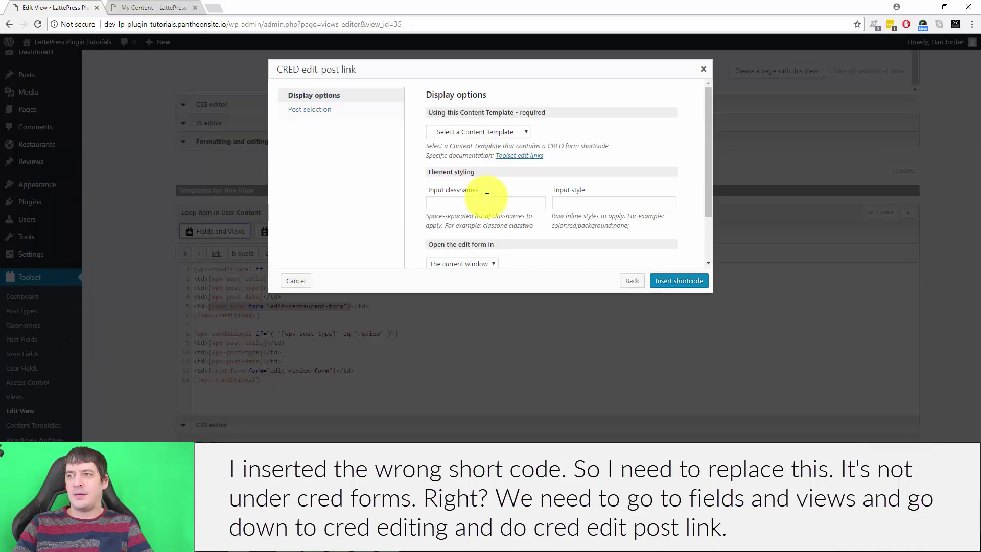
{"action": "left_click", "coordinate": [483, 132]}
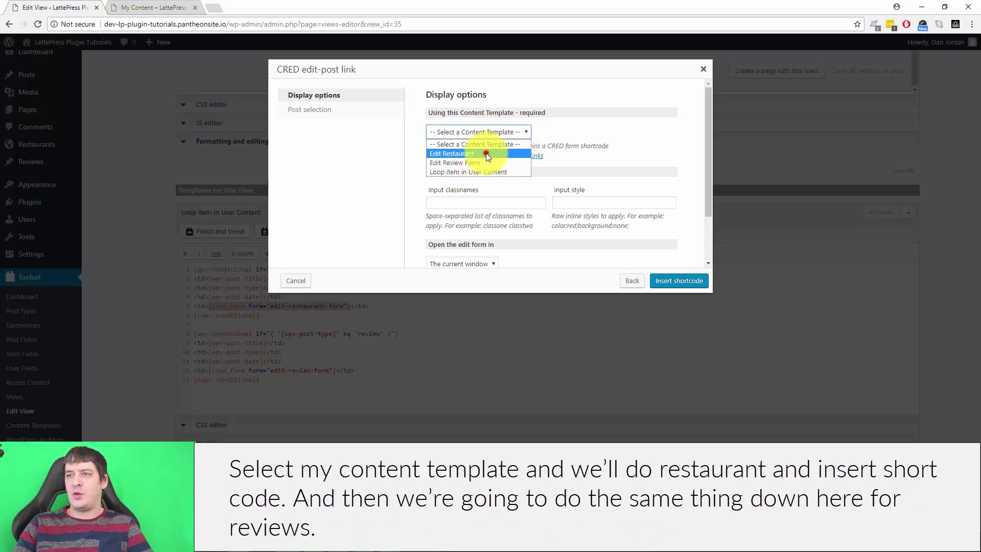
{"action": "left_click", "coordinate": [485, 153]}
{"action": "left_click", "coordinate": [687, 278]}
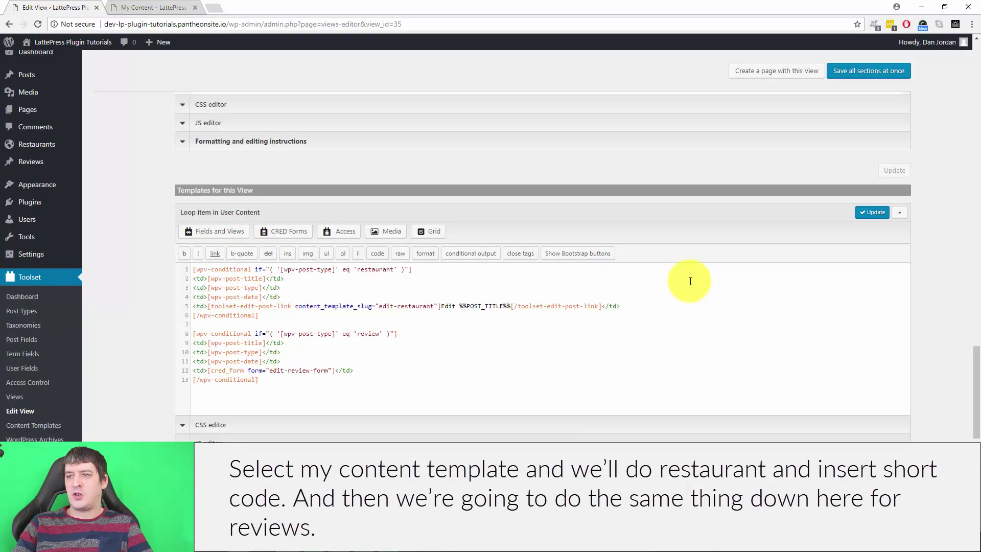
Replace the edit-review-form shortcode with a CRED edit-post link using the Edit Review Form content template, and update the loop item template.
{"action": "left_click_drag", "start_coordinate": [208, 371], "coordinate": [332, 370]}
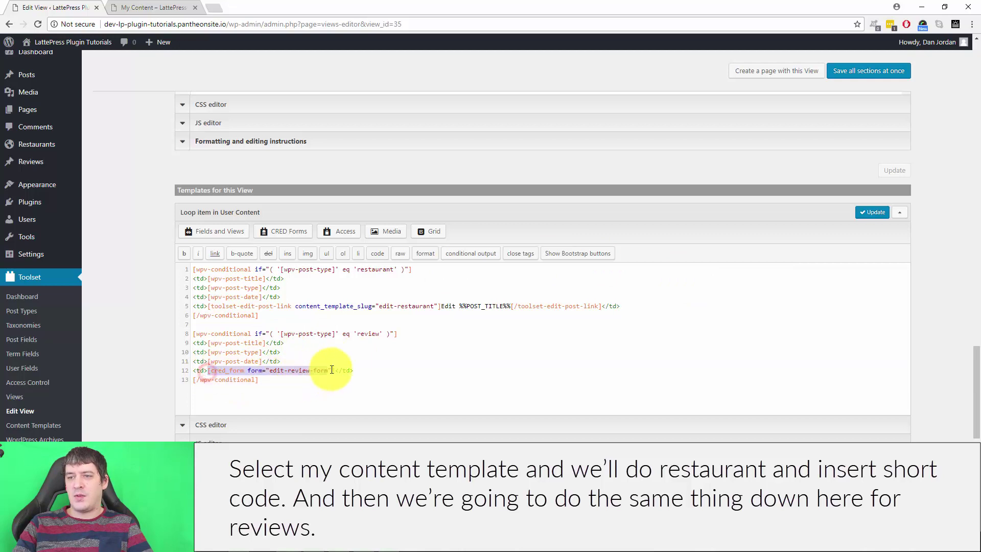
{"action": "left_click", "coordinate": [204, 233]}
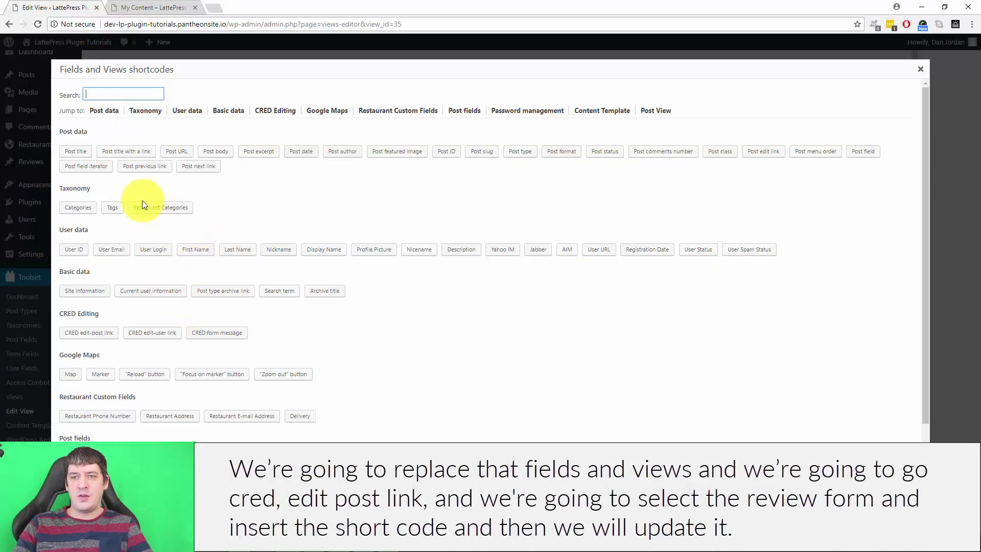
{"action": "left_click", "coordinate": [87, 335]}
{"action": "left_click", "coordinate": [512, 131]}
{"action": "left_click", "coordinate": [498, 162]}
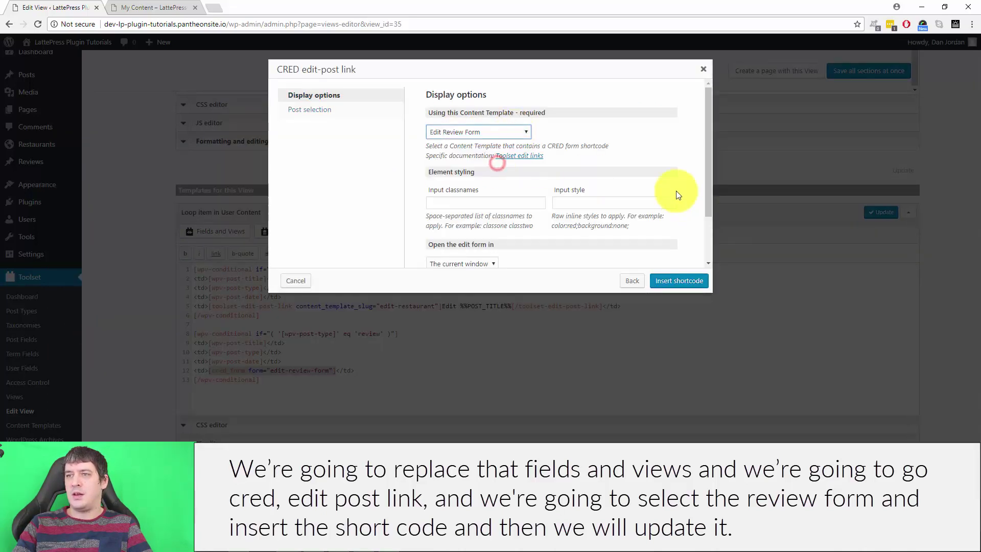
{"action": "left_click", "coordinate": [675, 281]}
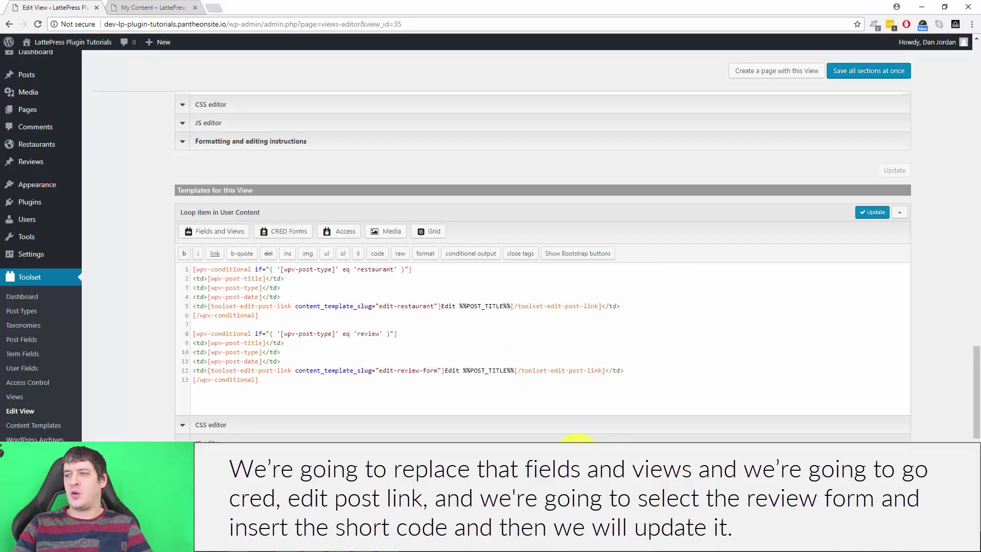
{"action": "left_click", "coordinate": [869, 214]}
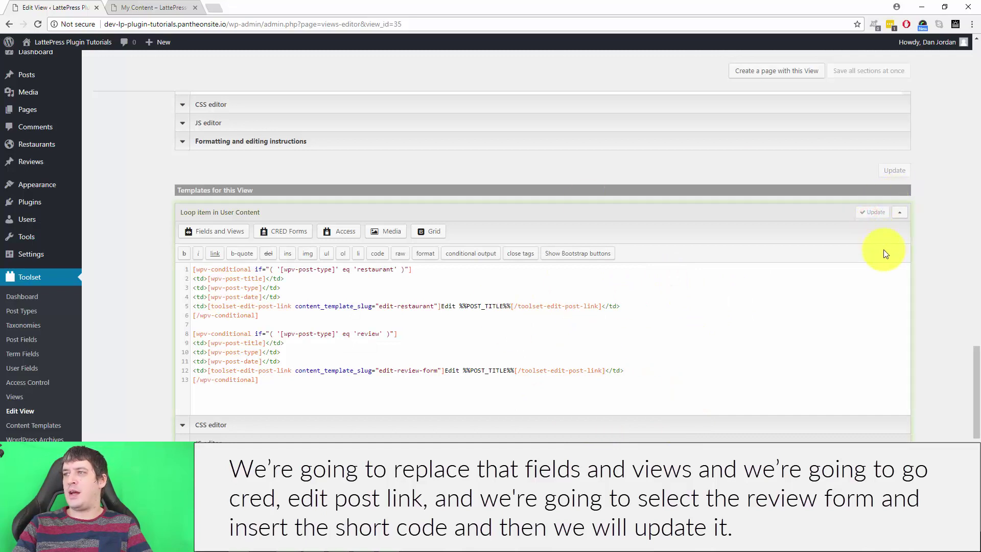
Reload the My Content page, follow the review's edit link and check the title and full review fields in its edit form.
{"action": "left_click", "coordinate": [153, 5]}
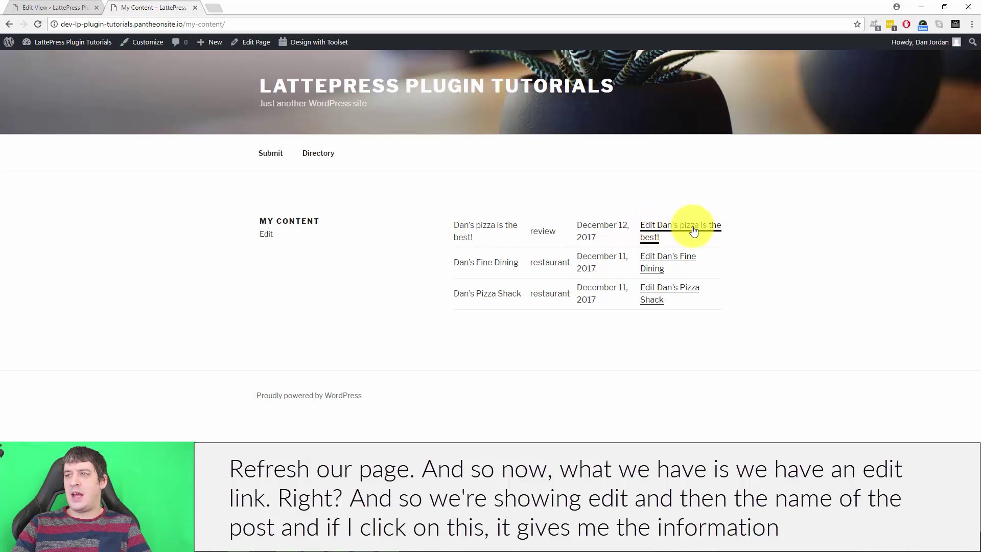
{"action": "left_click", "coordinate": [661, 230]}
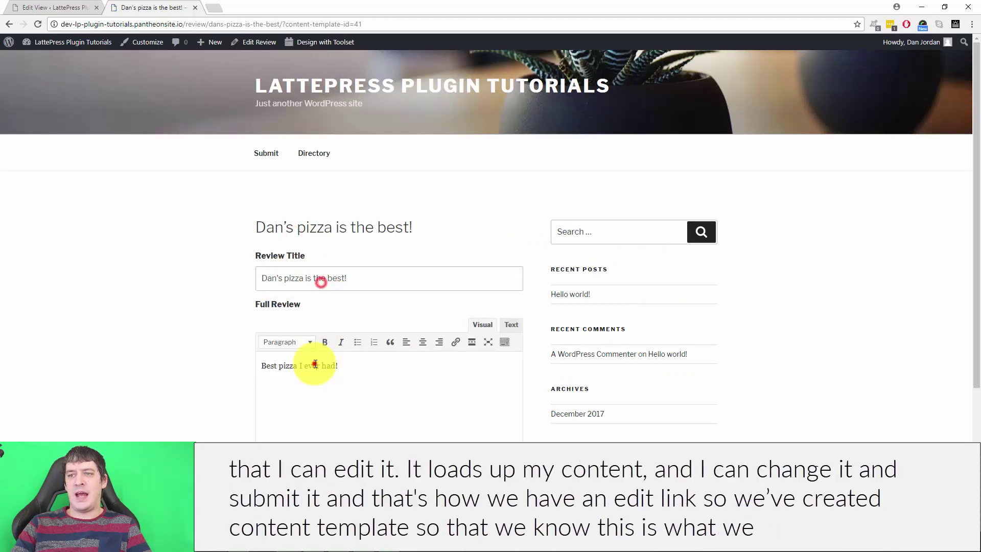
{"action": "left_click", "coordinate": [316, 365]}
{"action": "left_click", "coordinate": [345, 276]}
{"action": "left_click", "coordinate": [340, 382]}
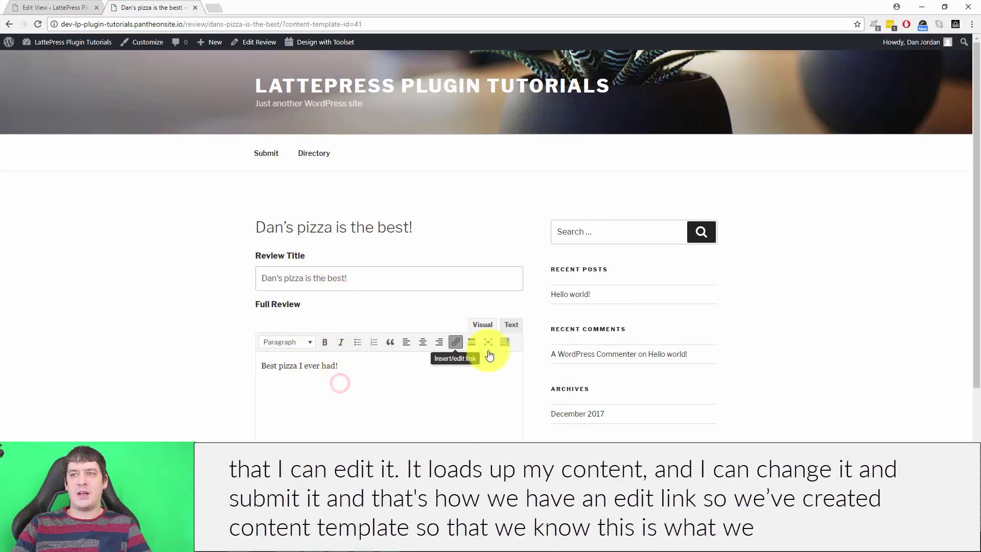
{"action": "left_click", "coordinate": [48, 6]}
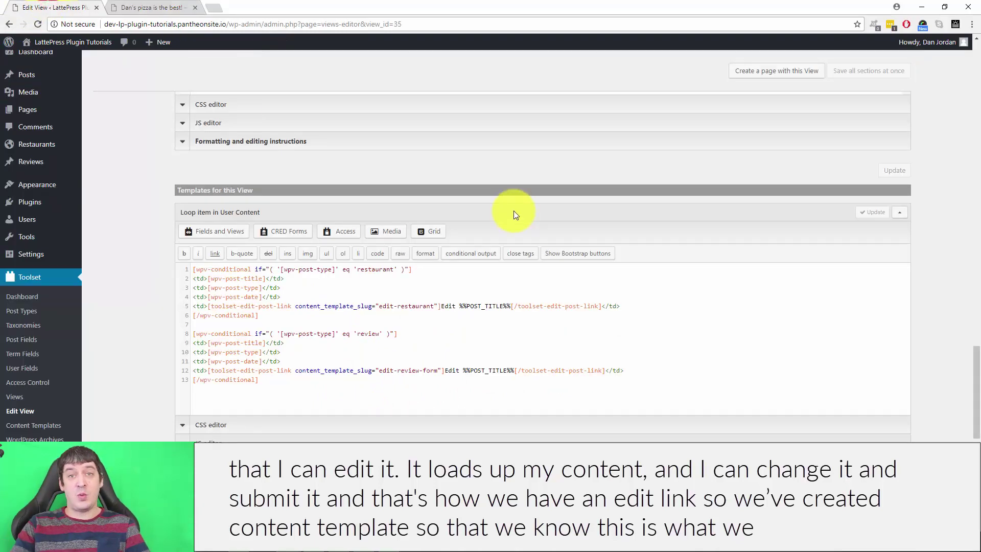
{"action": "left_click", "coordinate": [164, 7]}
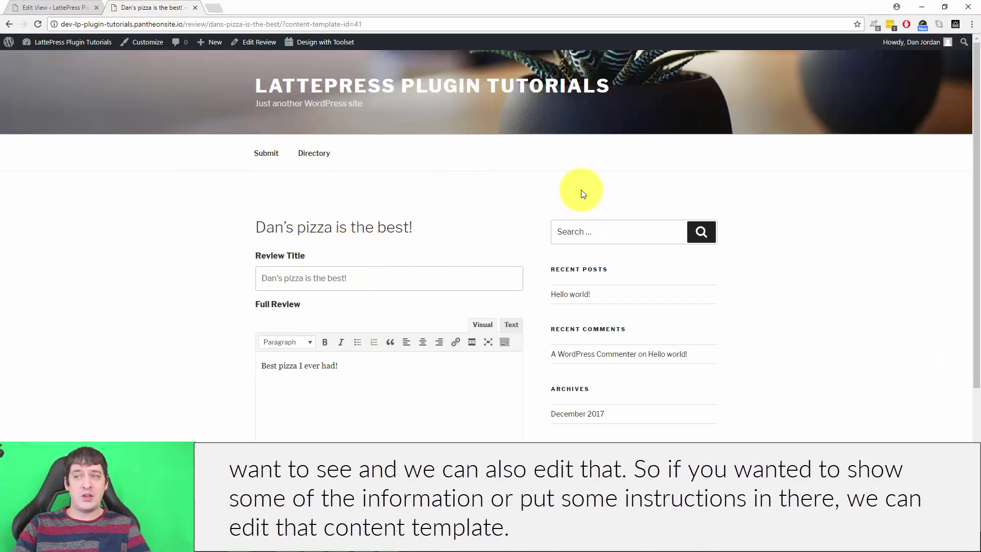
{"action": "left_click", "coordinate": [46, 7]}
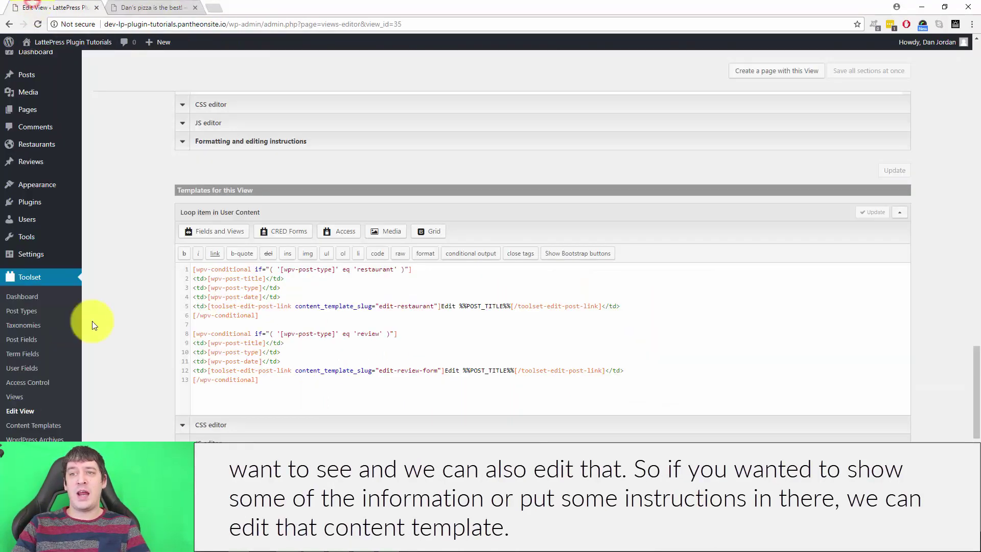
{"action": "left_click", "coordinate": [324, 289]}
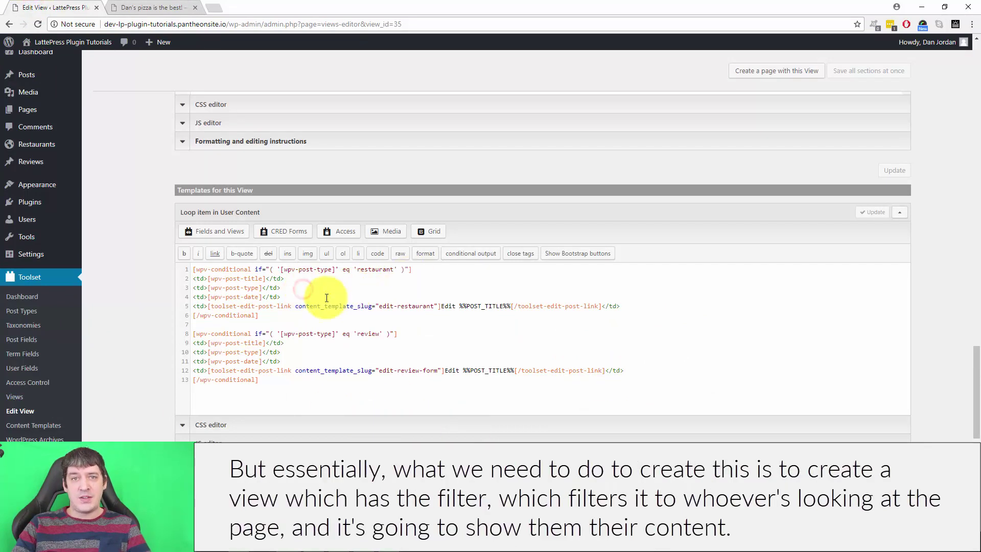
{"action": "scroll", "coordinate": [330, 310], "scroll_direction": "up", "scroll_amount": 1}
{"action": "scroll", "coordinate": [329, 311], "scroll_direction": "down", "scroll_amount": 1}
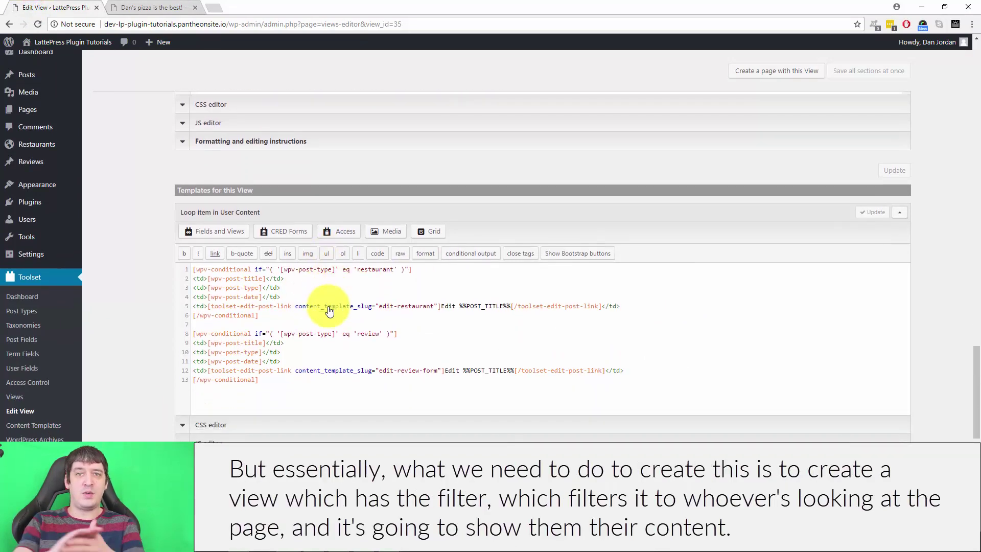
{"action": "scroll", "coordinate": [329, 311], "scroll_direction": "up", "scroll_amount": 20}
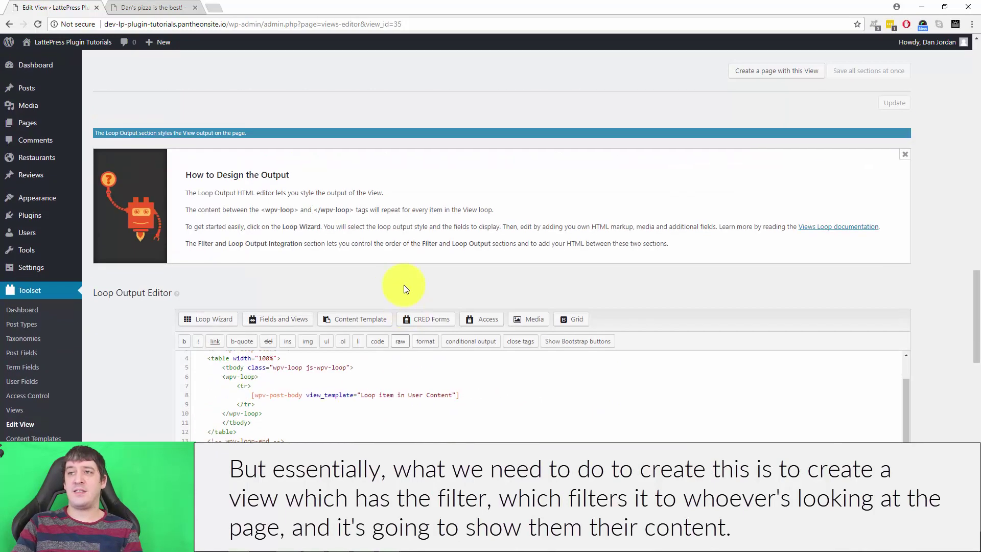
Review the User Content view's query settings, author filter, loop output table and loop item template.
{"action": "scroll", "coordinate": [522, 257], "scroll_direction": "up", "scroll_amount": 3}
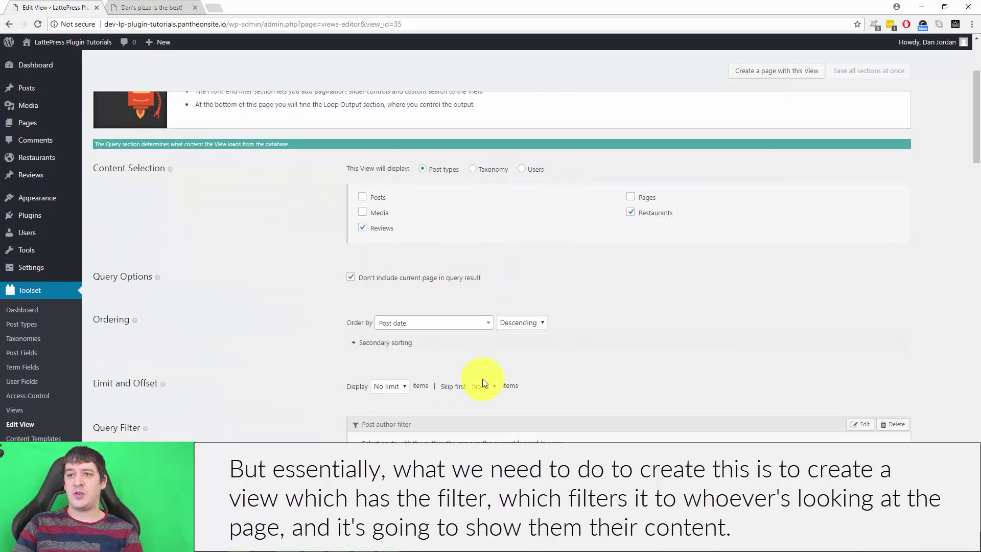
{"action": "scroll", "coordinate": [471, 385], "scroll_direction": "down", "scroll_amount": 2}
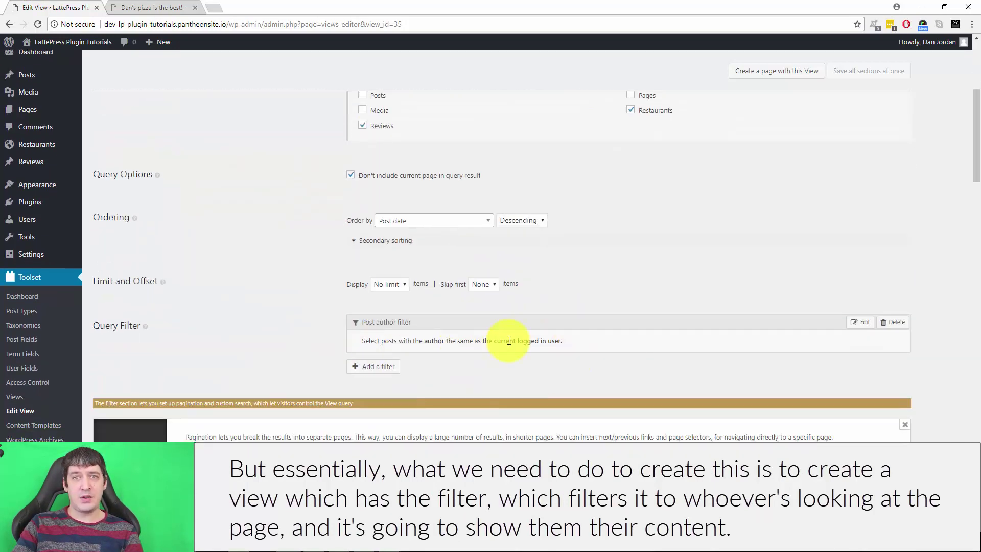
{"action": "scroll", "coordinate": [507, 338], "scroll_direction": "down", "scroll_amount": 15}
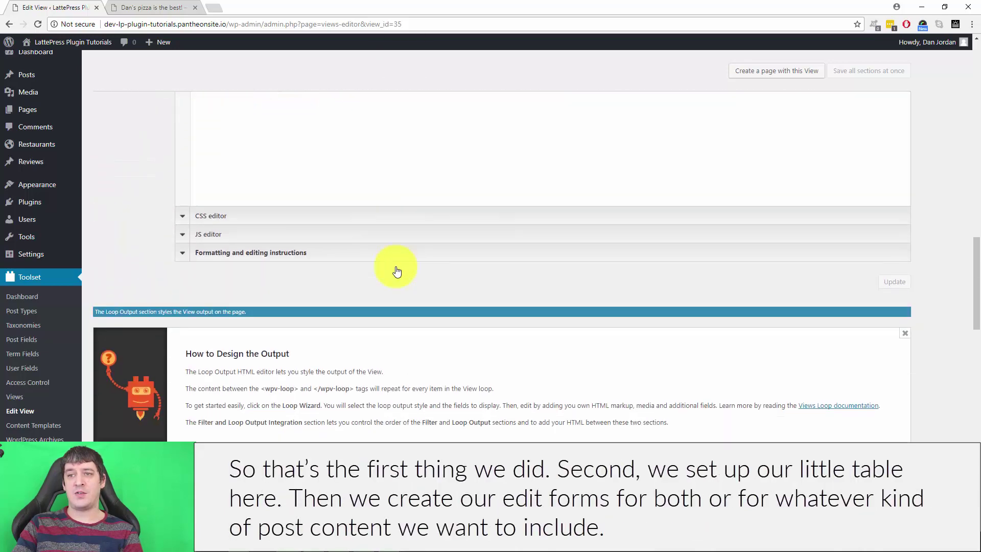
{"action": "scroll", "coordinate": [395, 269], "scroll_direction": "down", "scroll_amount": 2}
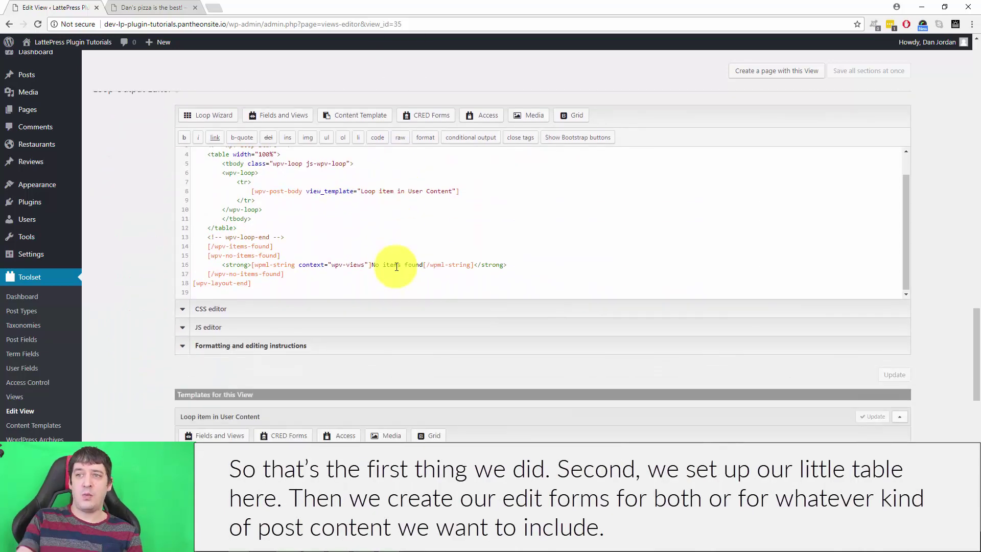
{"action": "scroll", "coordinate": [396, 266], "scroll_direction": "down", "scroll_amount": 2}
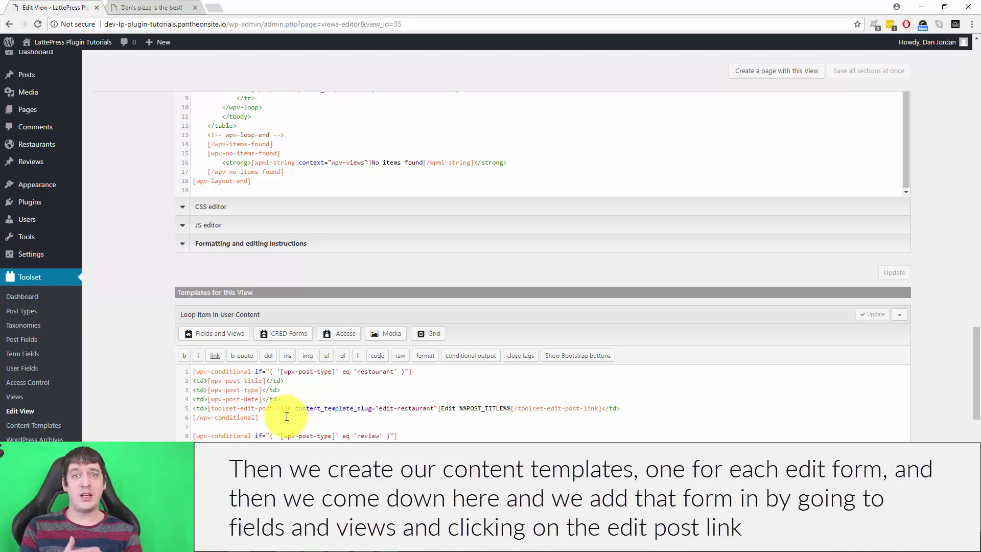
{"action": "scroll", "coordinate": [307, 199], "scroll_direction": "down", "scroll_amount": 2}
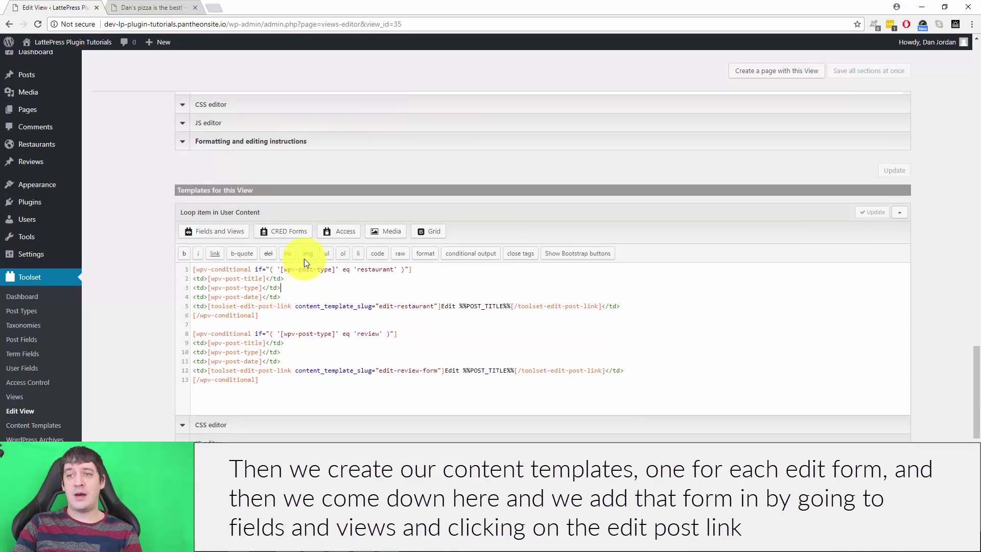
Look over the available Fields and Views shortcodes for the loop item without inserting any.
{"action": "left_click_drag", "start_coordinate": [205, 306], "coordinate": [276, 306]}
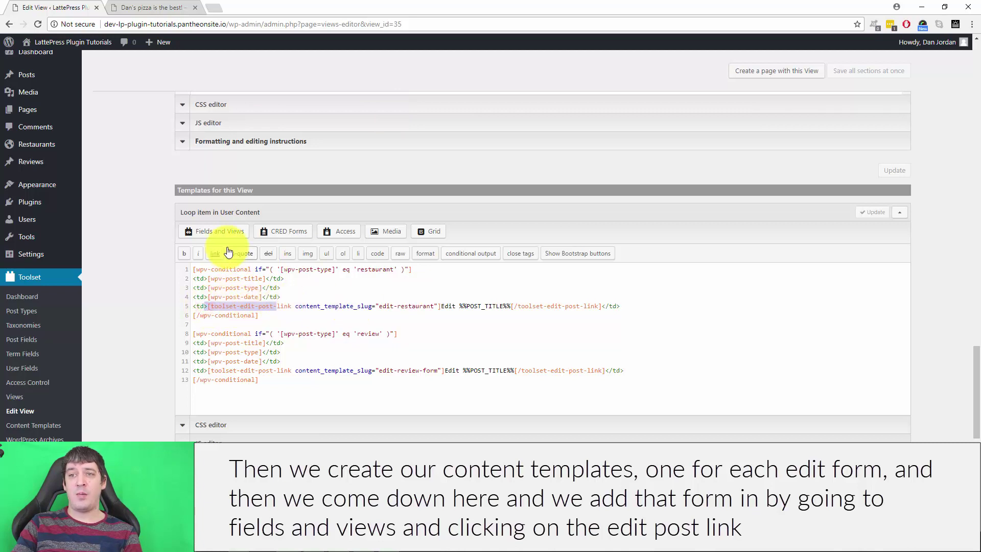
{"action": "left_click", "coordinate": [226, 232]}
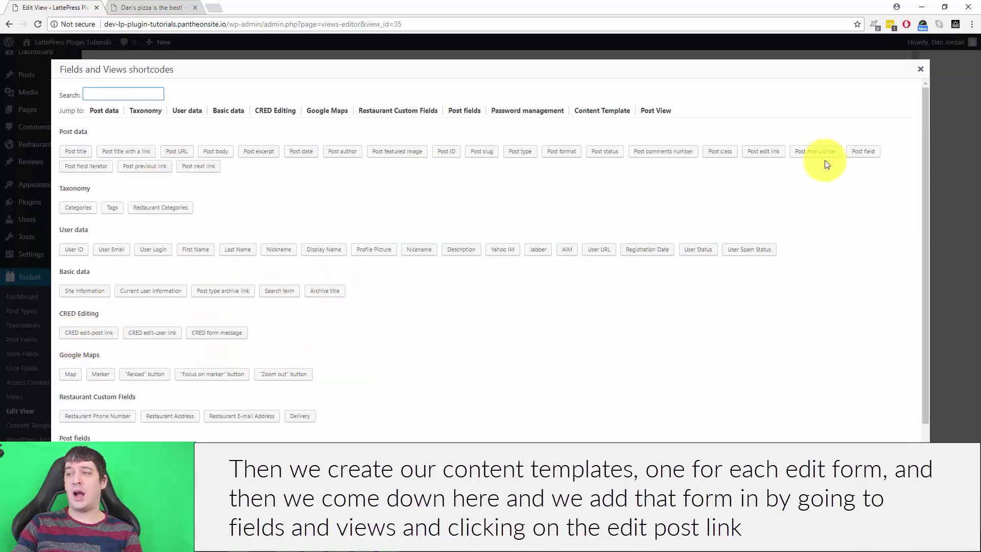
{"action": "left_click", "coordinate": [921, 69]}
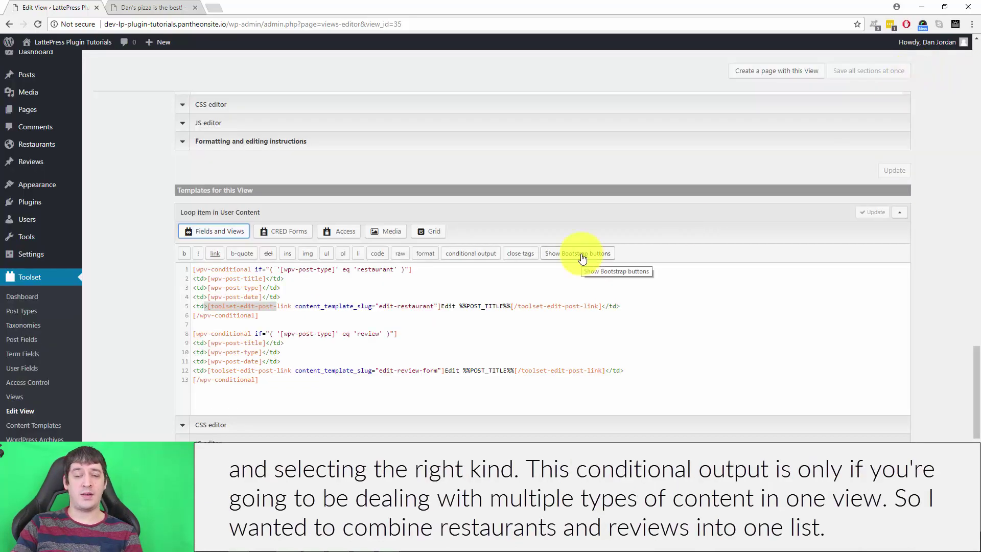
Check the view's content selection, and return from the review's edit form to the published My Content page.
{"action": "right_click", "coordinate": [351, 340]}
{"action": "left_click", "coordinate": [667, 313]}
{"action": "scroll", "coordinate": [663, 313], "scroll_direction": "up", "scroll_amount": 15}
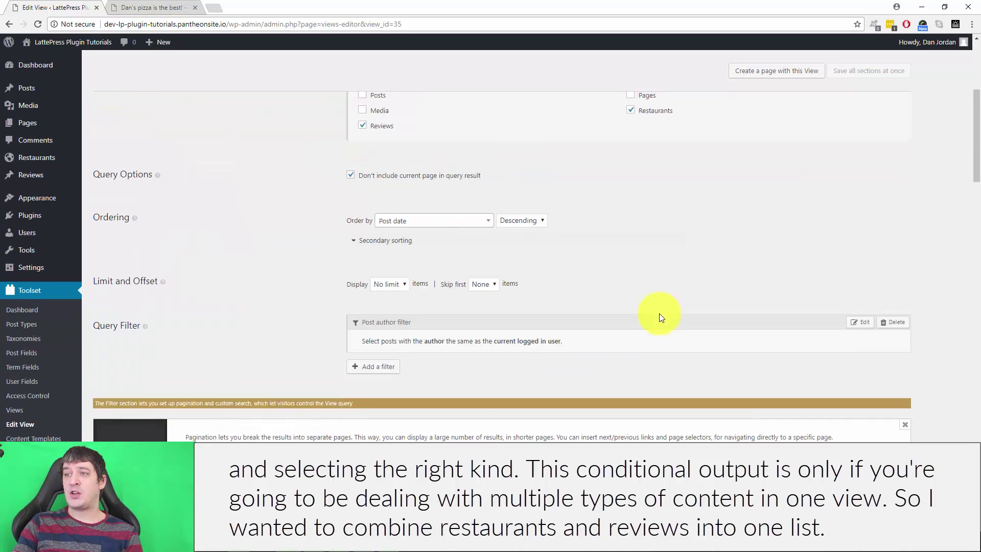
{"action": "scroll", "coordinate": [659, 317], "scroll_direction": "up", "scroll_amount": 5}
{"action": "key", "text": "ctrl+Tab"}
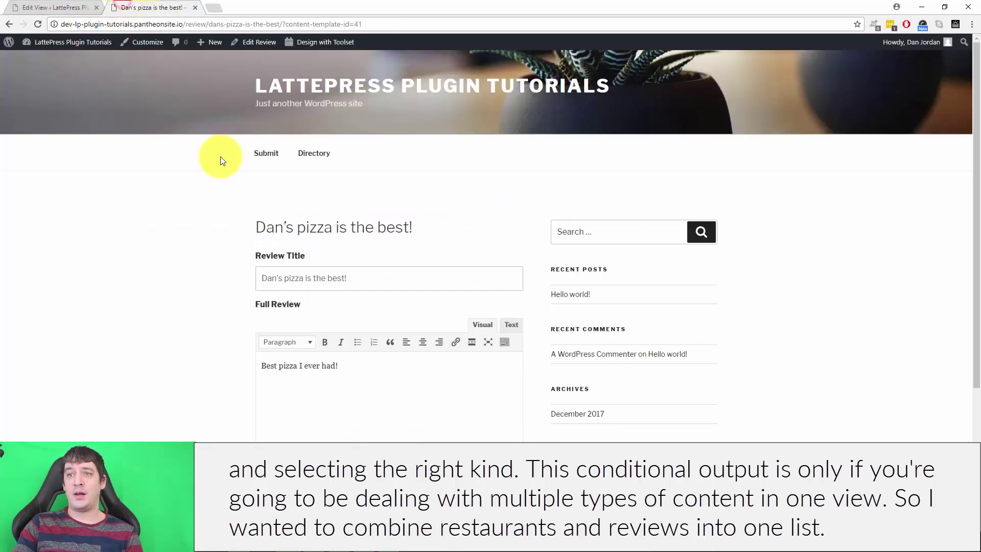
{"action": "key", "text": "alt+Left"}
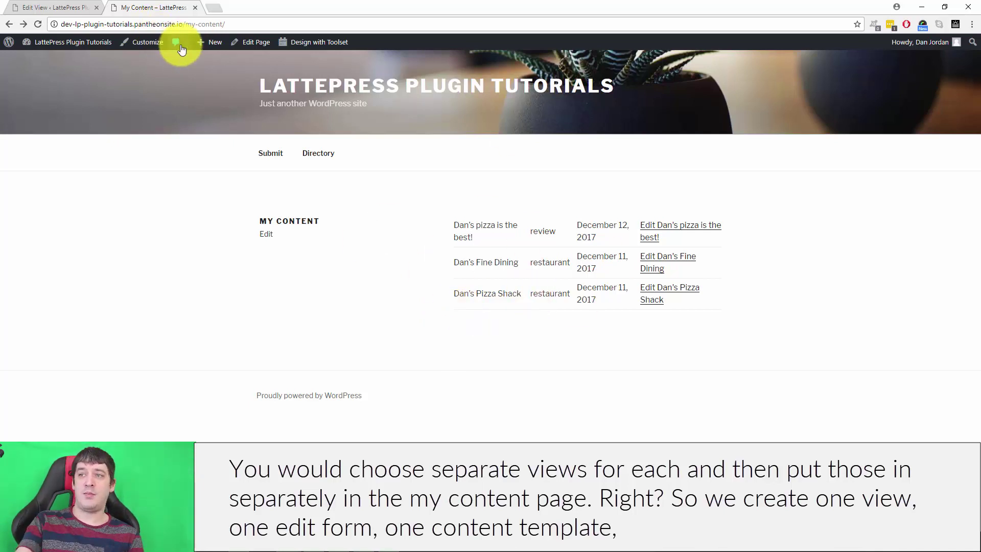
Edit the My Content page and add the line "Restaurant Content" above the user-content view shortcode.
{"action": "left_click", "coordinate": [254, 45]}
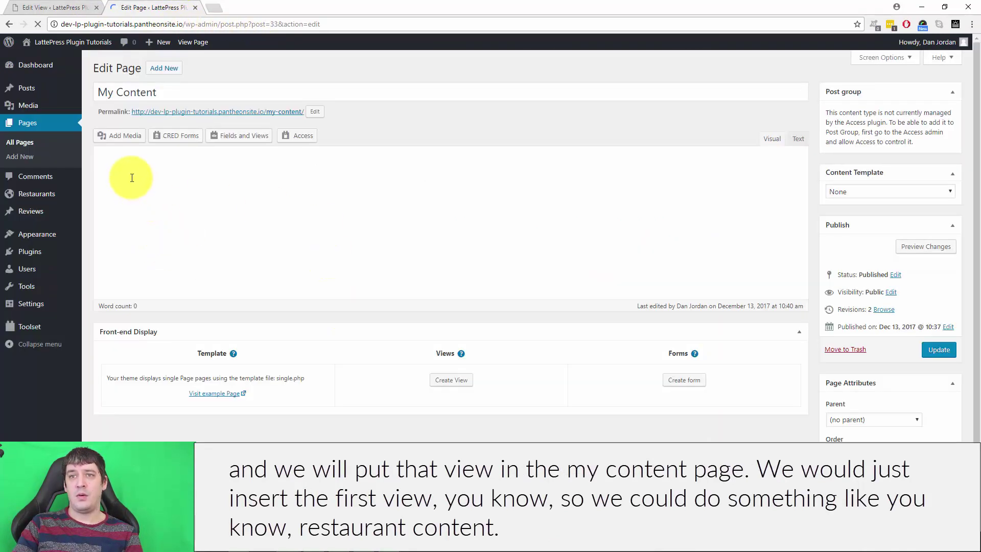
{"action": "left_click", "coordinate": [109, 175]}
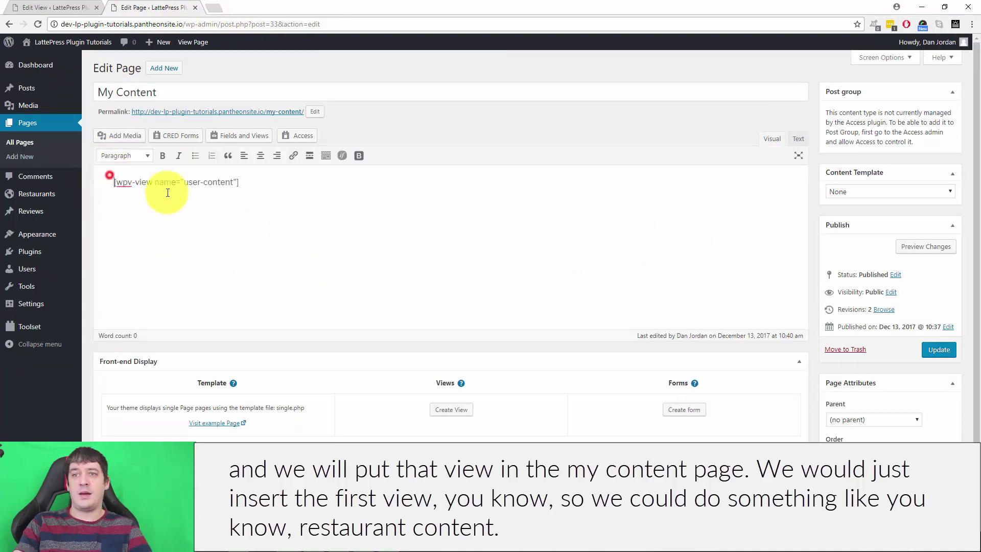
{"action": "key", "text": "Return"}
{"action": "key", "text": "Up"}
{"action": "type", "text": "Resta"}
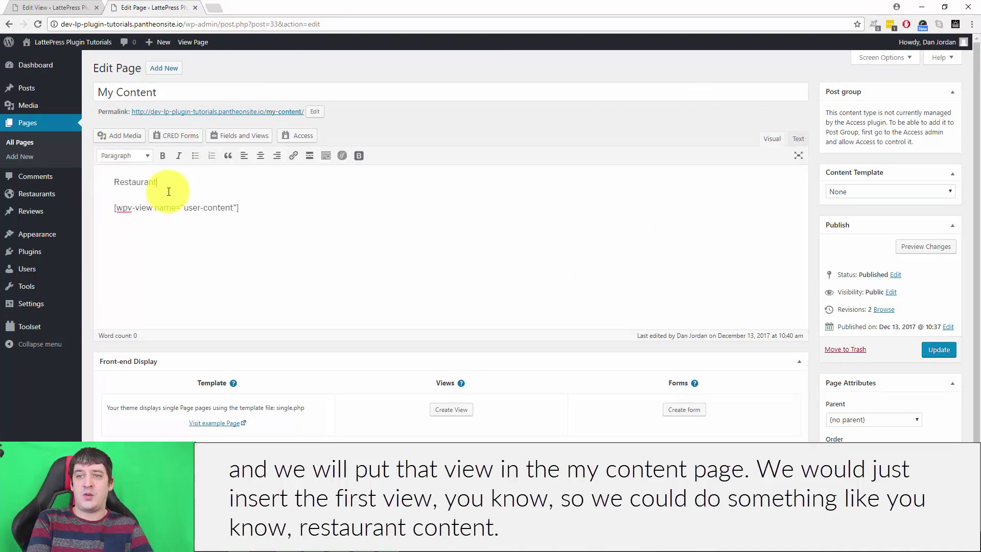
{"action": "type", "text": "urant Content"}
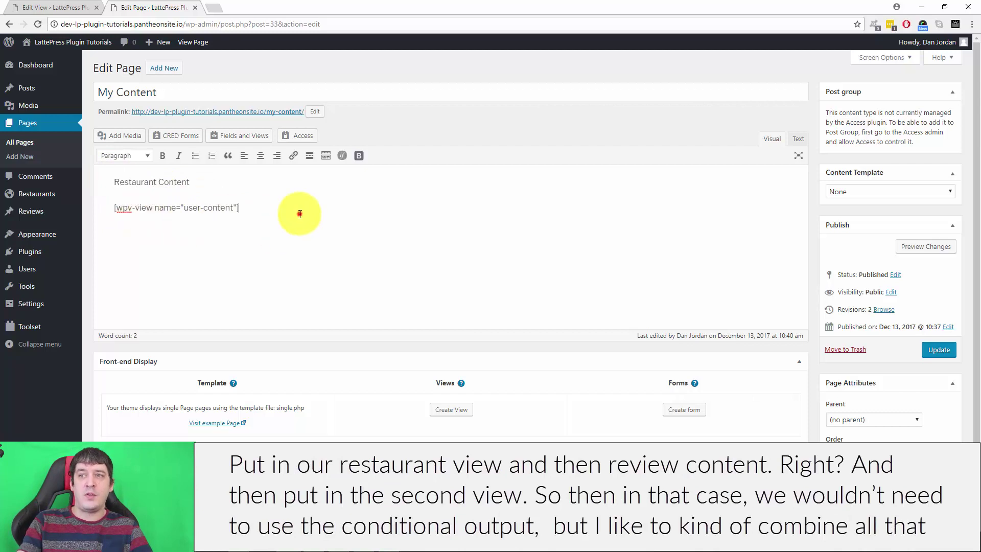
Add the line "Review Content" below the user-content view shortcode.
{"action": "left_click", "coordinate": [299, 213]}
{"action": "key", "text": "Return"}
{"action": "key", "text": "Return"}
{"action": "key", "text": "BackSpace"}
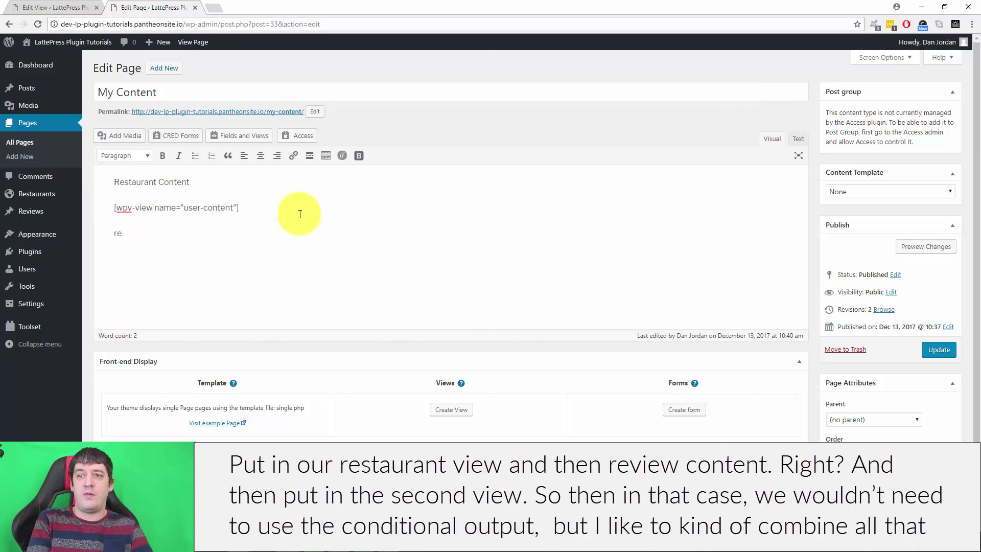
{"action": "type", "text": "Review Content"}
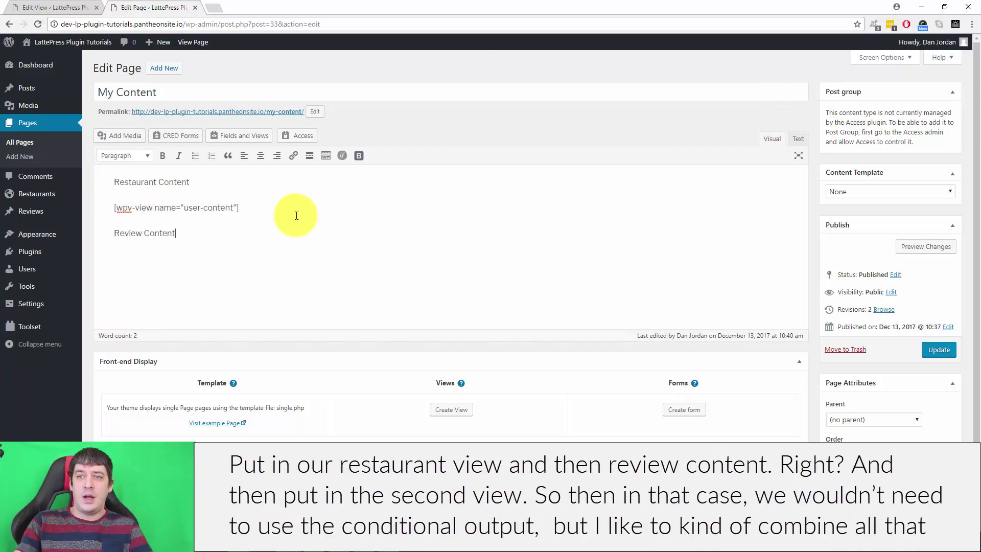
{"action": "left_click", "coordinate": [193, 250]}
Examine how the loop item's restaurant and review conditionals each output their own table cells and edit-post link.
{"action": "left_click", "coordinate": [54, 7]}
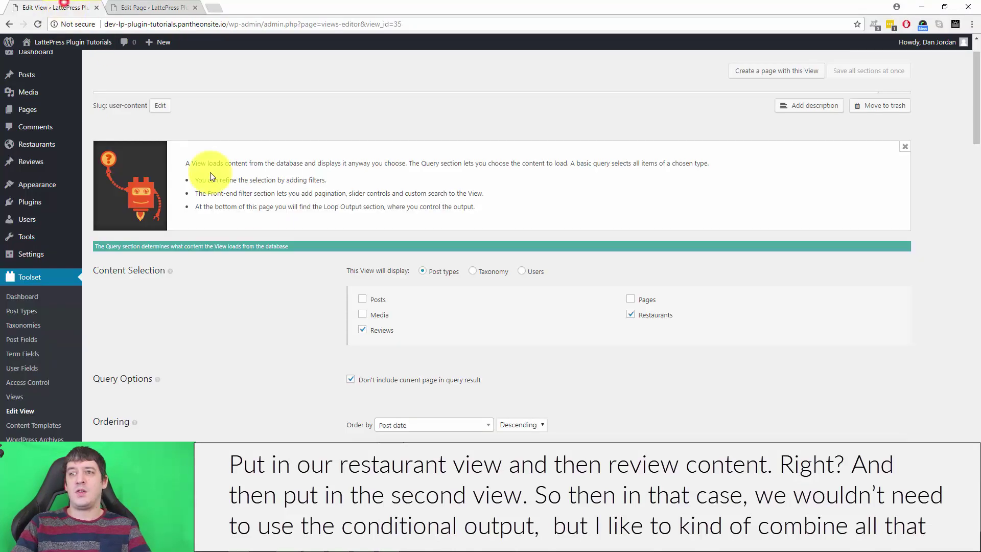
{"action": "scroll", "coordinate": [448, 284], "scroll_direction": "down", "scroll_amount": 15}
{"action": "scroll", "coordinate": [448, 283], "scroll_direction": "down", "scroll_amount": 10}
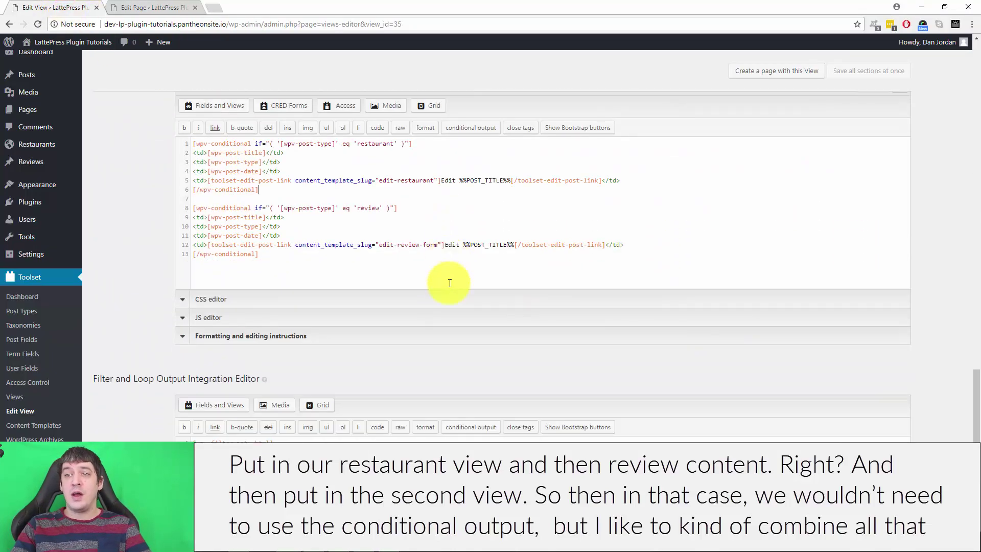
{"action": "scroll", "coordinate": [390, 160], "scroll_direction": "up", "scroll_amount": 5}
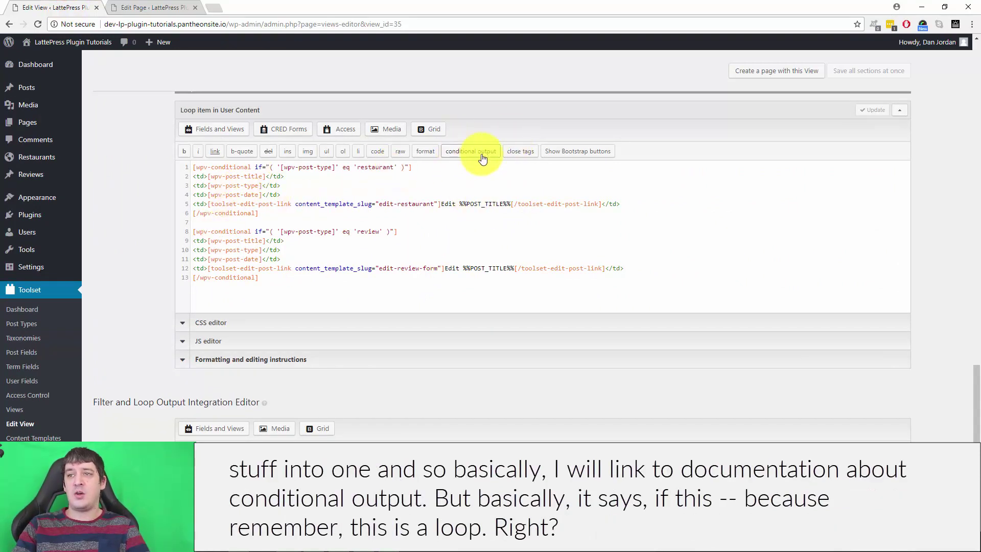
{"action": "left_click_drag", "start_coordinate": [196, 167], "coordinate": [434, 169]}
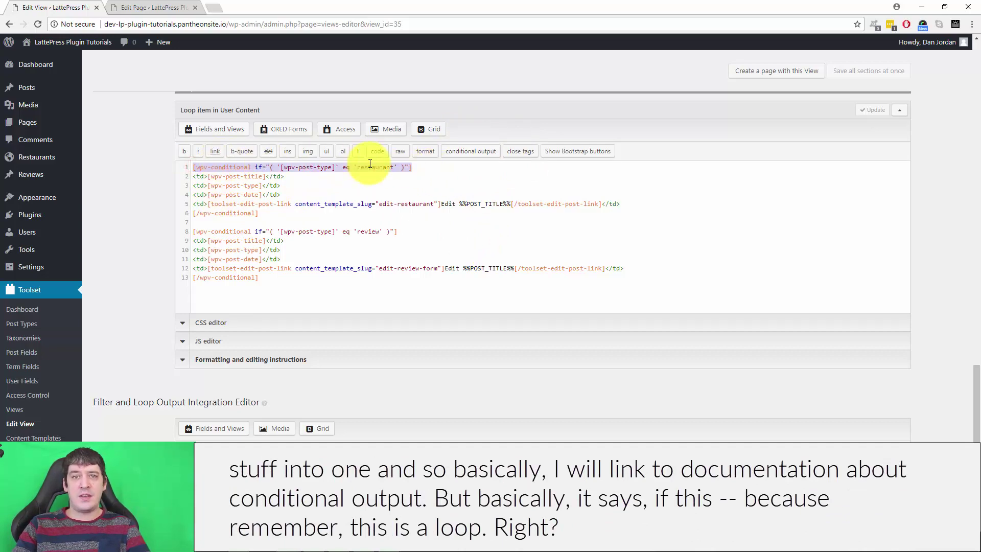
{"action": "scroll", "coordinate": [361, 258], "scroll_direction": "up", "scroll_amount": 5}
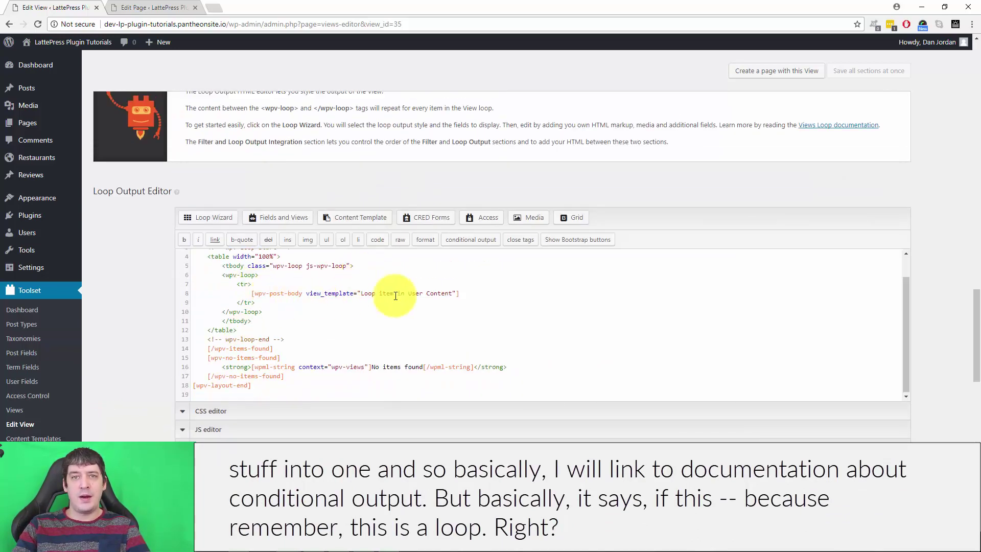
{"action": "scroll", "coordinate": [393, 299], "scroll_direction": "down", "scroll_amount": 5}
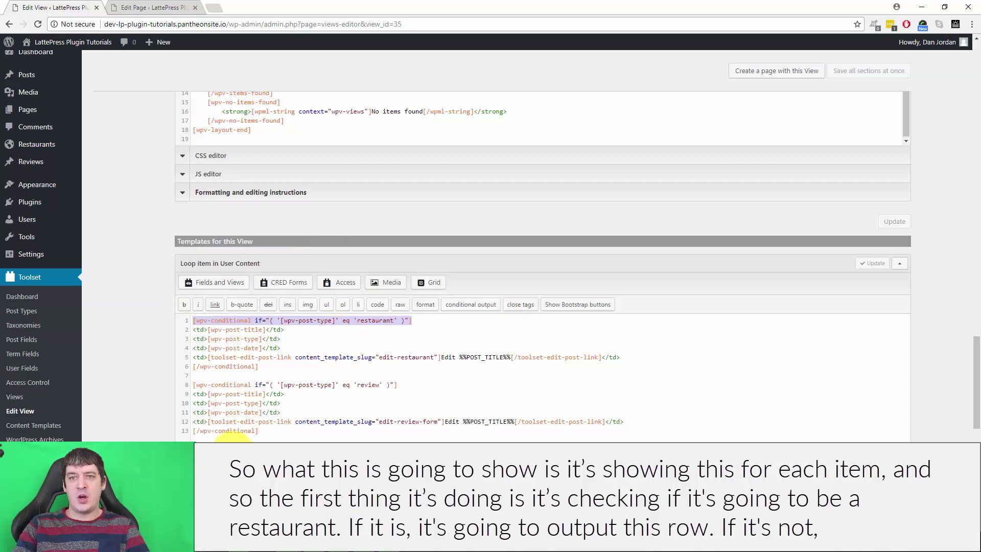
{"action": "scroll", "coordinate": [451, 383], "scroll_direction": "down", "scroll_amount": 2}
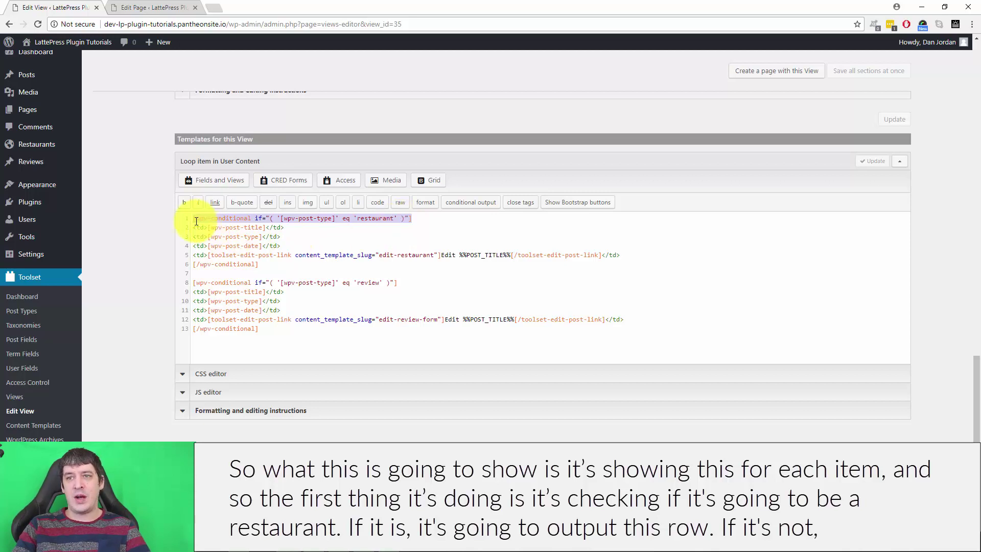
{"action": "left_click_drag", "start_coordinate": [193, 228], "coordinate": [310, 255]}
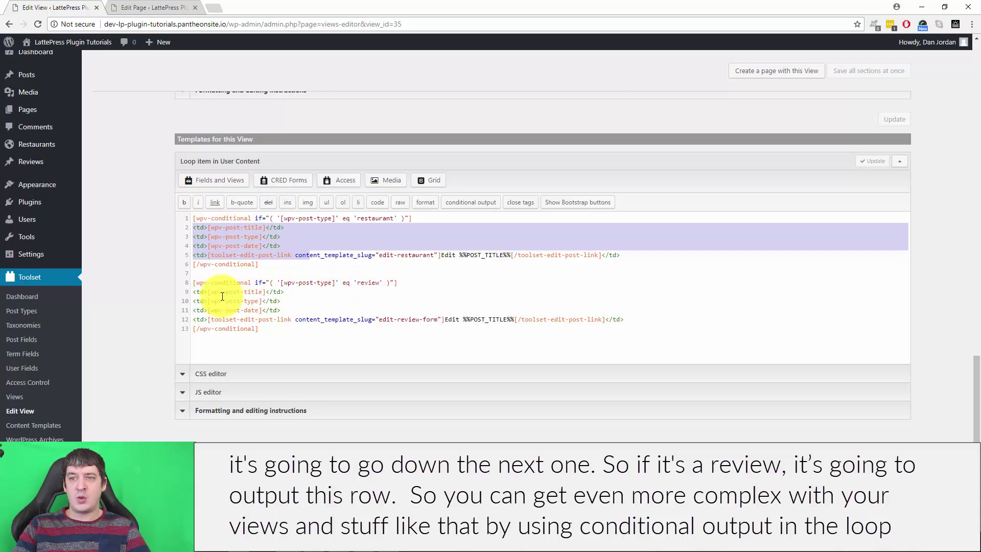
{"action": "left_click_drag", "start_coordinate": [195, 290], "coordinate": [409, 317]}
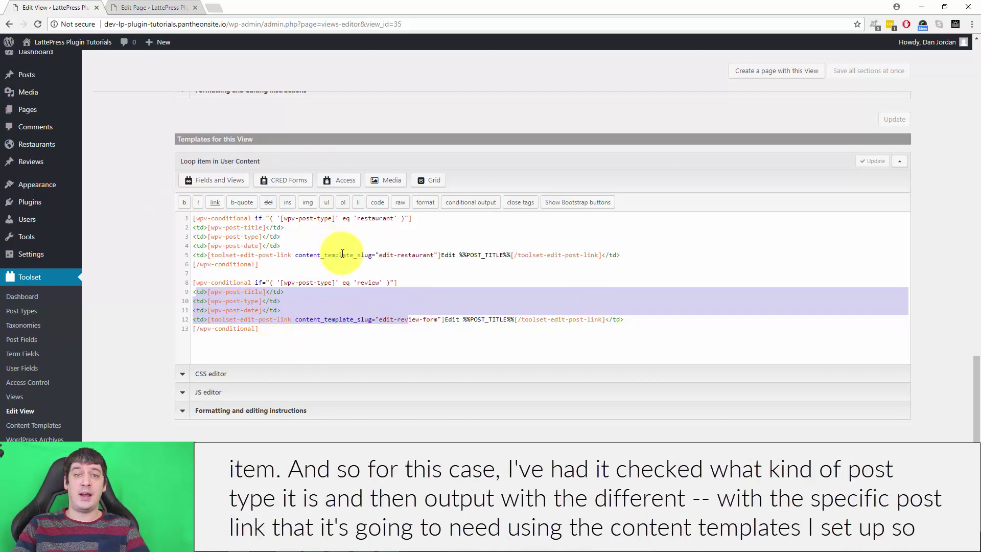
{"action": "scroll", "coordinate": [429, 302], "scroll_direction": "up", "scroll_amount": 2}
{"action": "scroll", "coordinate": [430, 301], "scroll_direction": "up", "scroll_amount": 3}
{"action": "scroll", "coordinate": [398, 340], "scroll_direction": "down", "scroll_amount": 4}
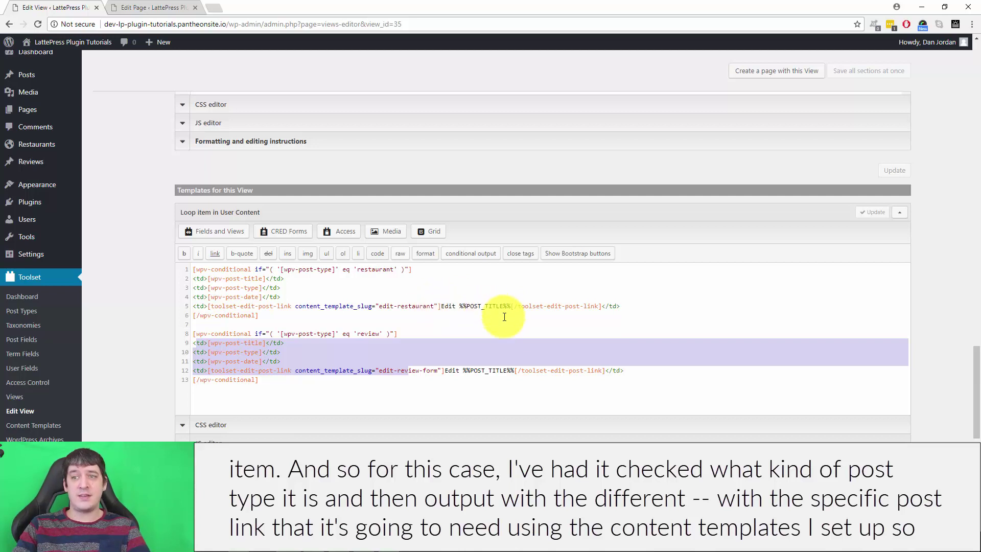
Discard the unsaved My Content page edits and open the published page.
{"action": "left_click", "coordinate": [171, 7]}
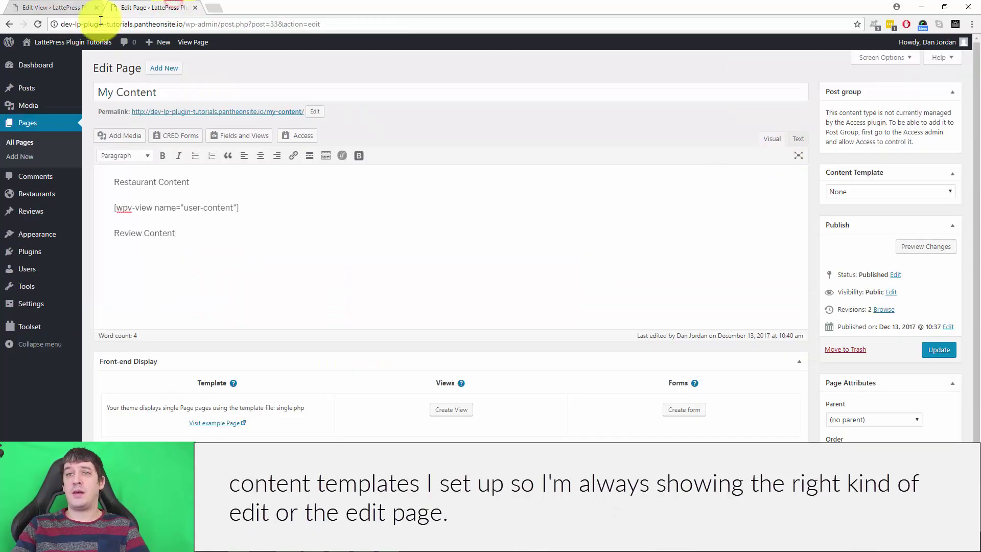
{"action": "left_click", "coordinate": [250, 110]}
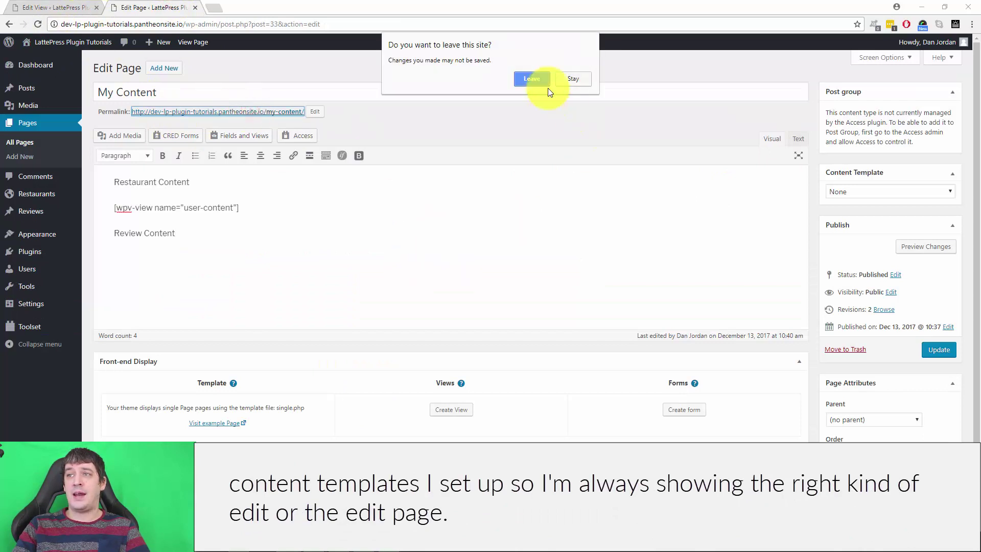
{"action": "left_click", "coordinate": [530, 78]}
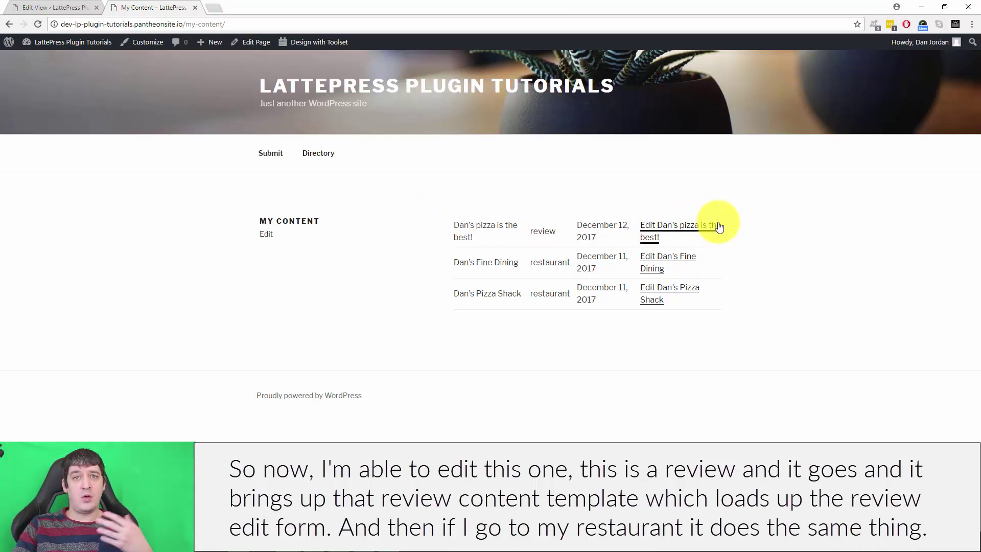
Follow the edit link for Dan's Fine Dining, check the restaurant fields in its edit form, and return to My Content.
{"action": "left_click", "coordinate": [657, 262]}
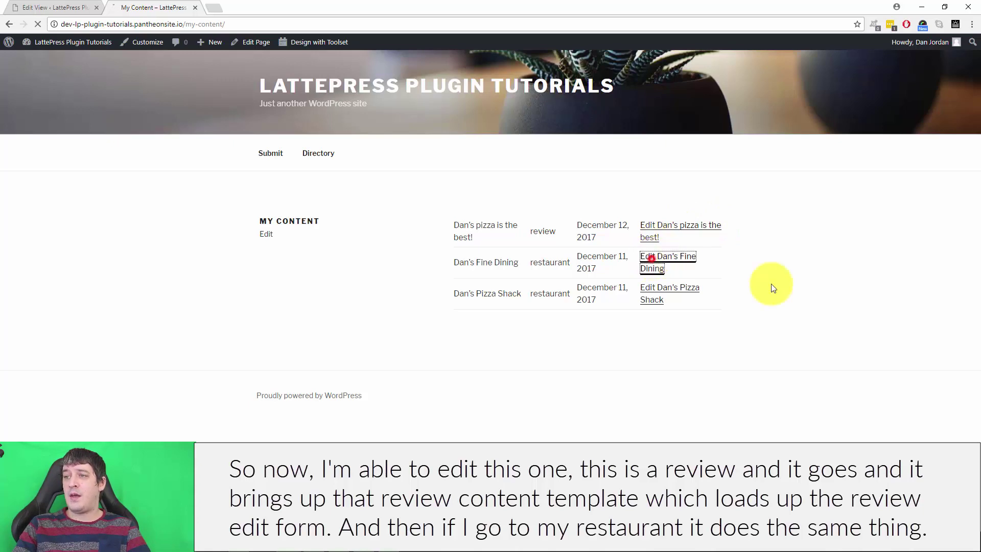
{"action": "scroll", "coordinate": [288, 260], "scroll_direction": "down", "scroll_amount": 4}
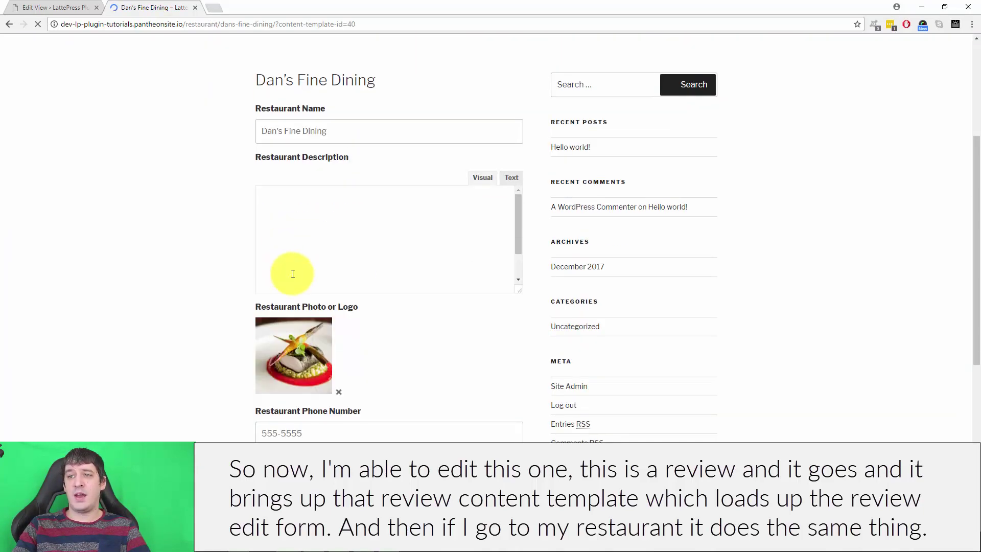
{"action": "scroll", "coordinate": [373, 365], "scroll_direction": "down", "scroll_amount": 5}
{"action": "scroll", "coordinate": [361, 373], "scroll_direction": "down", "scroll_amount": 5}
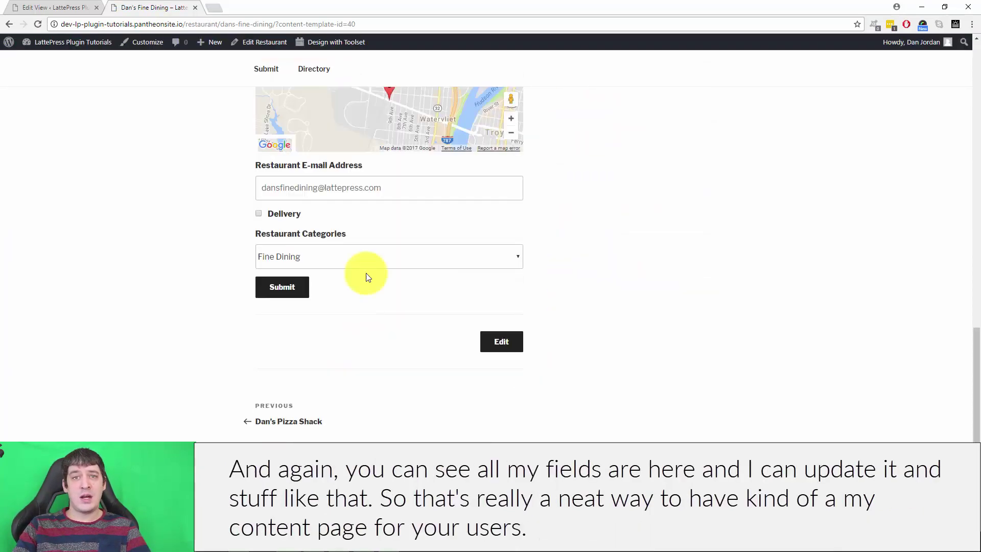
{"action": "scroll", "coordinate": [409, 306], "scroll_direction": "up", "scroll_amount": 15}
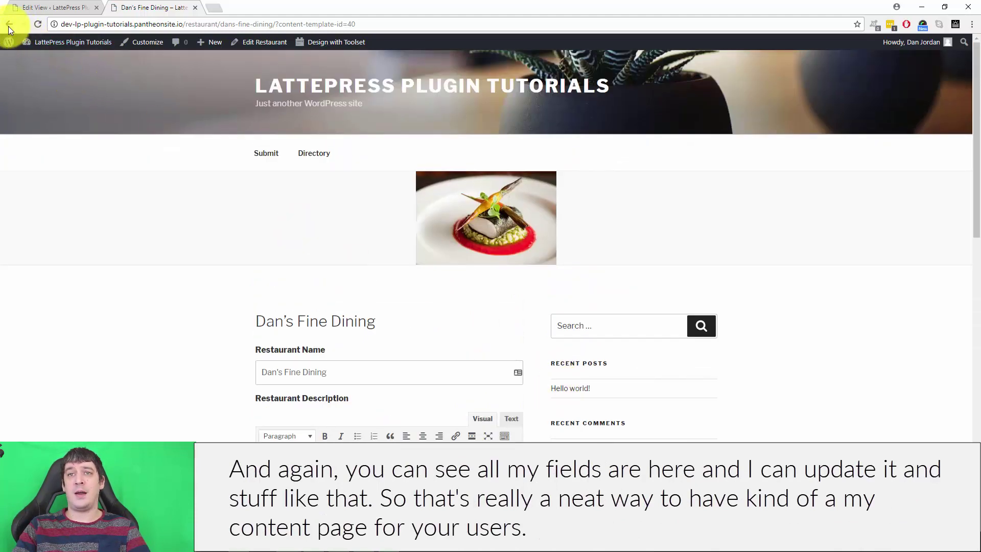
{"action": "left_click", "coordinate": [9, 24]}
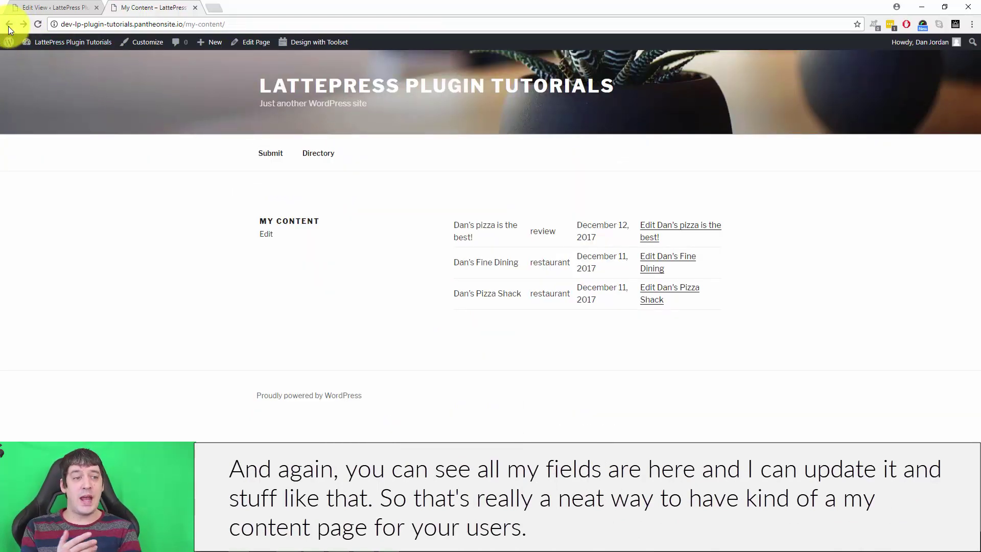